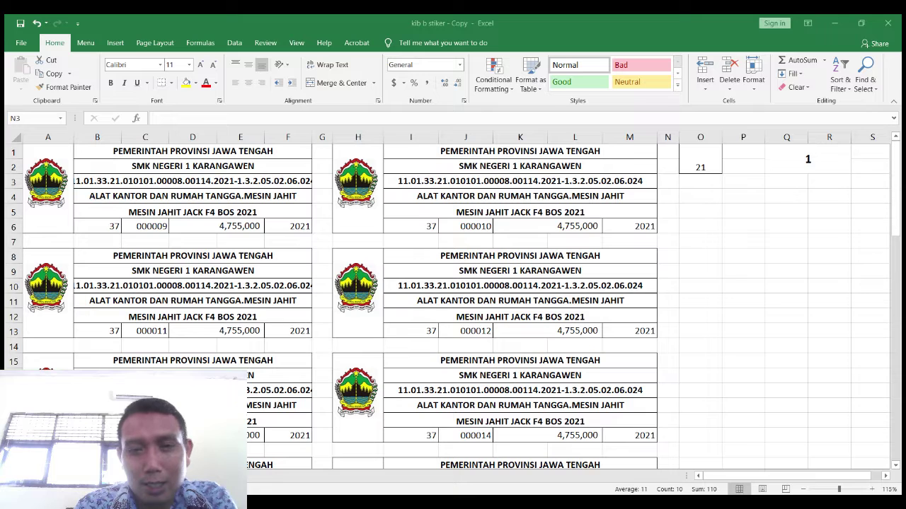
- Examine the VLOOKUP formulas behind the code, item name, description, quantity, price and year in the second label, cells I3 to M6
{"action": "key", "text": "ctrl+space"}
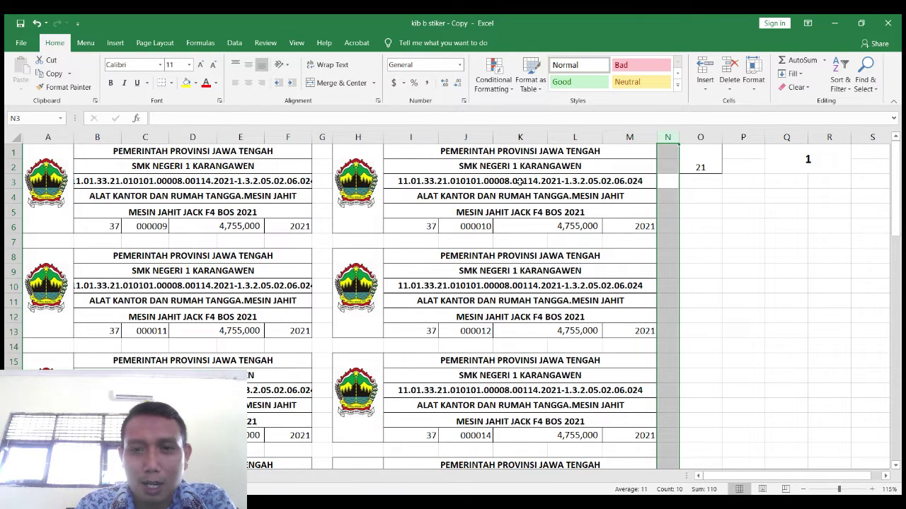
{"action": "left_click", "coordinate": [520, 181]}
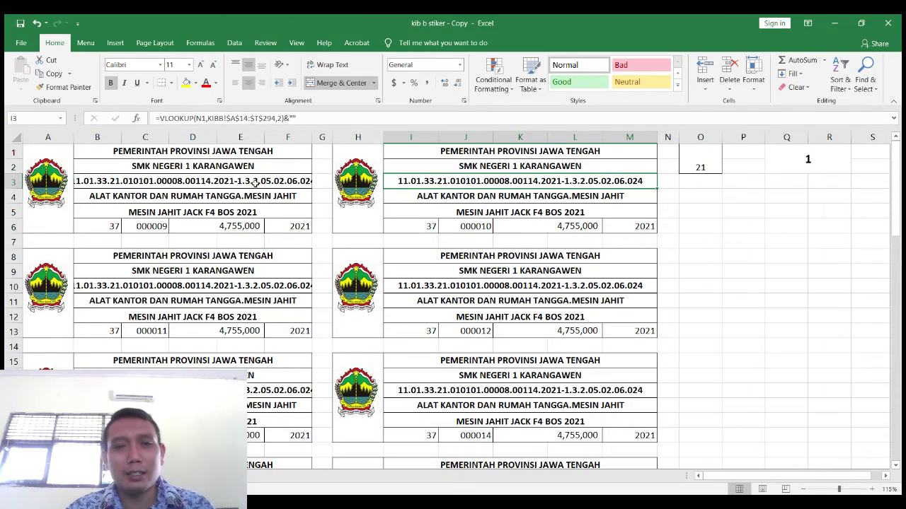
{"action": "scroll", "coordinate": [481, 222], "scroll_direction": "up", "scroll_amount": 3, "text": "ctrl"}
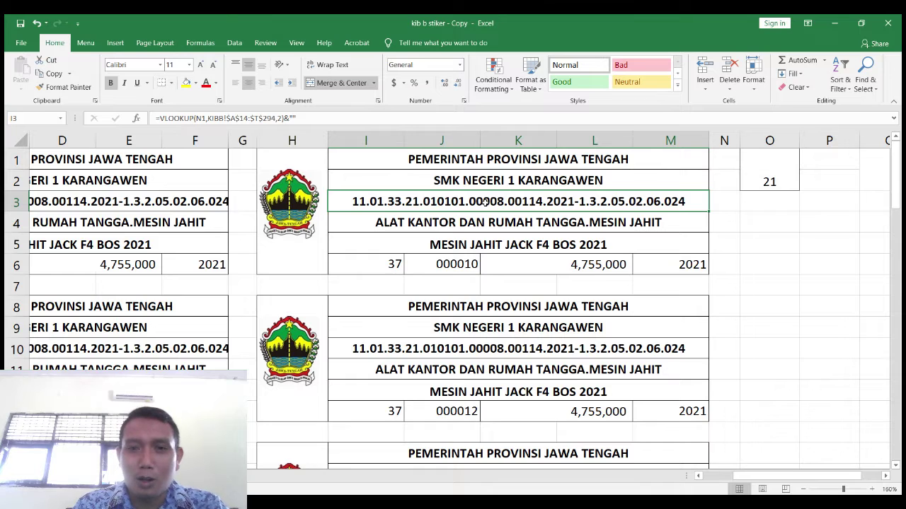
{"action": "left_click", "coordinate": [489, 225]}
{"action": "left_click", "coordinate": [493, 247]}
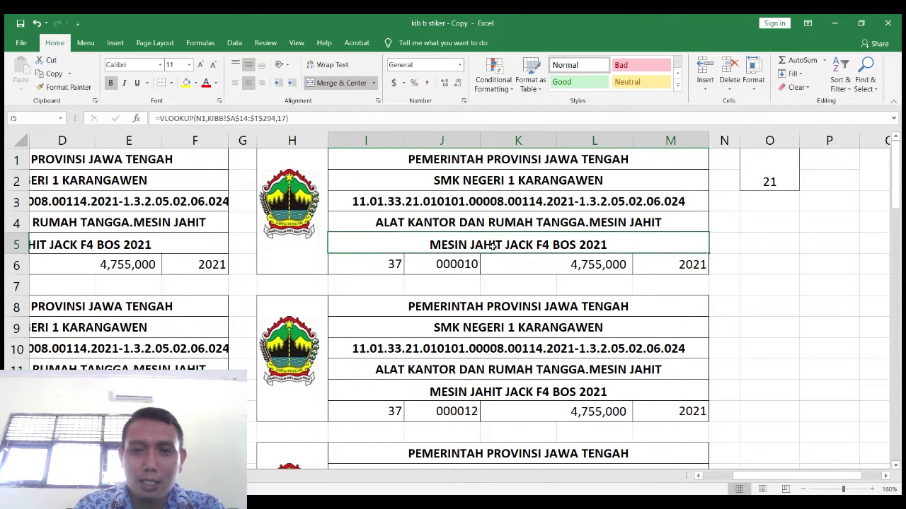
{"action": "left_click", "coordinate": [382, 266]}
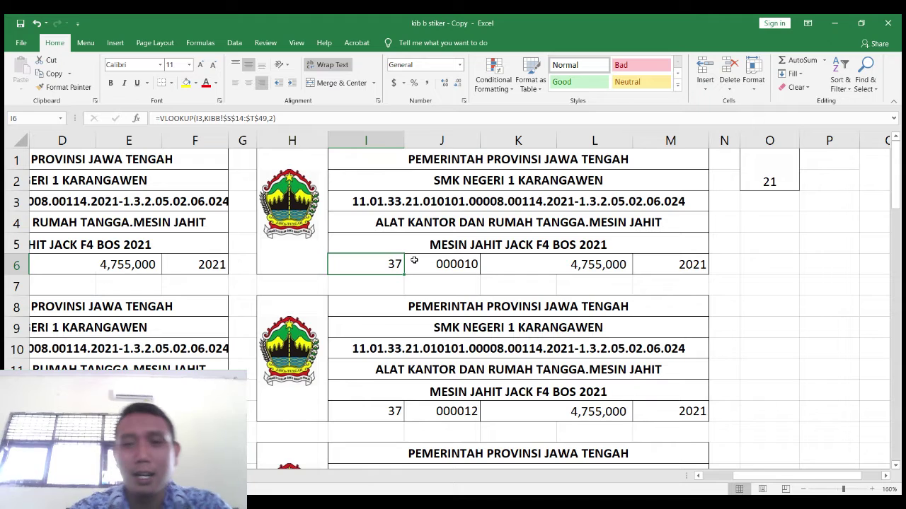
{"action": "left_click", "coordinate": [588, 267]}
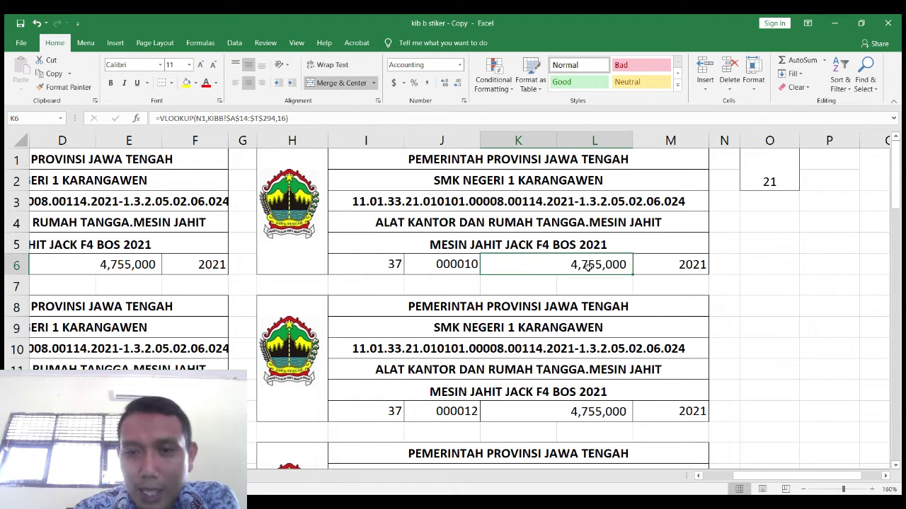
{"action": "left_click", "coordinate": [667, 268]}
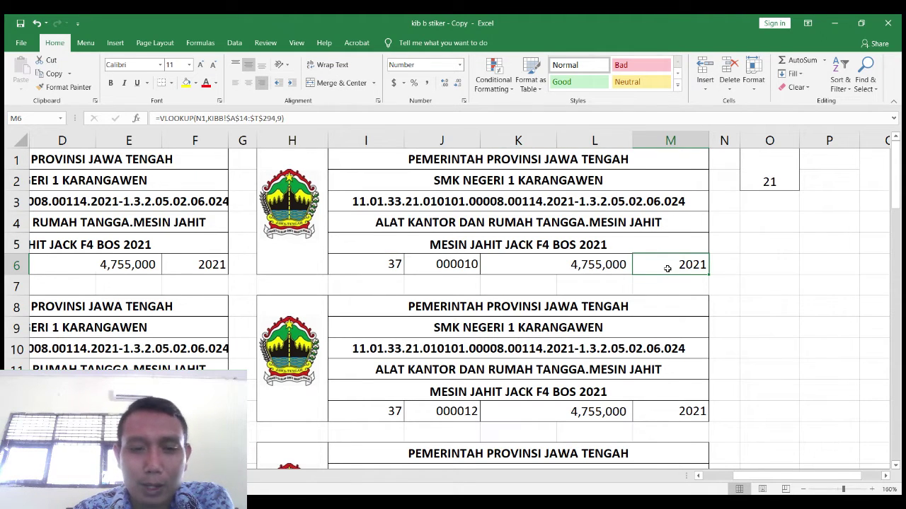
- Examine the KIBB sheet's inventory table and the PivotTable in columns S and T that counts items per code
{"action": "left_click", "coordinate": [92, 476]}
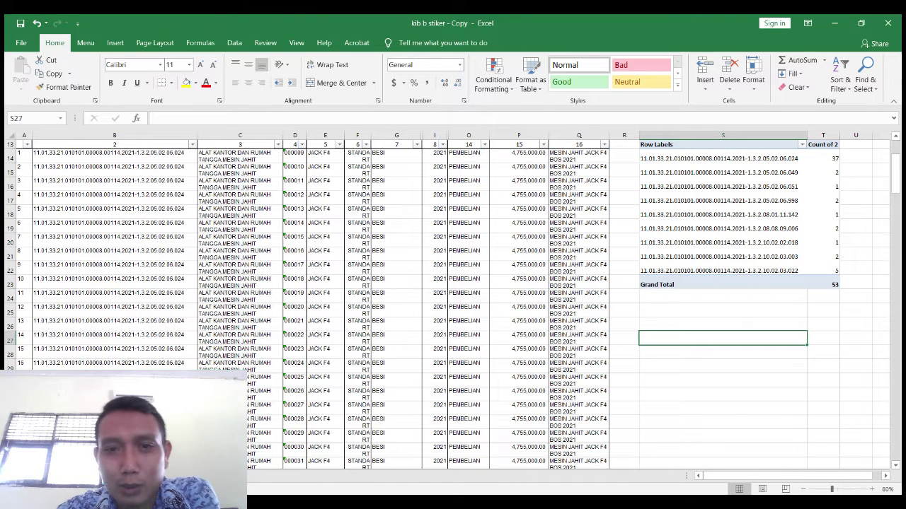
{"action": "scroll", "coordinate": [308, 376], "scroll_direction": "up", "scroll_amount": 4}
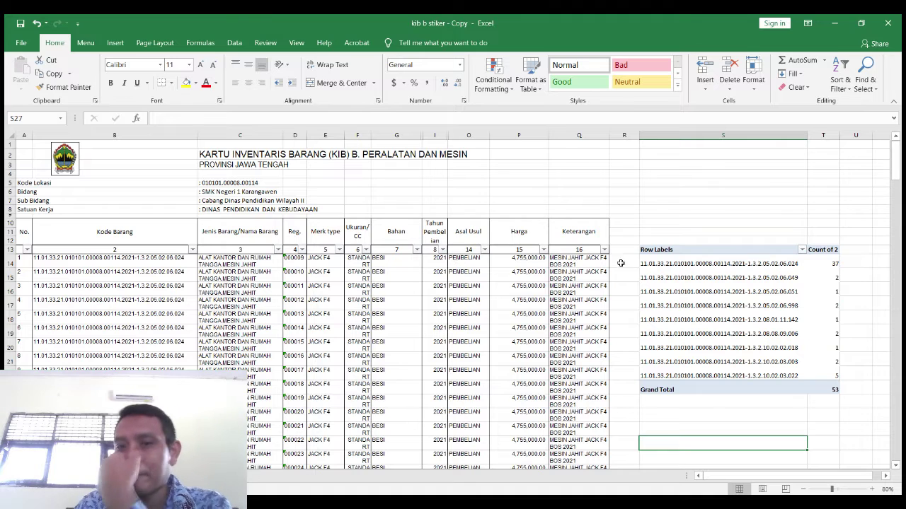
{"action": "left_click", "coordinate": [662, 135]}
{"action": "mouse_move", "coordinate": [799, 143]}
{"action": "left_mouse_down"}
{"action": "mouse_move", "coordinate": [821, 143]}
{"action": "mouse_move", "coordinate": [811, 140]}
{"action": "left_mouse_up"}
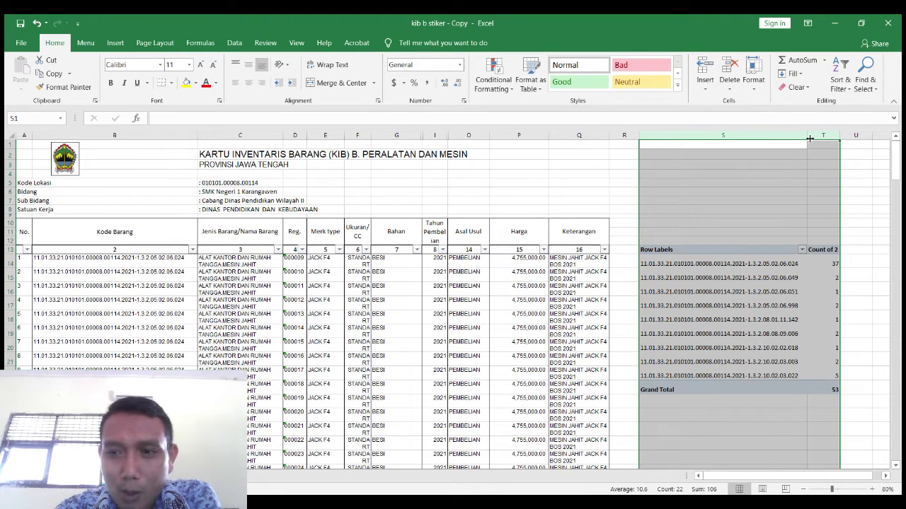
{"action": "left_click", "coordinate": [759, 283]}
{"action": "left_click", "coordinate": [628, 182]}
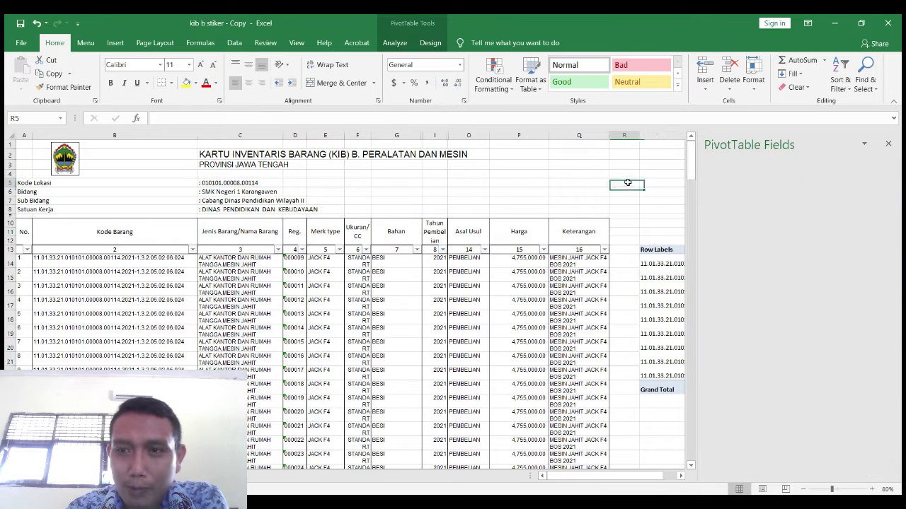
{"action": "left_click", "coordinate": [818, 191]}
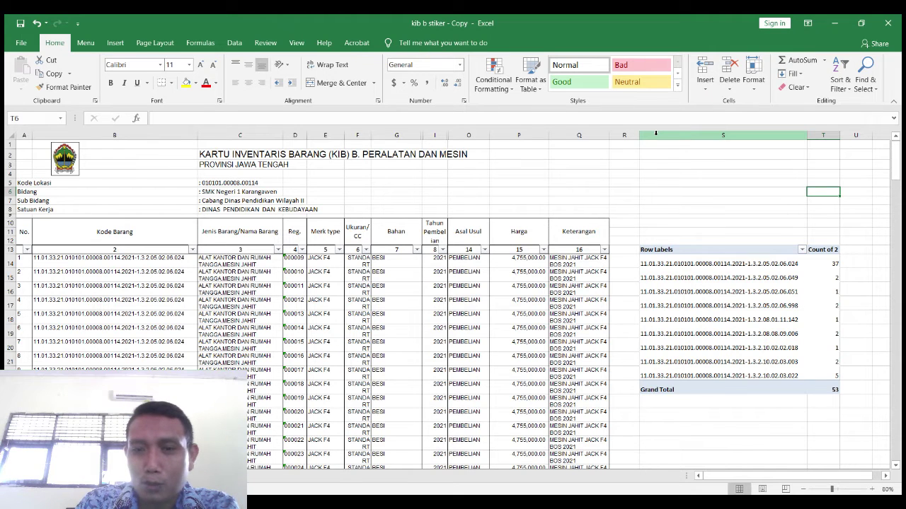
- On the sticker sheet, delete every label and logo from row 7 down to the last label row, leaving only the first pair
{"action": "key", "text": "ctrl+Page_Down"}
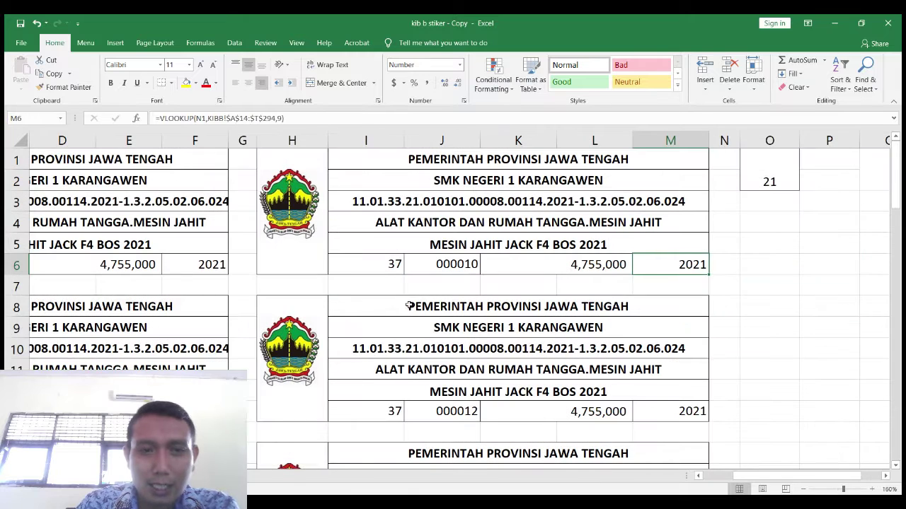
{"action": "left_click_drag", "start_coordinate": [743, 476], "coordinate": [711, 476]}
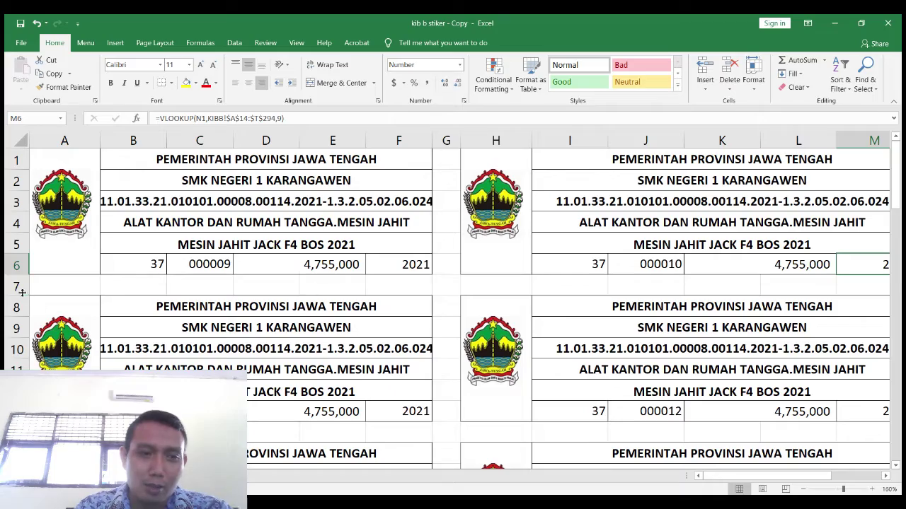
{"action": "left_click_drag", "start_coordinate": [16, 286], "coordinate": [15, 460]}
{"action": "scroll", "coordinate": [359, 462], "scroll_direction": "up", "scroll_amount": 20}
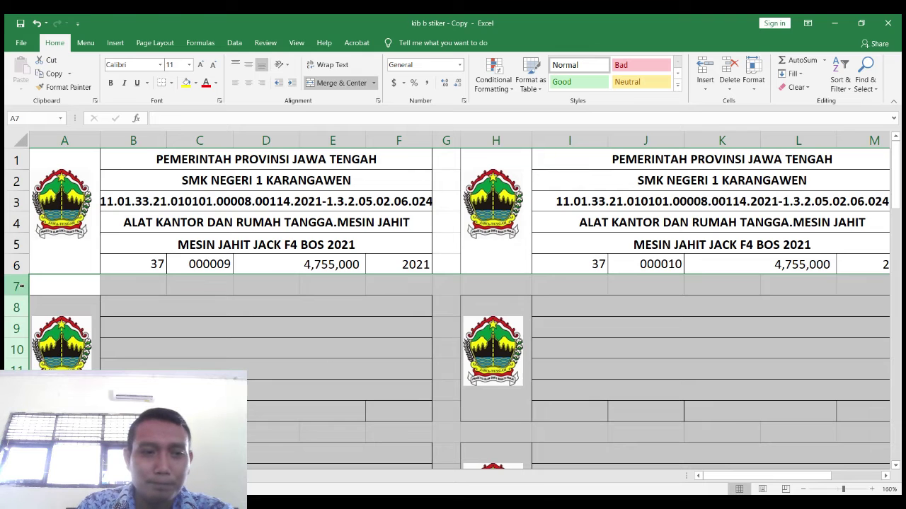
{"action": "left_click_drag", "start_coordinate": [21, 287], "coordinate": [16, 460]}
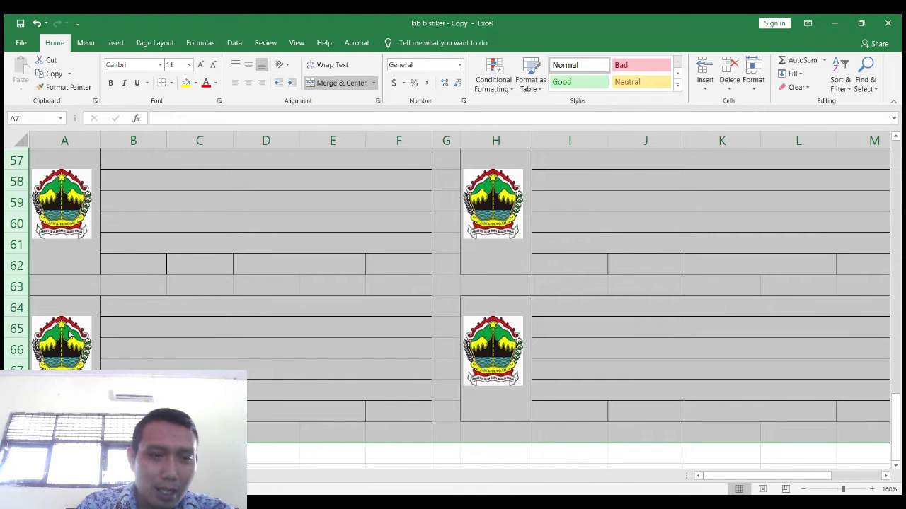
{"action": "scroll", "coordinate": [71, 329], "scroll_direction": "up", "scroll_amount": 19}
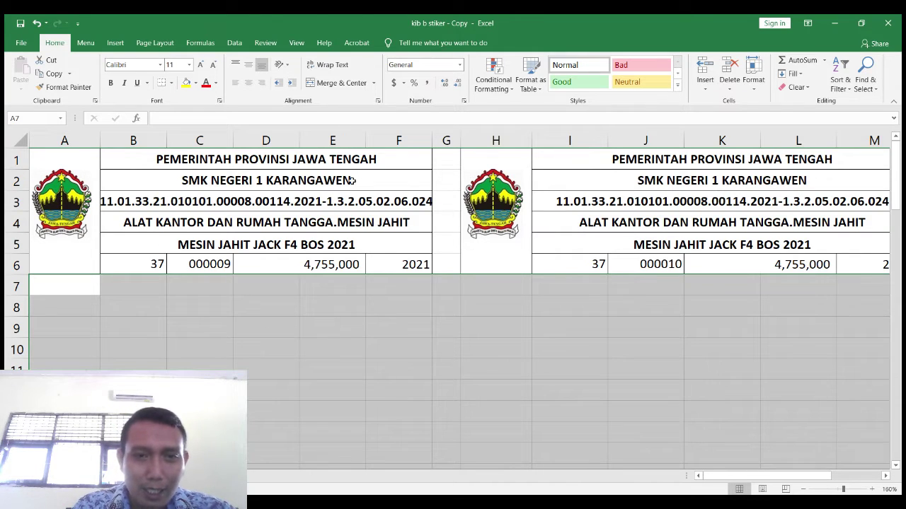
{"action": "left_click_drag", "start_coordinate": [106, 182], "coordinate": [601, 283]}
{"action": "left_click", "coordinate": [218, 162]}
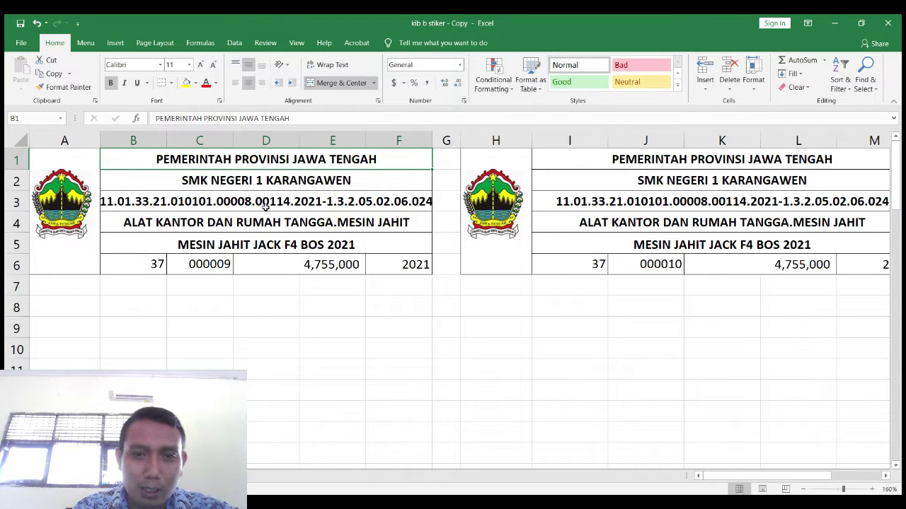
{"action": "left_click", "coordinate": [297, 200]}
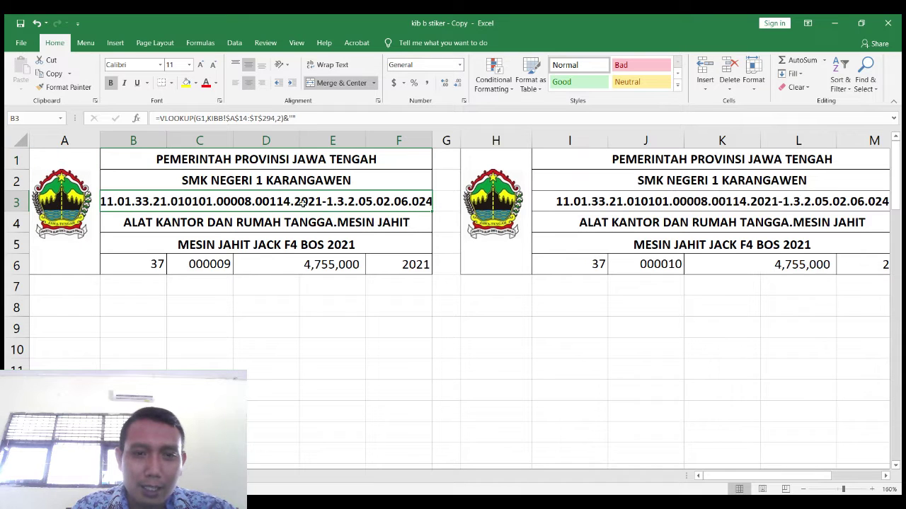
- Clear the existing PivotTable from columns S and T of the KIBB sheet
{"action": "left_click", "coordinate": [71, 476]}
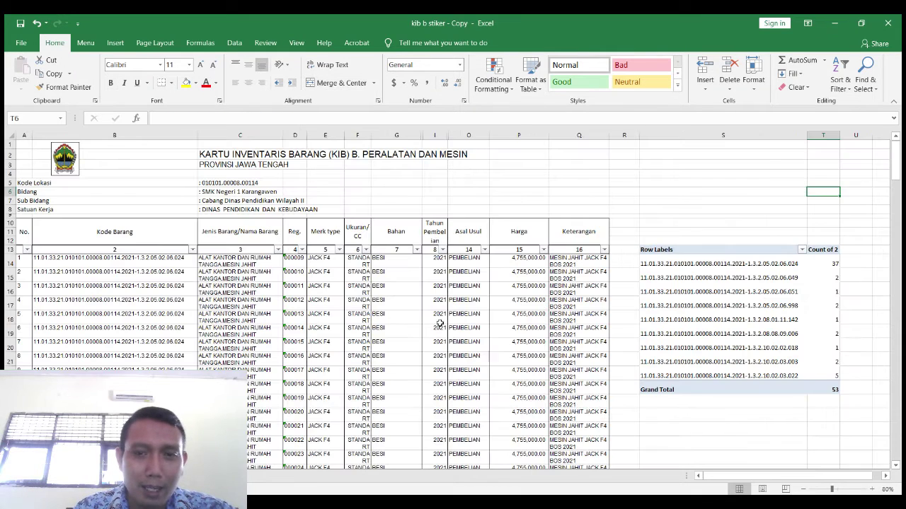
{"action": "left_click_drag", "start_coordinate": [659, 138], "coordinate": [816, 136]}
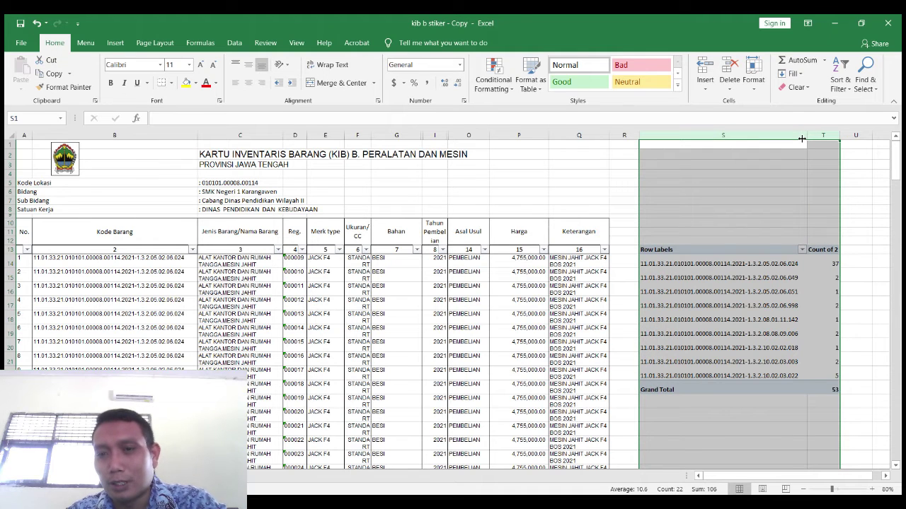
{"action": "key", "text": "Delete"}
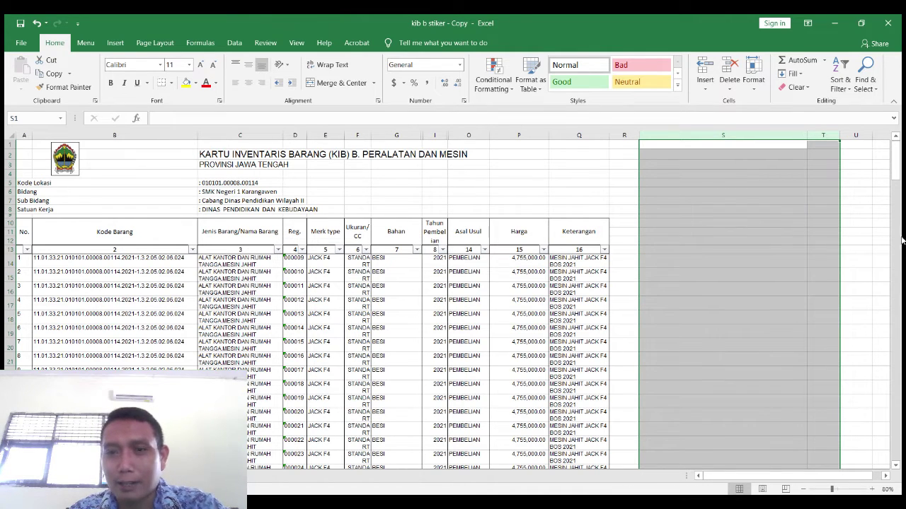
- Insert a PivotTable at cell S13 of the same sheet, using the inventory data in columns A to Q from row 13 to the last record
{"action": "left_click", "coordinate": [115, 43]}
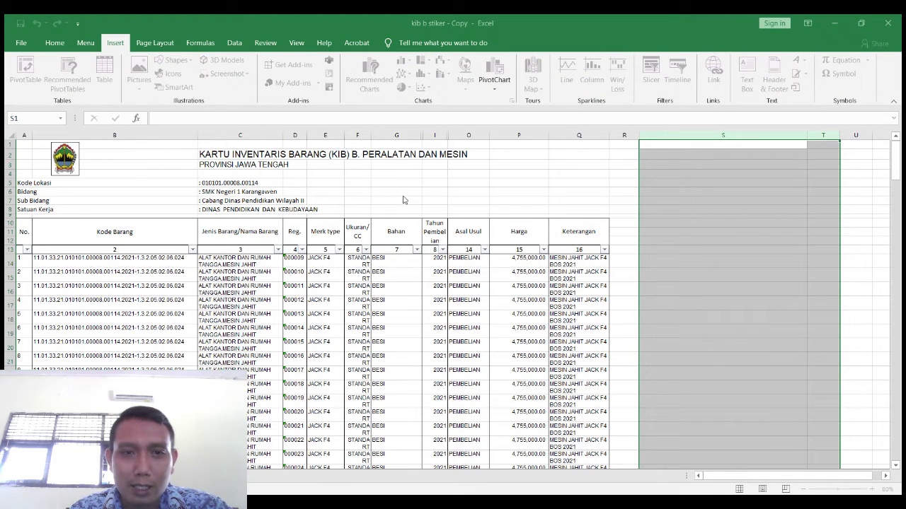
{"action": "left_click", "coordinate": [669, 264]}
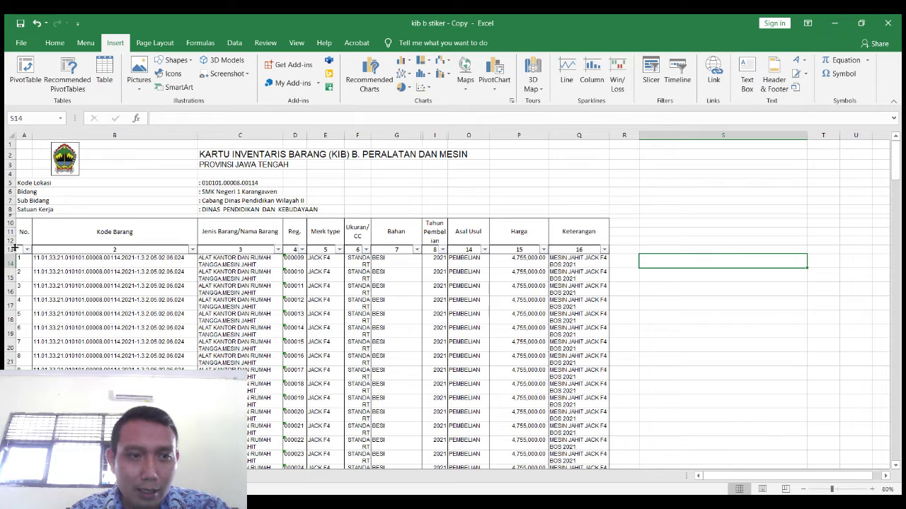
{"action": "left_click_drag", "start_coordinate": [20, 249], "coordinate": [564, 294]}
{"action": "key", "text": "ctrl+shift+Down"}
{"action": "scroll", "coordinate": [546, 292], "scroll_direction": "down", "scroll_amount": 2}
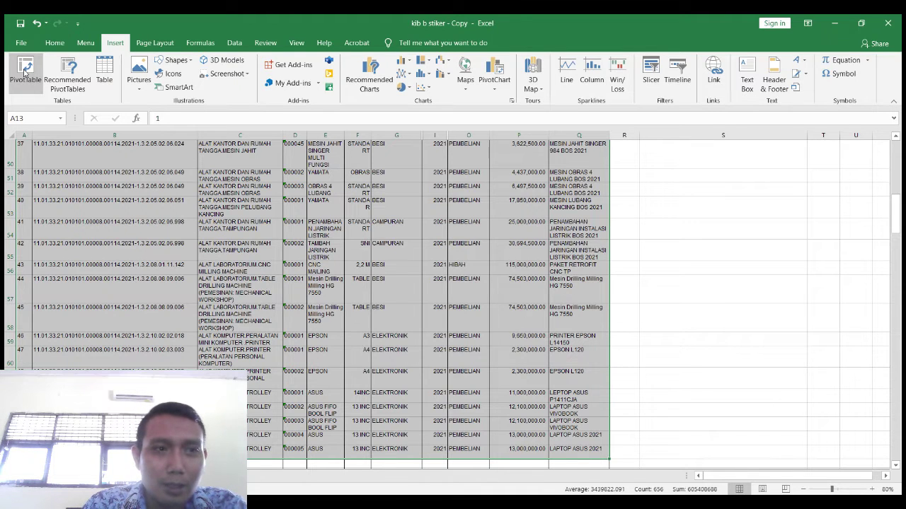
{"action": "left_click", "coordinate": [25, 71]}
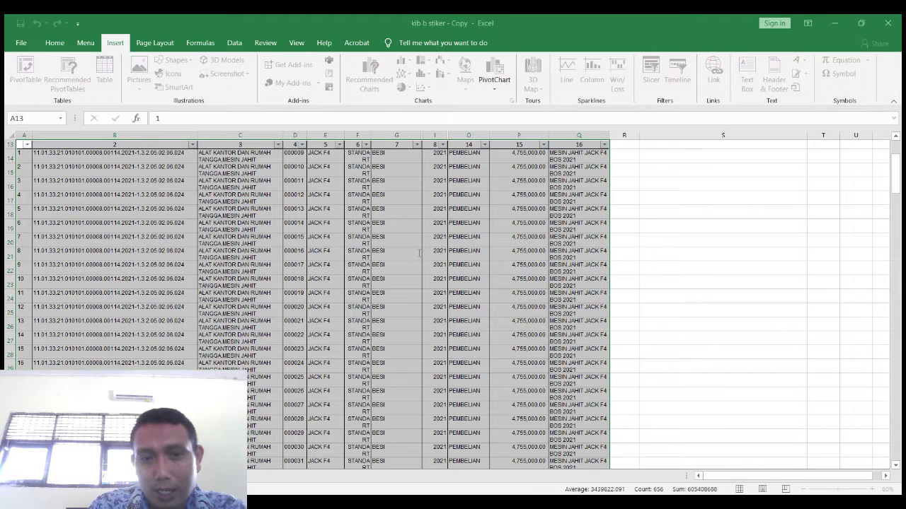
{"action": "scroll", "coordinate": [690, 174], "scroll_direction": "up", "scroll_amount": 1}
{"action": "left_click", "coordinate": [743, 173]}
{"action": "key", "text": "ctrl+c"}
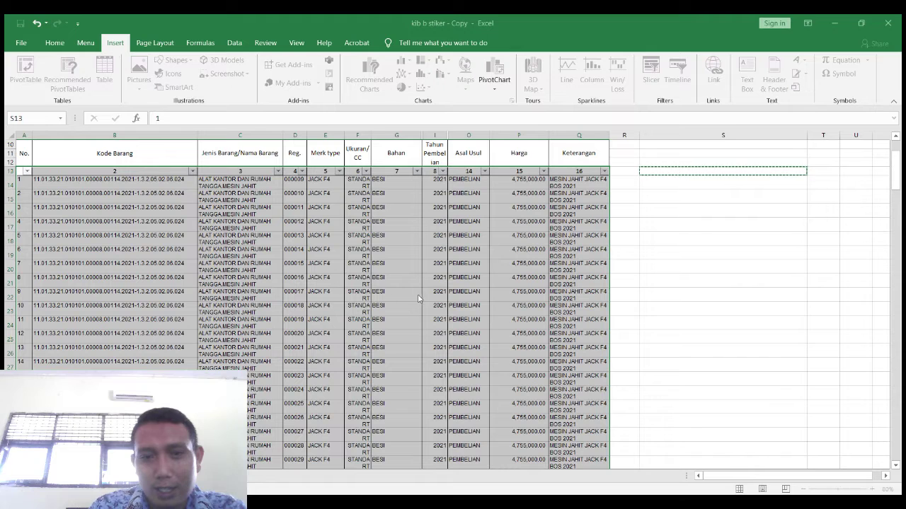
{"action": "key", "text": "Return"}
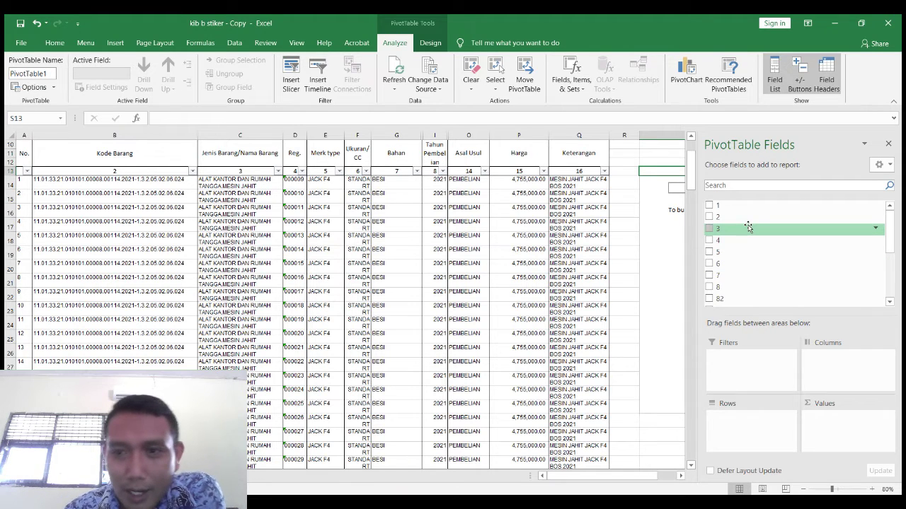
- Use field 2 as the PivotTable's row labels and add it to the values as Count of 2
{"action": "left_click_drag", "start_coordinate": [723, 219], "coordinate": [748, 430]}
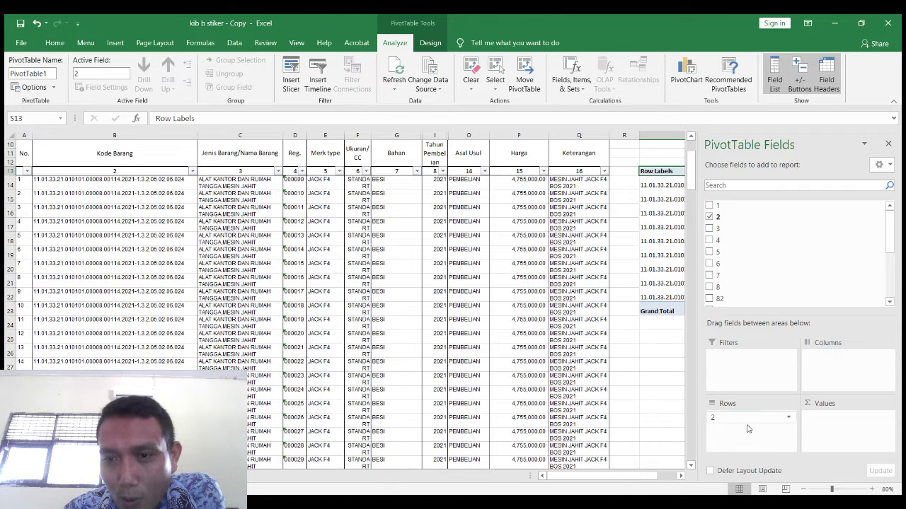
{"action": "left_click_drag", "start_coordinate": [590, 477], "coordinate": [610, 480]}
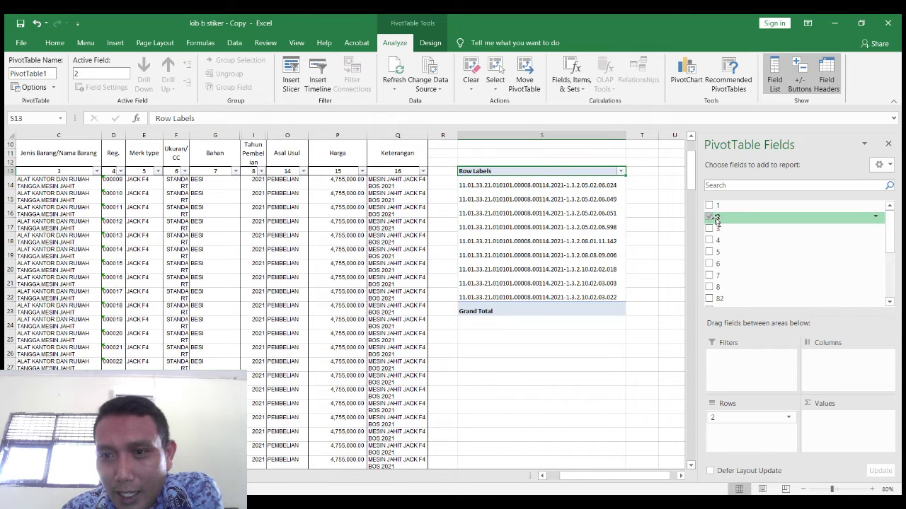
{"action": "left_click_drag", "start_coordinate": [710, 220], "coordinate": [827, 427]}
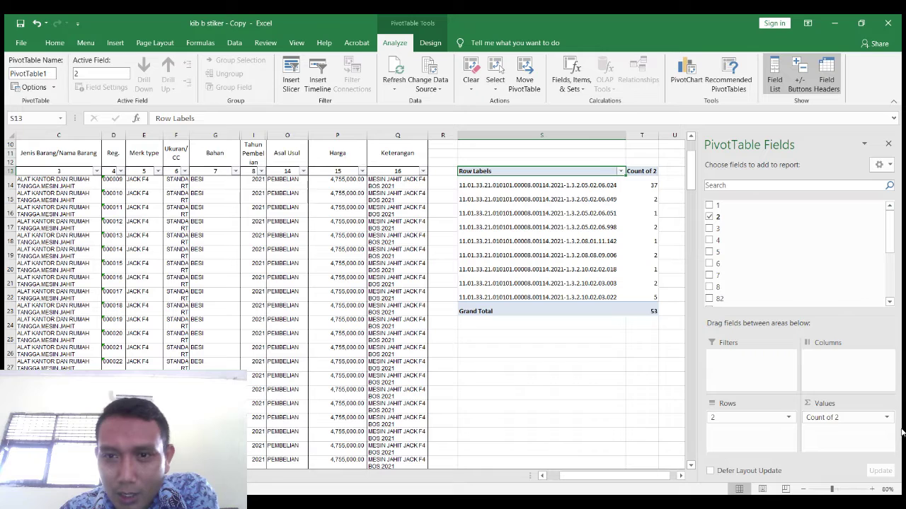
{"action": "left_click", "coordinate": [613, 188]}
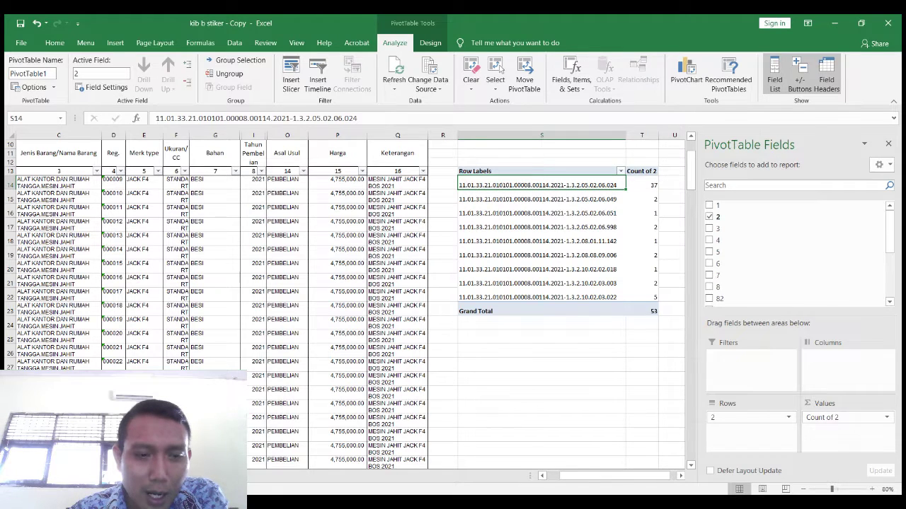
- On the sticker sheet, examine the heading texts and VLOOKUP formulas in the first label's cells, rows 1 to 6
{"action": "key", "text": "ctrl+Page_Up"}
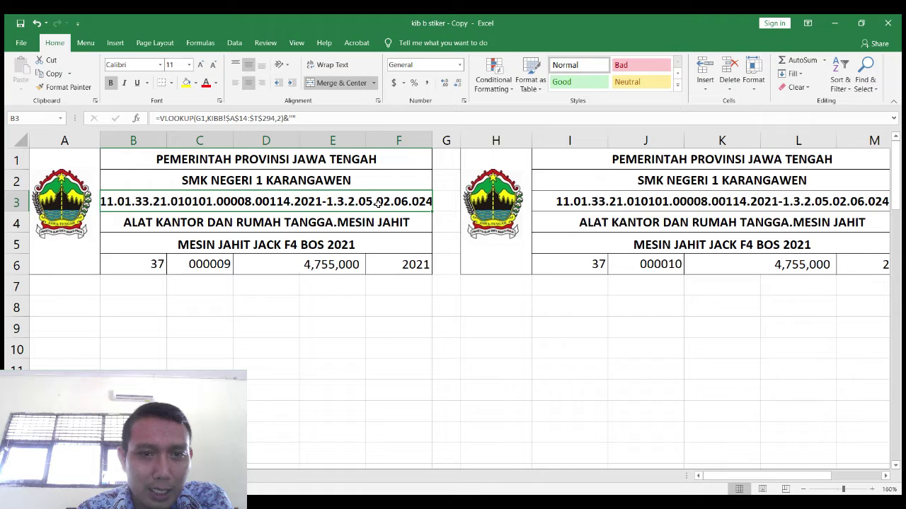
{"action": "left_click", "coordinate": [321, 159]}
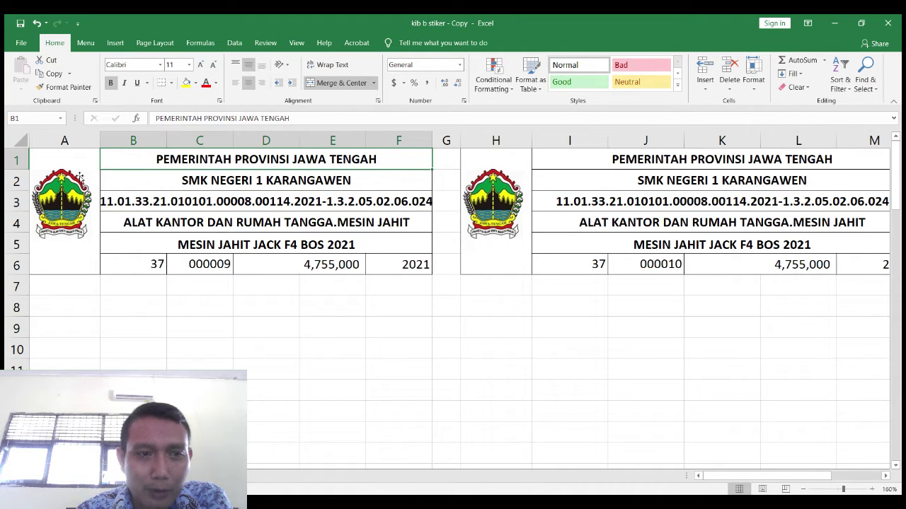
{"action": "left_click", "coordinate": [259, 180]}
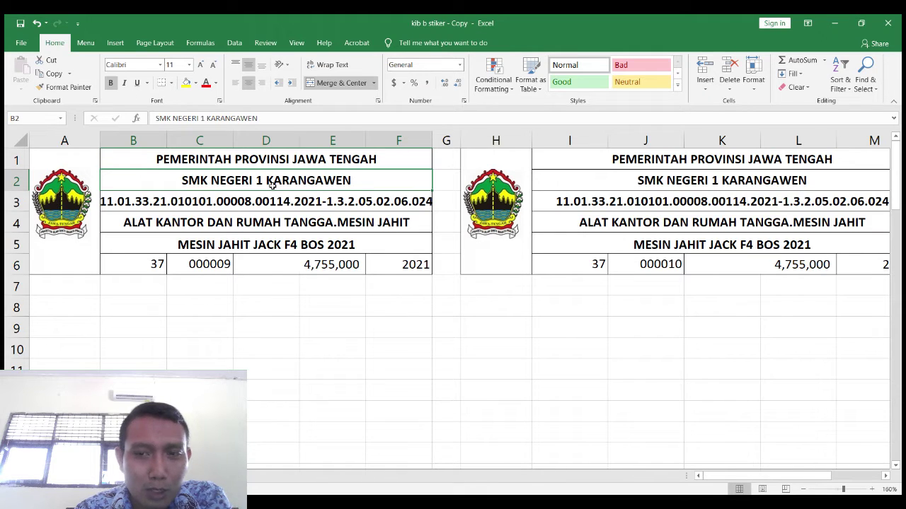
{"action": "left_click", "coordinate": [274, 200]}
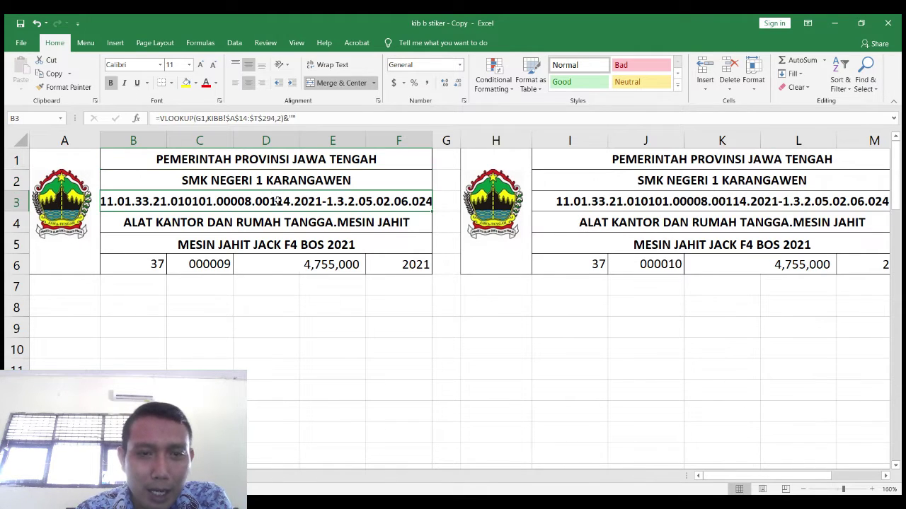
{"action": "double_click", "coordinate": [279, 222]}
{"action": "key", "text": "Return"}
{"action": "left_click", "coordinate": [283, 258]}
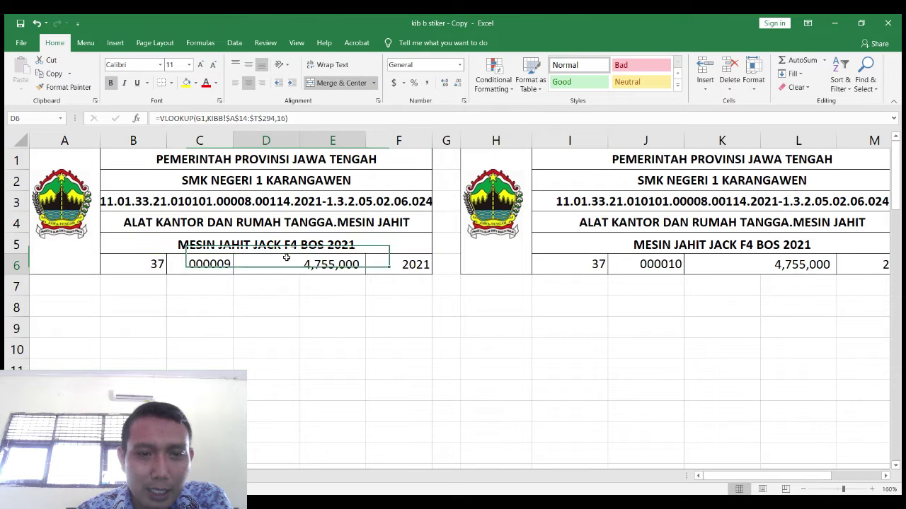
{"action": "left_click", "coordinate": [202, 264]}
{"action": "left_click", "coordinate": [156, 266]}
{"action": "left_click", "coordinate": [208, 267]}
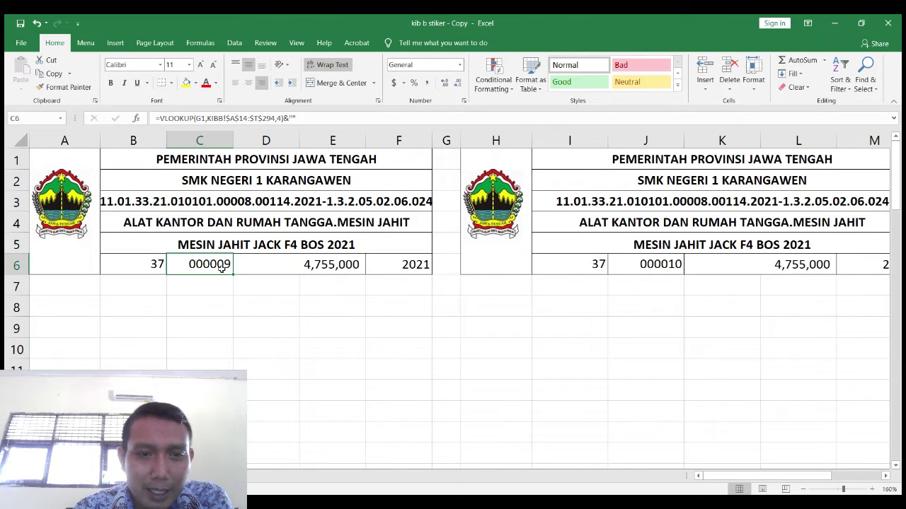
{"action": "left_click", "coordinate": [279, 271]}
{"action": "left_click", "coordinate": [412, 269]}
{"action": "left_click", "coordinate": [304, 264]}
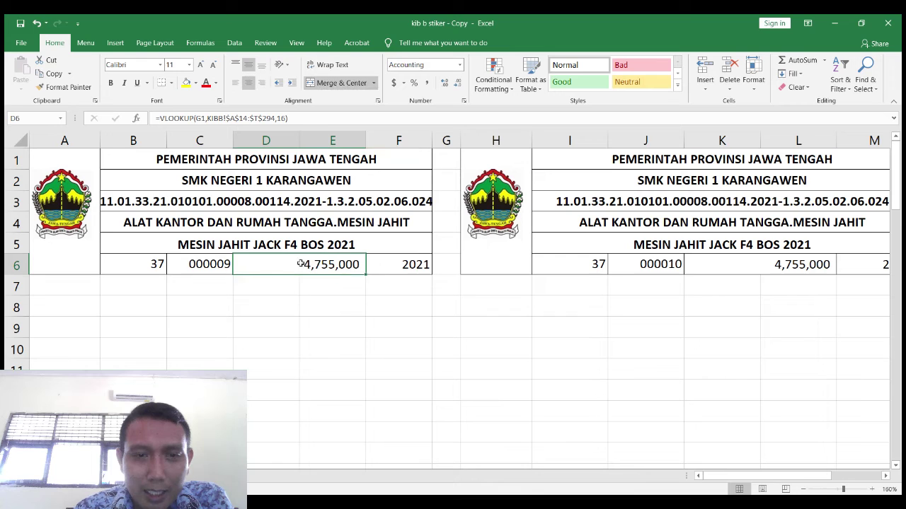
{"action": "left_click", "coordinate": [202, 266]}
{"action": "left_click", "coordinate": [157, 266]}
{"action": "left_click", "coordinate": [215, 266]}
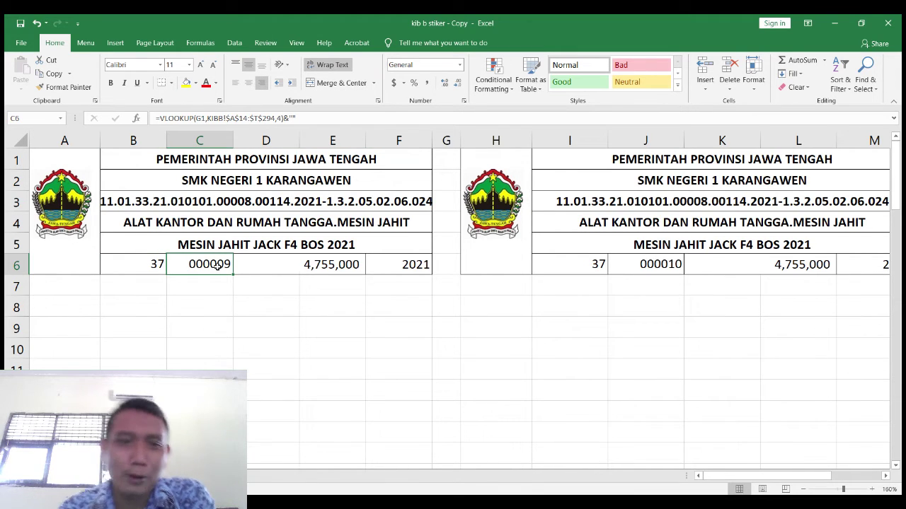
- Remove the trailing &"" from the VLOOKUP formula in B3 and check the formula in B4
{"action": "left_click", "coordinate": [285, 204]}
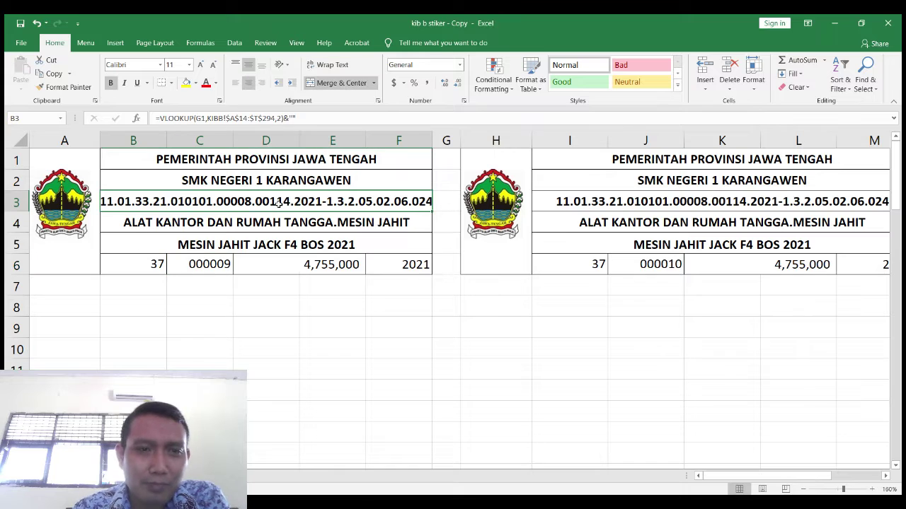
{"action": "left_click", "coordinate": [310, 119]}
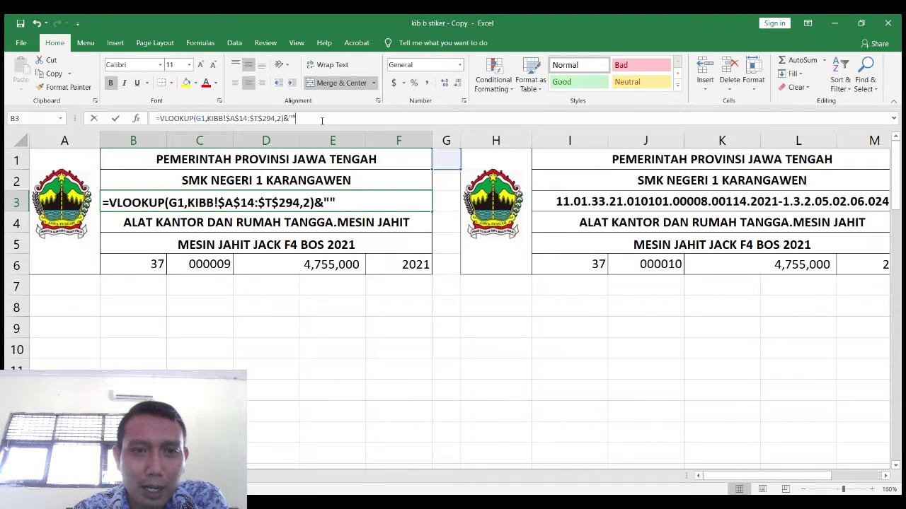
{"action": "key", "text": "BackSpace"}
{"action": "key", "text": "BackSpace"}
{"action": "key", "text": "BackSpace"}
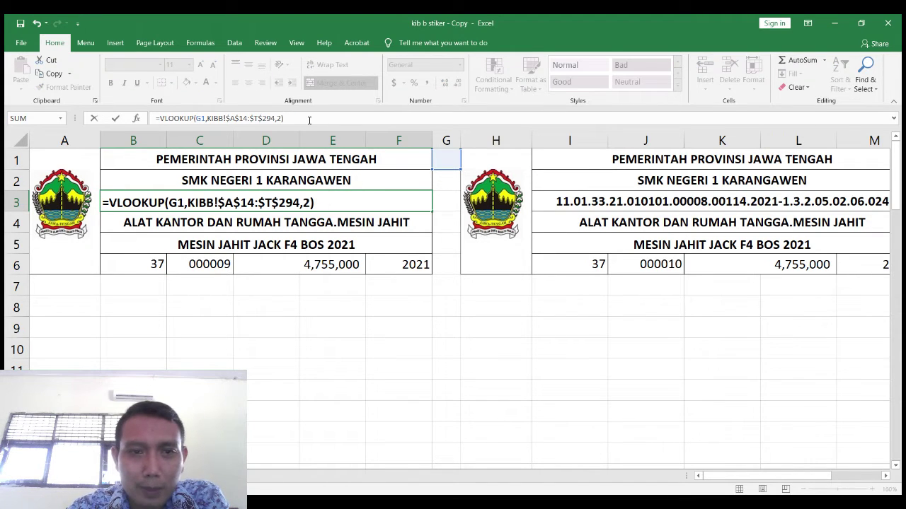
{"action": "key", "text": "Return"}
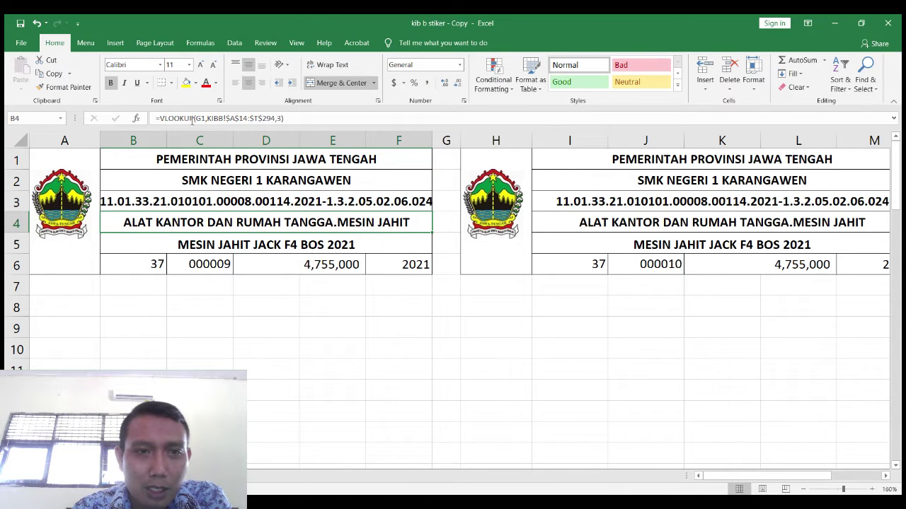
{"action": "left_click", "coordinate": [194, 118]}
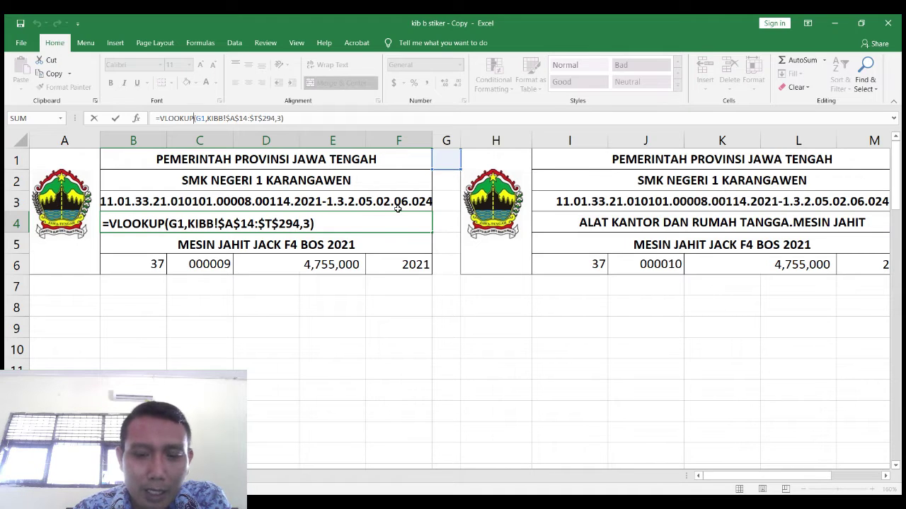
{"action": "key", "text": "Return"}
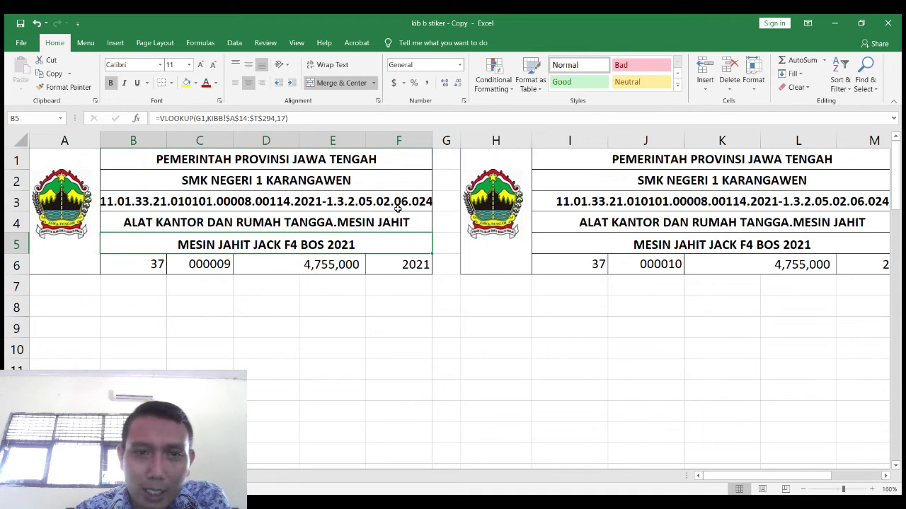
- Colour the text of helper columns G and N red
{"action": "left_click", "coordinate": [445, 140]}
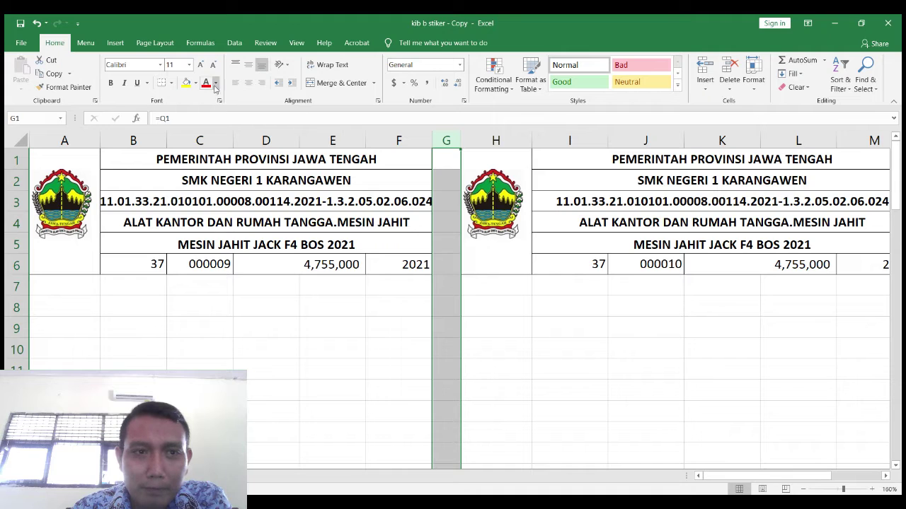
{"action": "left_click_drag", "start_coordinate": [738, 480], "coordinate": [772, 481]}
{"action": "left_click", "coordinate": [724, 140]}
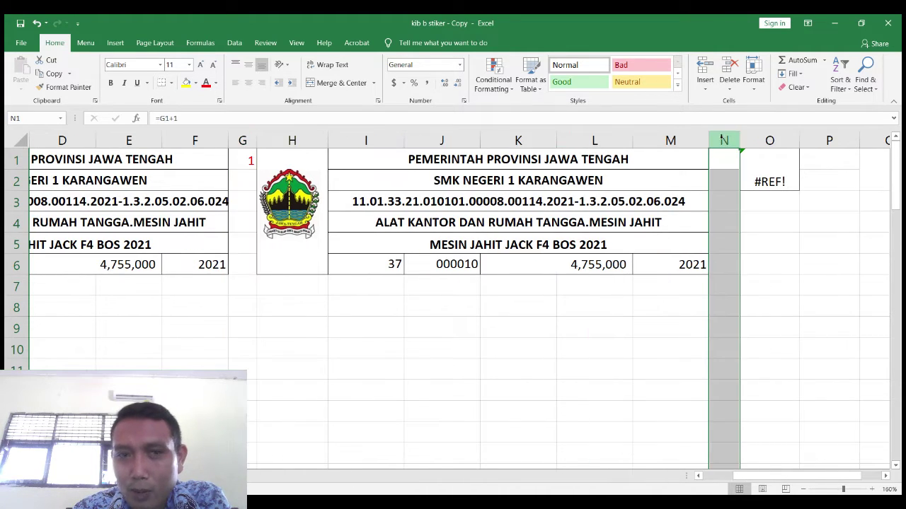
{"action": "left_click", "coordinate": [205, 83]}
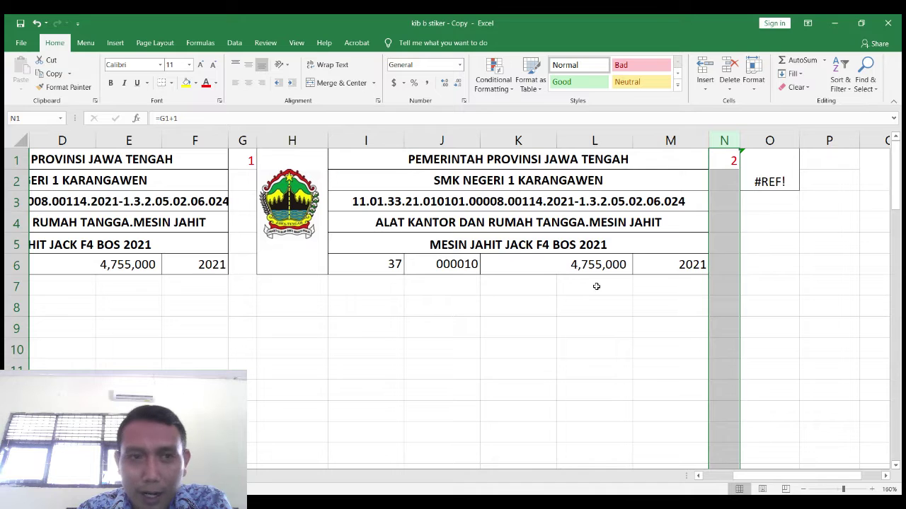
{"action": "scroll", "coordinate": [566, 493], "scroll_direction": "left", "scroll_amount": 3}
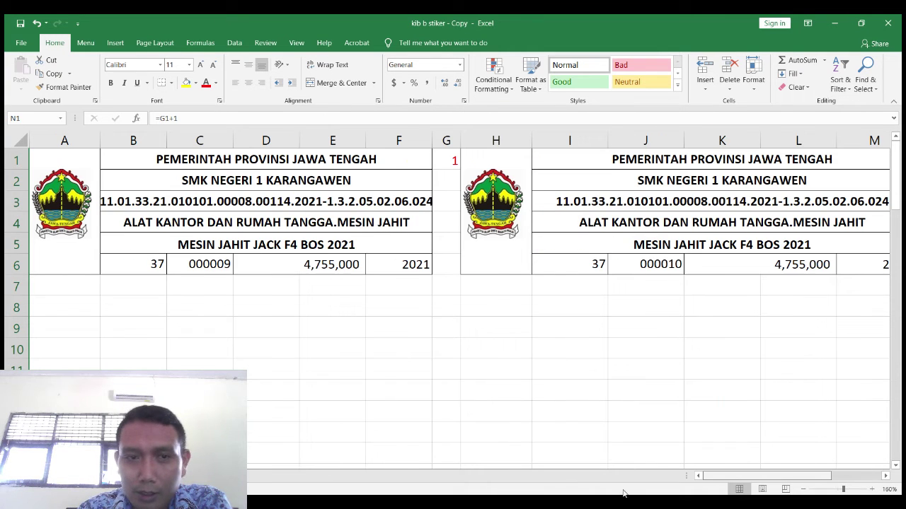
- Replace the lookup range in B3's VLOOKUP with A14:Q66 on the KIBB sheet
{"action": "left_click", "coordinate": [257, 211]}
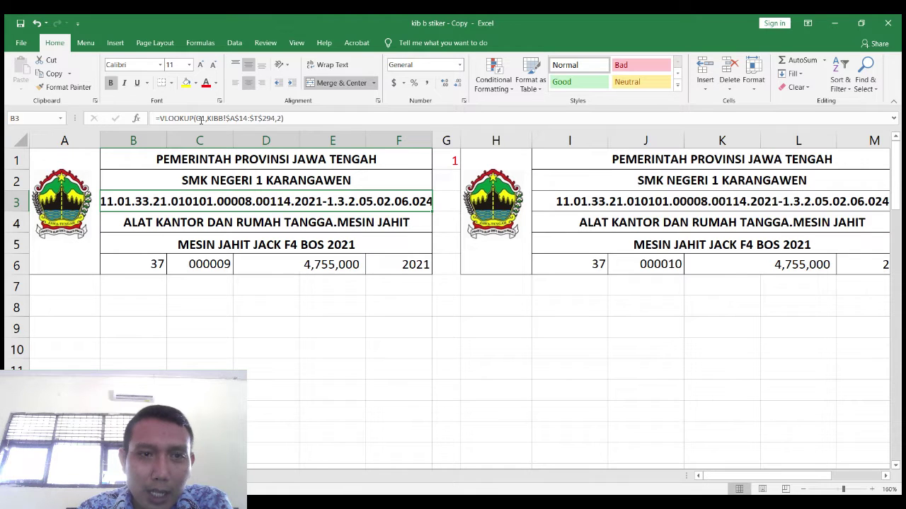
{"action": "left_click", "coordinate": [201, 120]}
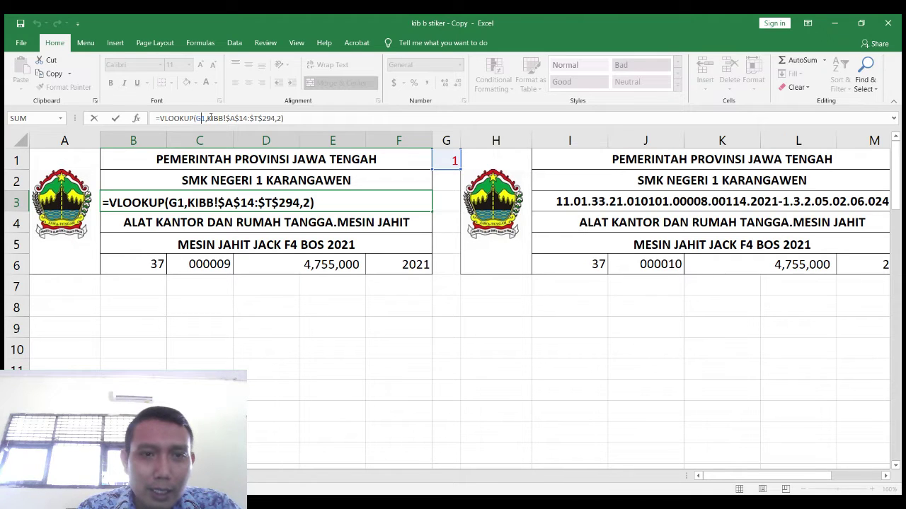
{"action": "left_click_drag", "start_coordinate": [209, 118], "coordinate": [250, 119]}
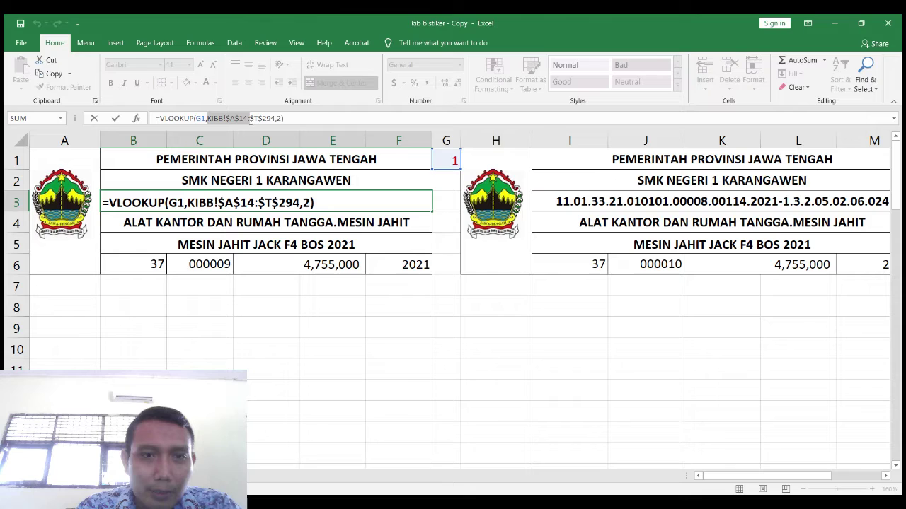
{"action": "left_click_drag", "start_coordinate": [255, 118], "coordinate": [272, 118]}
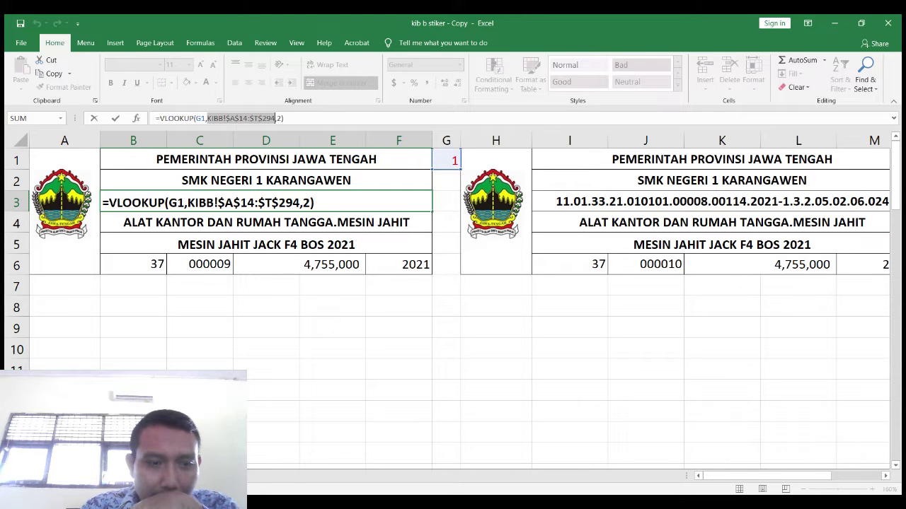
{"action": "left_click", "coordinate": [166, 476]}
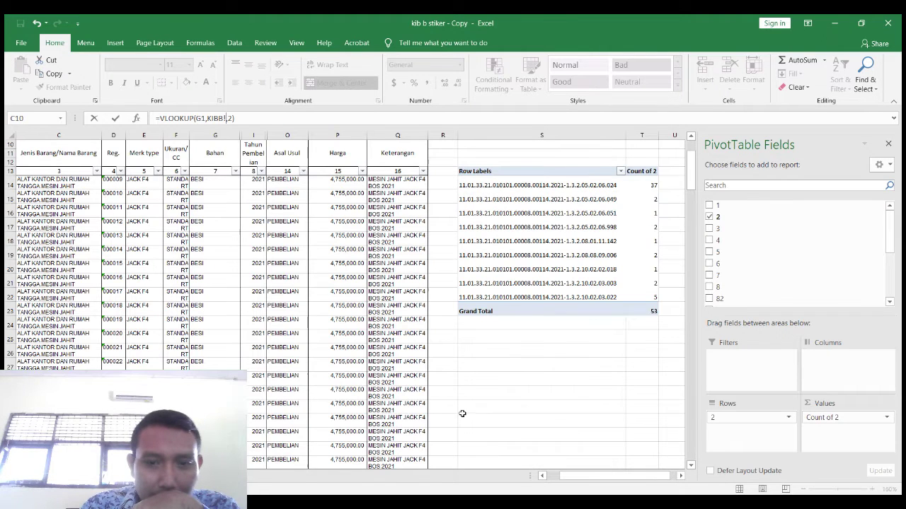
{"action": "left_click_drag", "start_coordinate": [587, 476], "coordinate": [572, 477]}
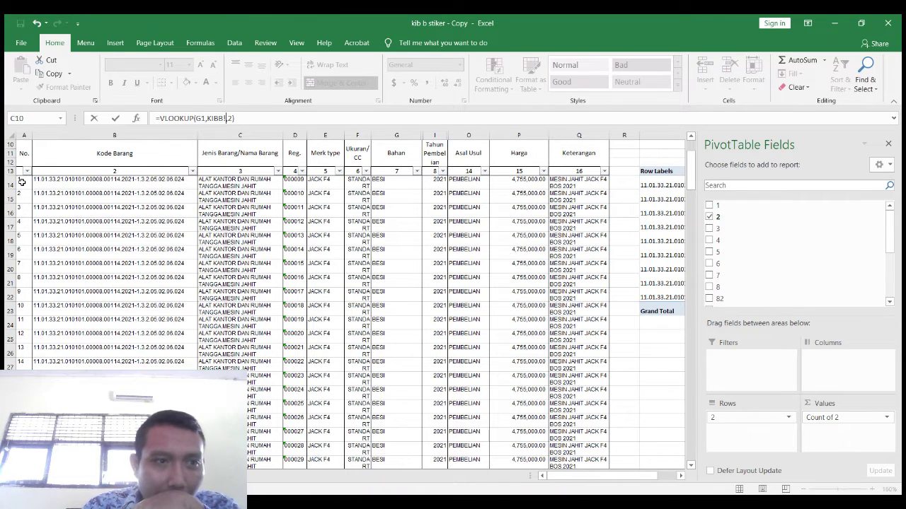
{"action": "left_click_drag", "start_coordinate": [22, 181], "coordinate": [590, 414]}
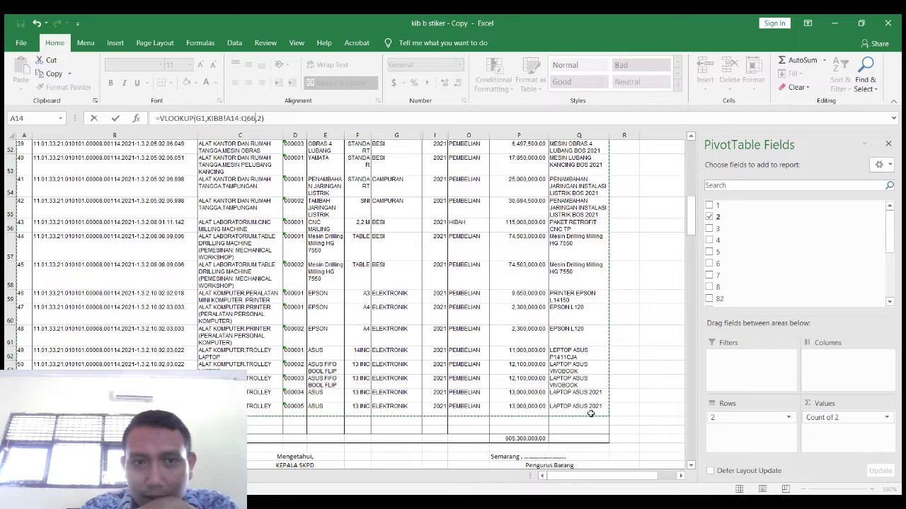
- Make the lookup range in B3's formula absolute as $A$14:$Q$66 and commit the formula
{"action": "left_click", "coordinate": [227, 118]}
{"action": "type", "text": "$"}
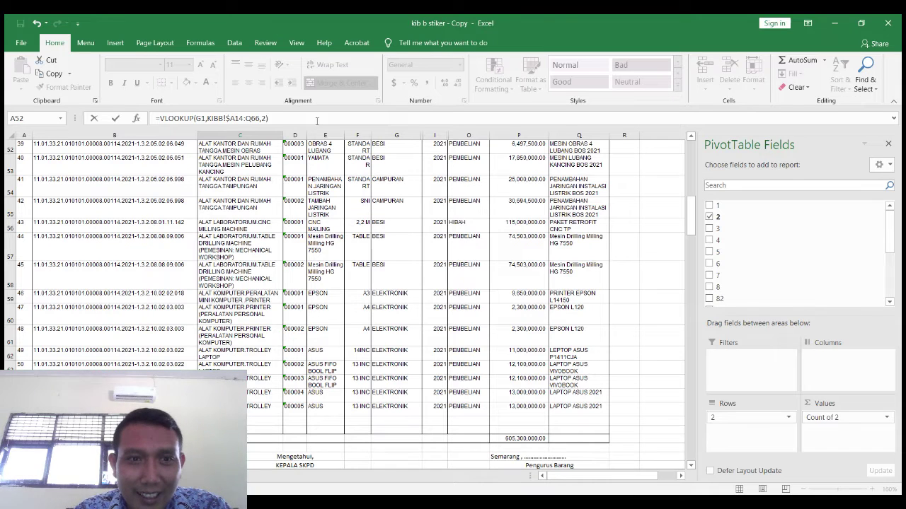
{"action": "type", "text": "$"}
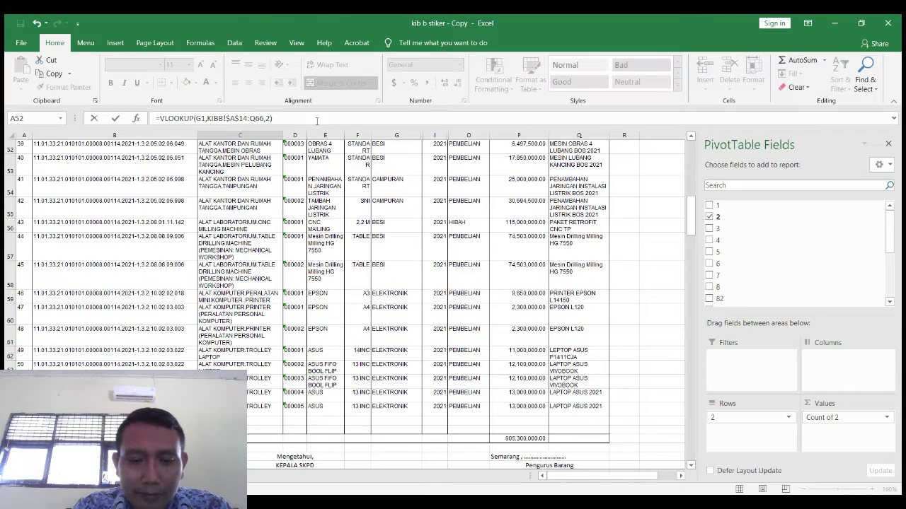
{"action": "type", "text": "$"}
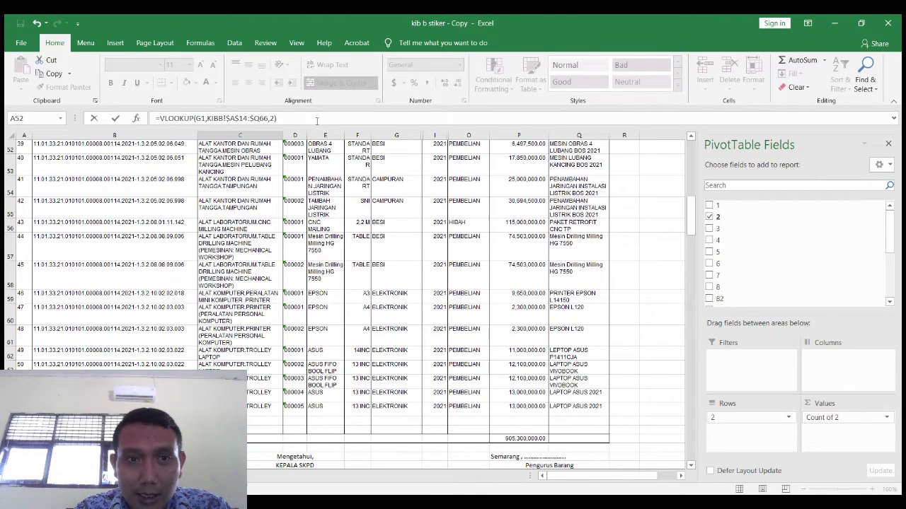
{"action": "type", "text": "$"}
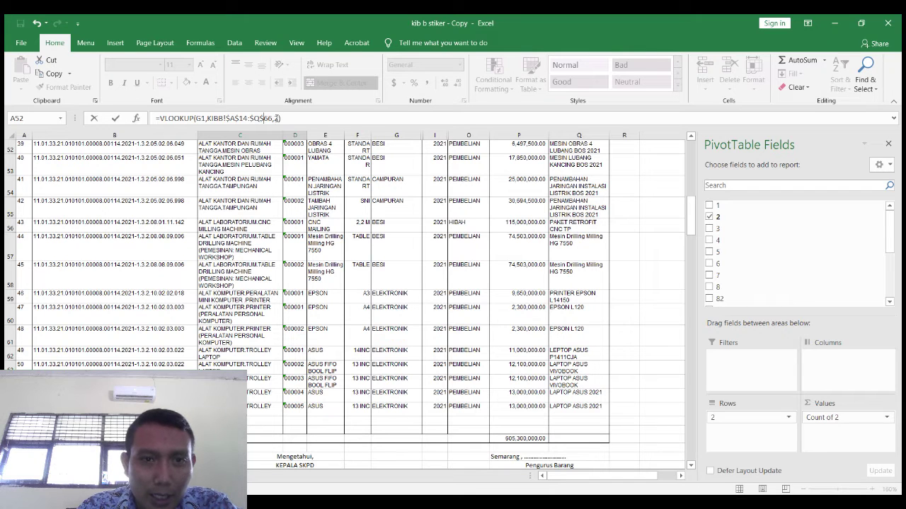
{"action": "key", "text": "Return"}
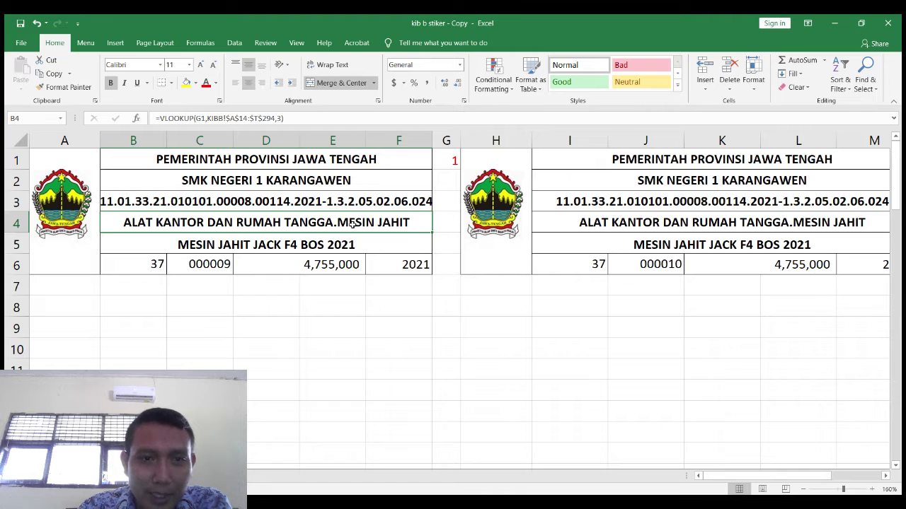
{"action": "left_click", "coordinate": [362, 205]}
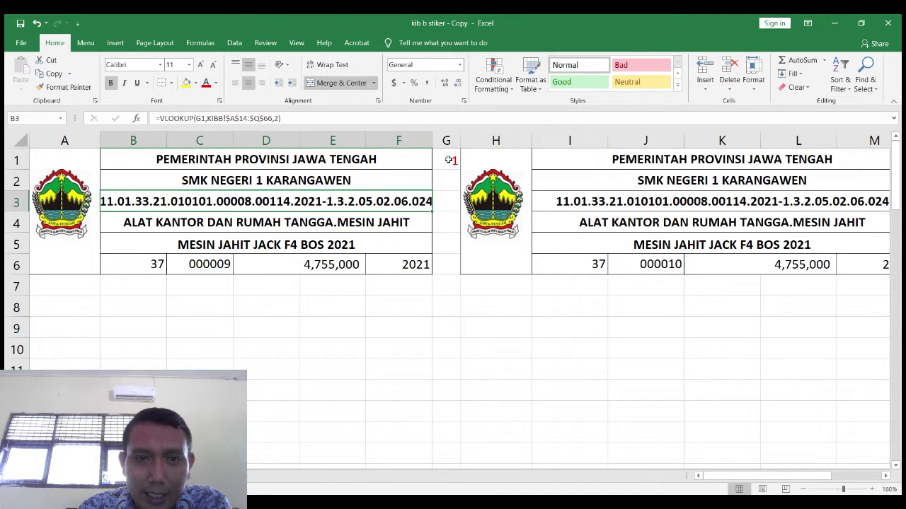
- Clear the old VLOOKUP formula from cell B4
{"action": "left_click", "coordinate": [268, 222]}
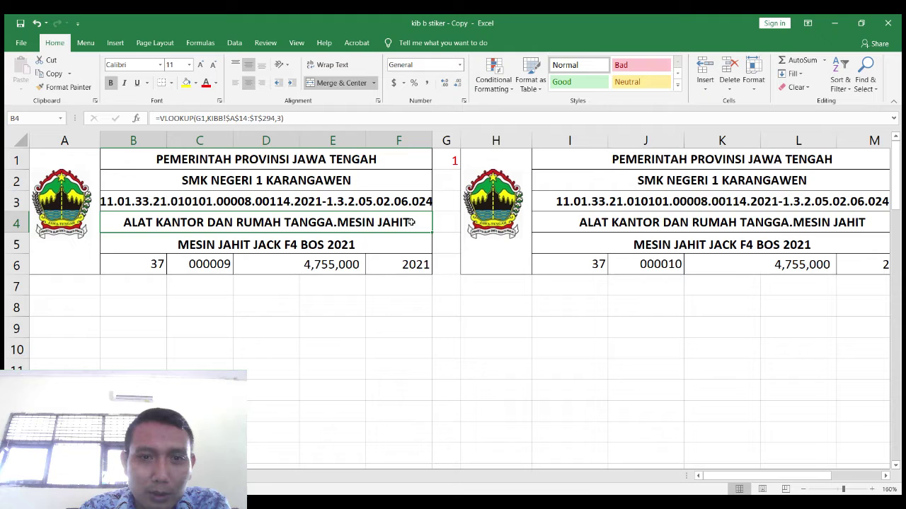
{"action": "left_click_drag", "start_coordinate": [321, 119], "coordinate": [60, 119]}
{"action": "key", "text": "Escape"}
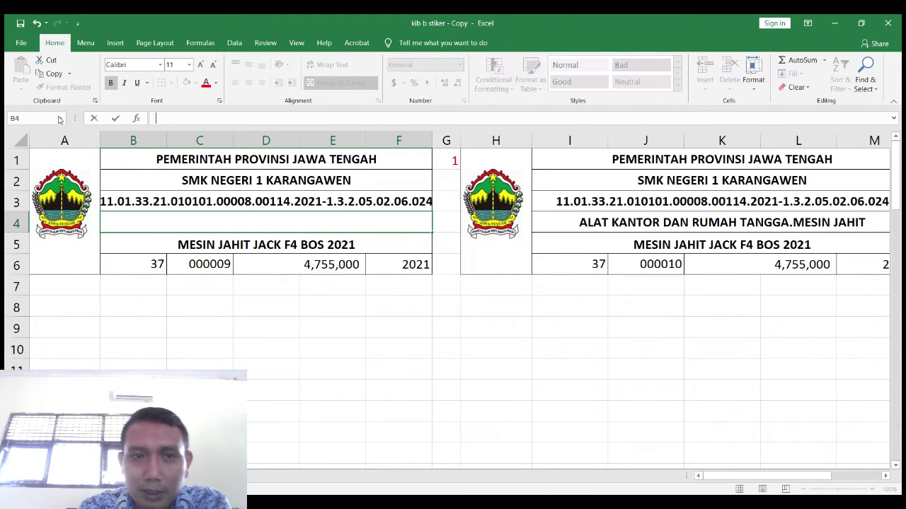
- Copy the full VLOOKUP formula text from cell B3 into the empty cell B4
{"action": "left_click", "coordinate": [296, 199]}
{"action": "left_click_drag", "start_coordinate": [286, 118], "coordinate": [154, 118]}
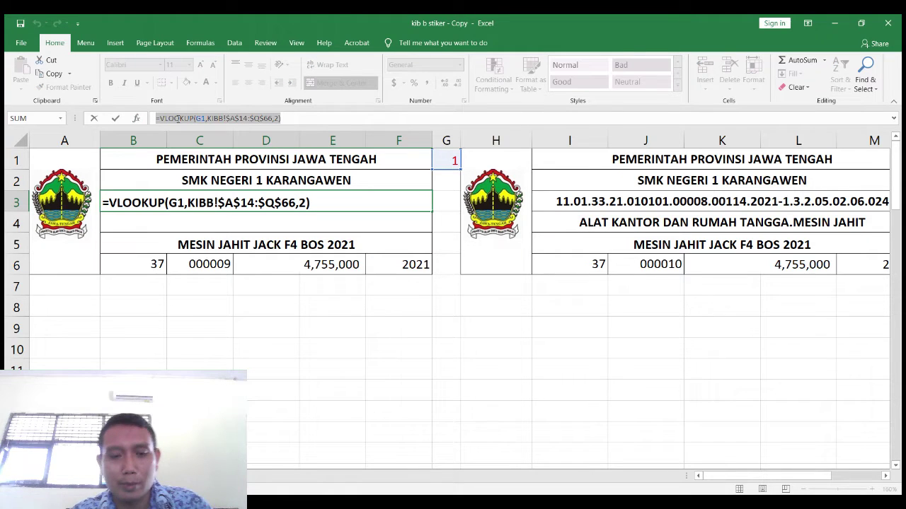
{"action": "key", "text": "ctrl+c"}
{"action": "key", "text": "Return"}
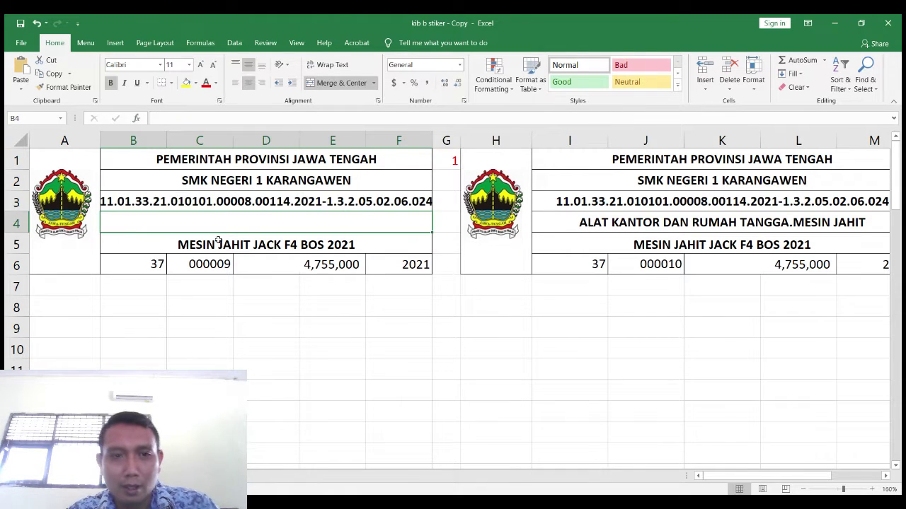
{"action": "left_click", "coordinate": [248, 122]}
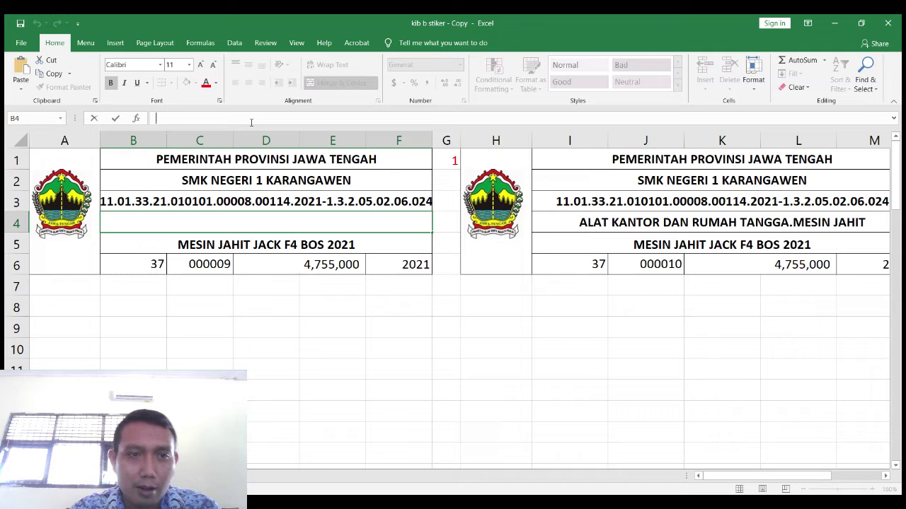
{"action": "key", "text": "ctrl+v"}
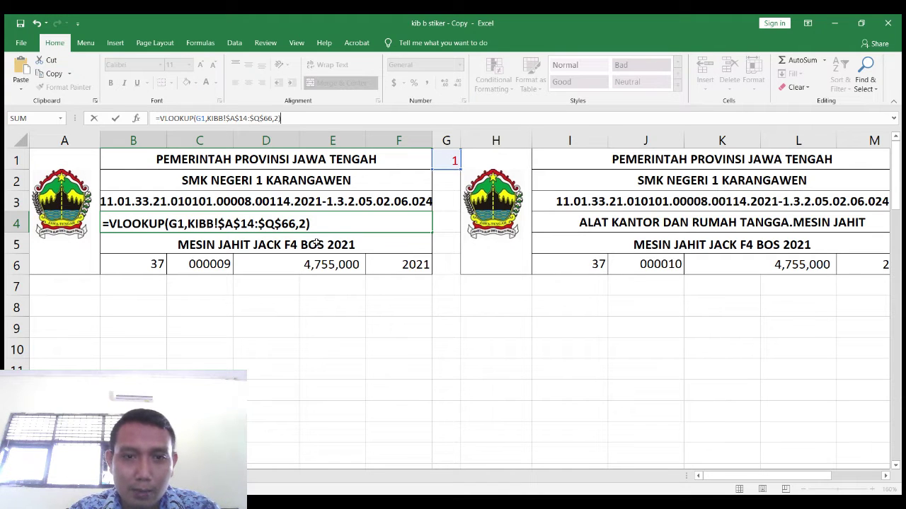
- Set the column index in B4's VLOOKUP formula to 3 and commit the formula
{"action": "left_click", "coordinate": [305, 225]}
{"action": "key", "text": "BackSpace"}
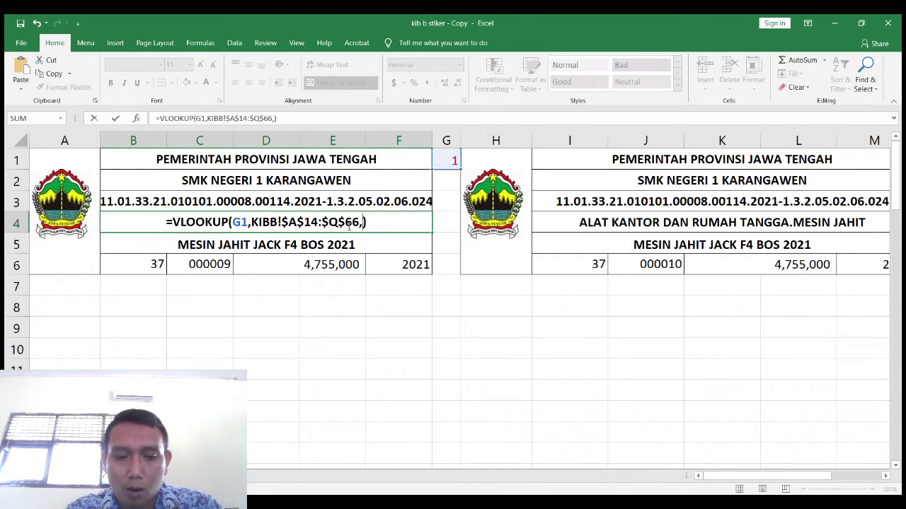
{"action": "type", "text": "3"}
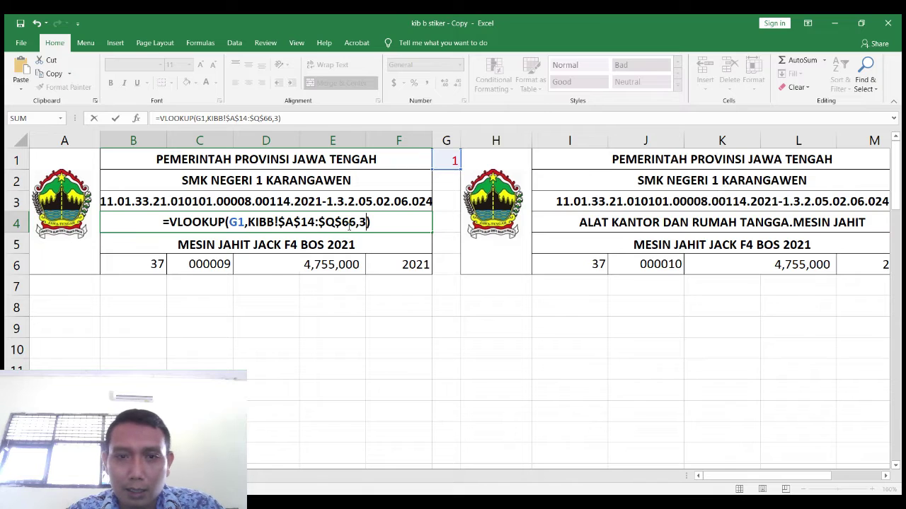
{"action": "key", "text": "Return"}
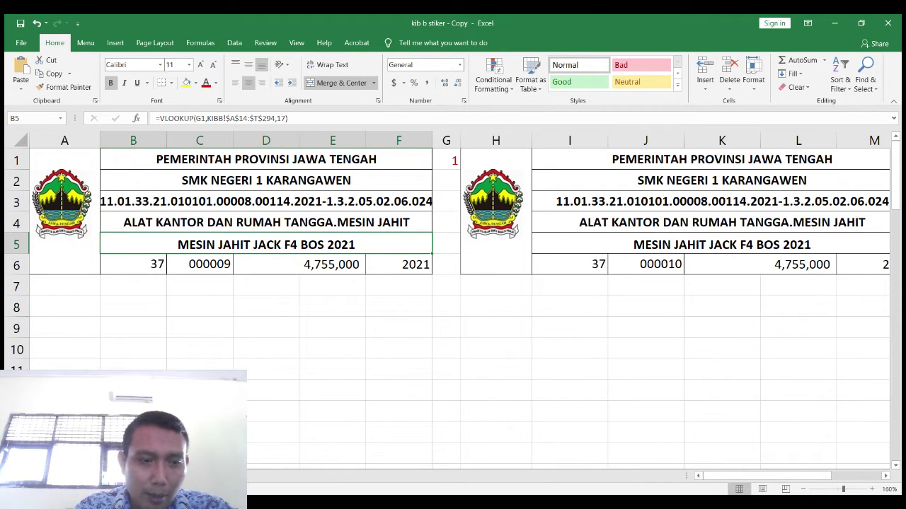
- Compare the column index in B5's VLOOKUP formula with the column layout of the KIBB sheet, leaving the formula unedited
{"action": "key", "text": "ctrl+Page_Up"}
{"action": "scroll", "coordinate": [242, 260], "scroll_direction": "up", "scroll_amount": 20}
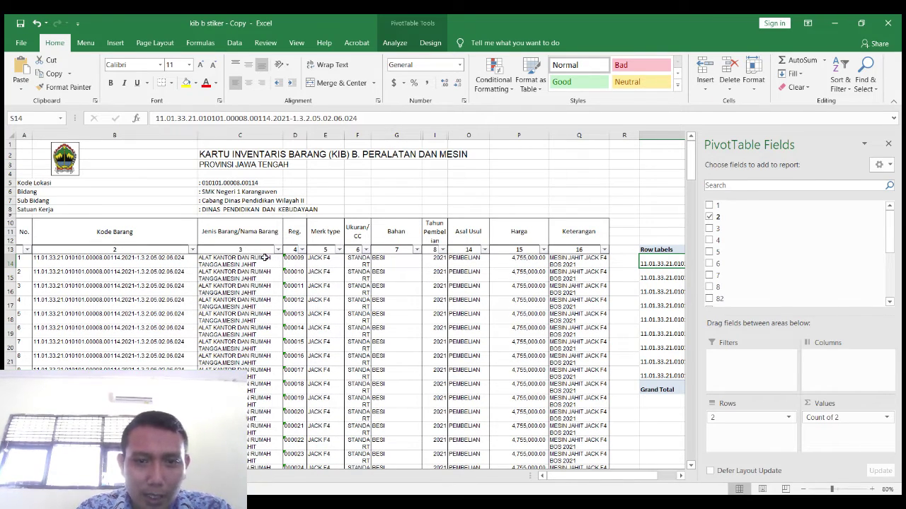
{"action": "key", "text": "ctrl+Page_Down"}
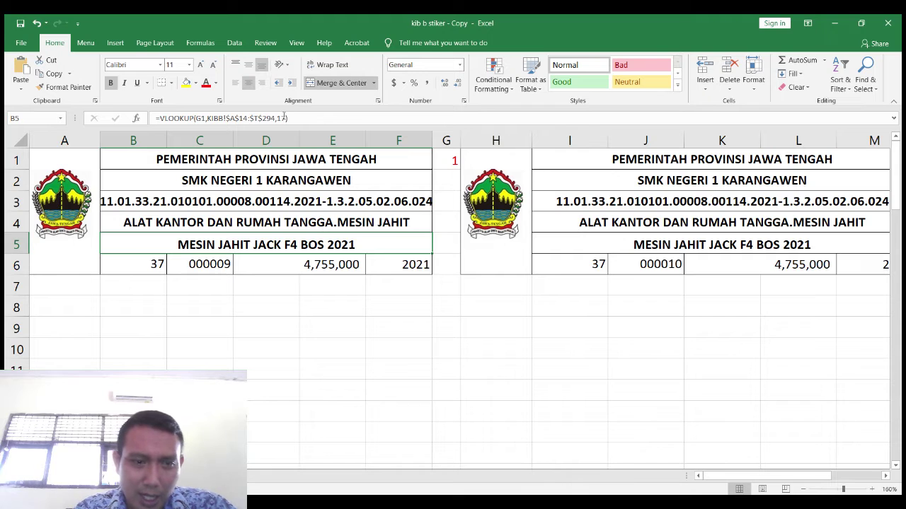
{"action": "key", "text": "ctrl+Page_Up"}
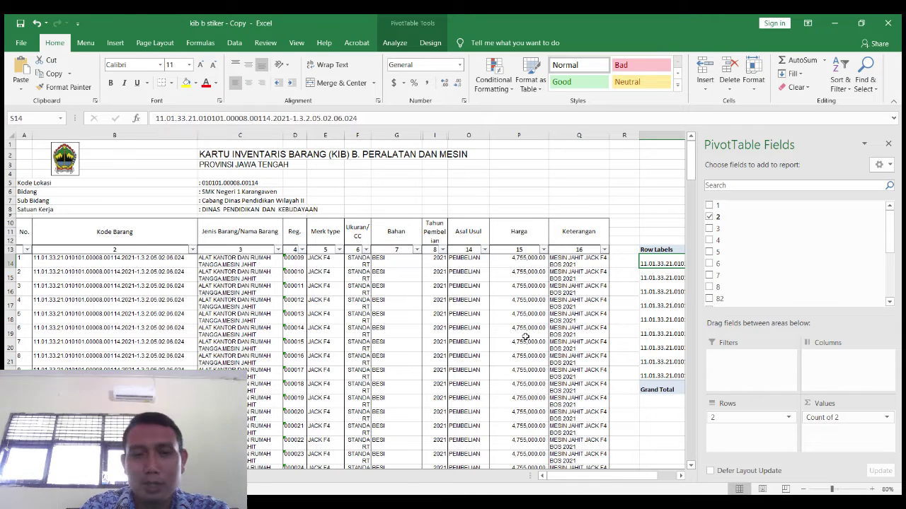
{"action": "key", "text": "ctrl+Page_Up"}
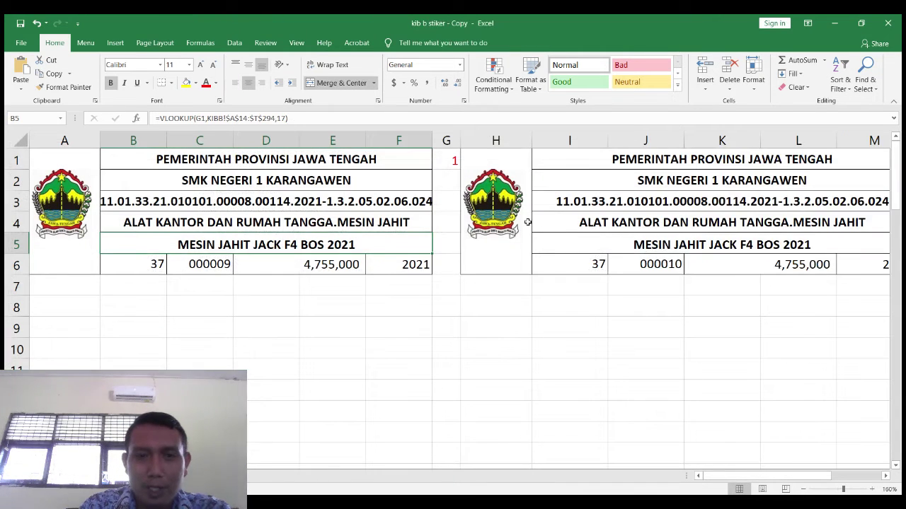
{"action": "left_click", "coordinate": [143, 268]}
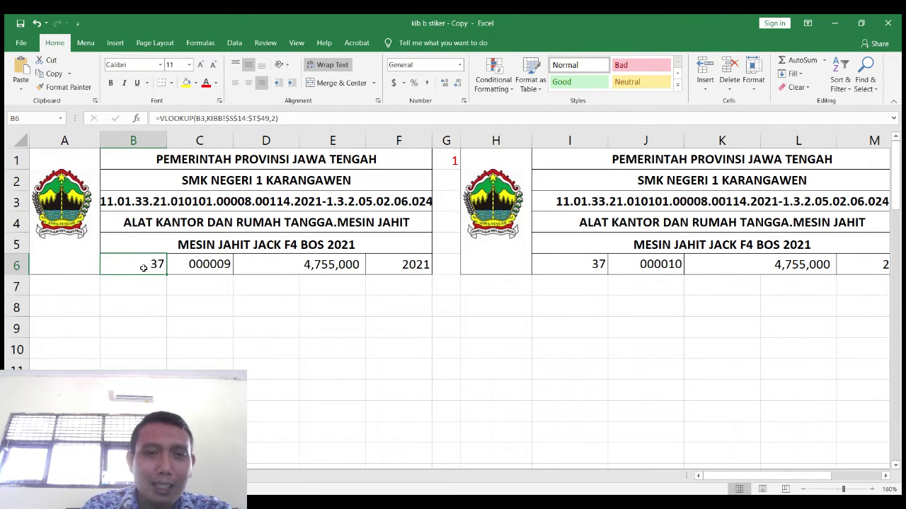
{"action": "left_click", "coordinate": [317, 248]}
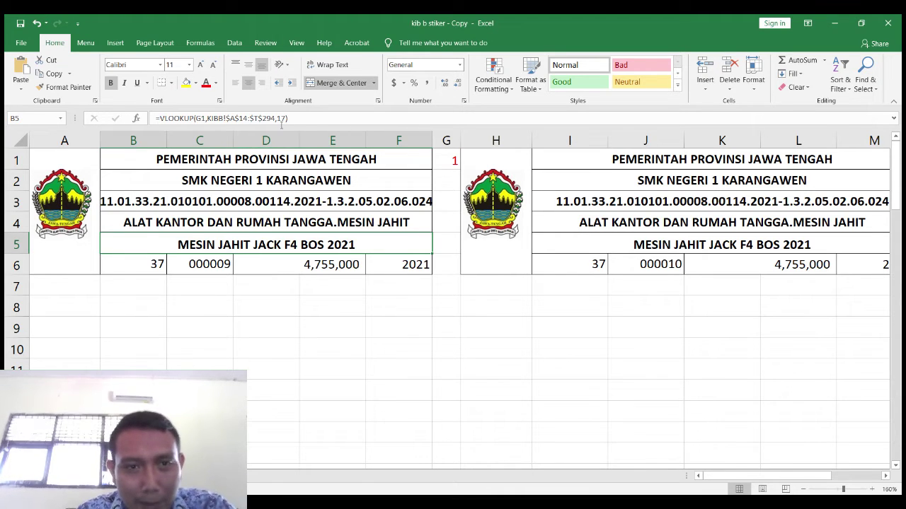
{"action": "key", "text": "F2"}
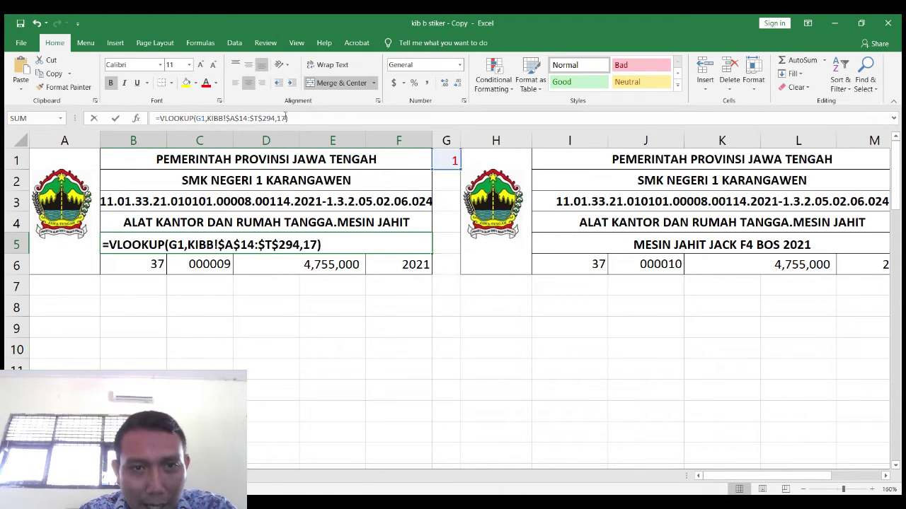
{"action": "double_click", "coordinate": [281, 118]}
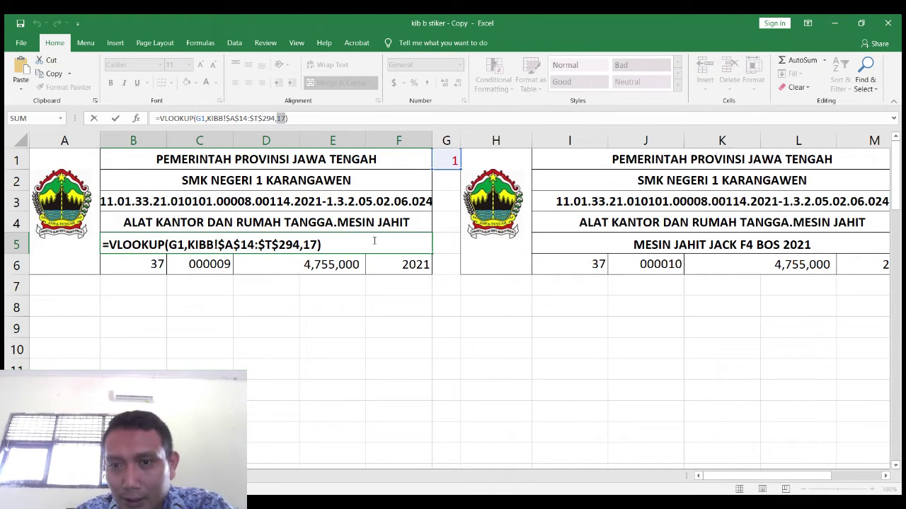
{"action": "key", "text": "Escape"}
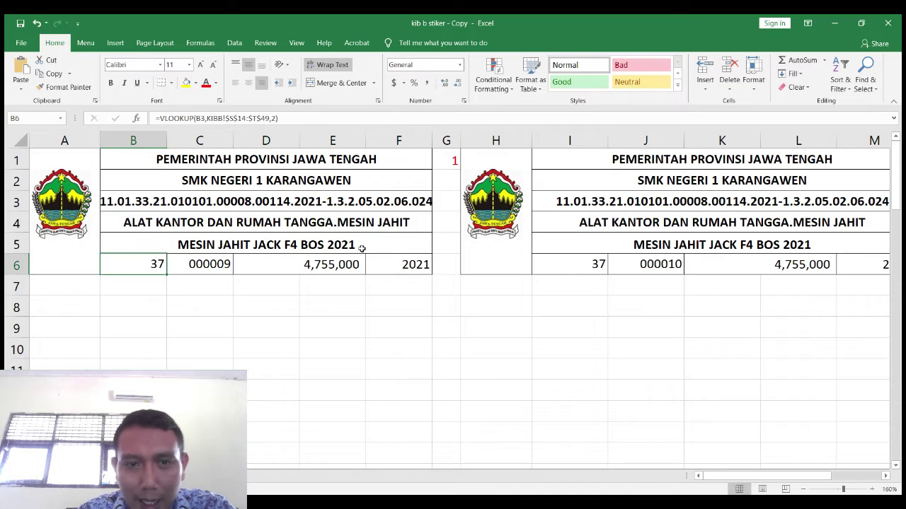
- Review the VLOOKUP formulas in B4 and B3 against the source columns on the KIBB sheet
{"action": "left_click", "coordinate": [355, 222]}
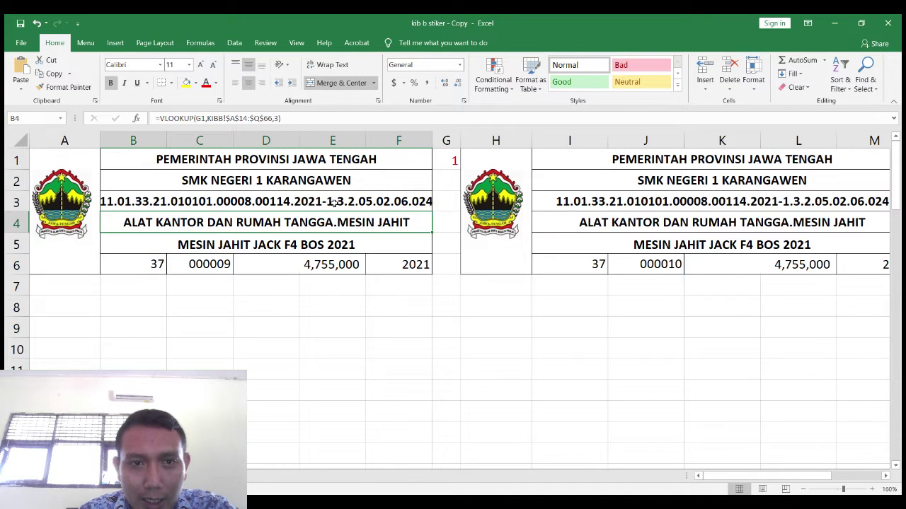
{"action": "left_click", "coordinate": [276, 118]}
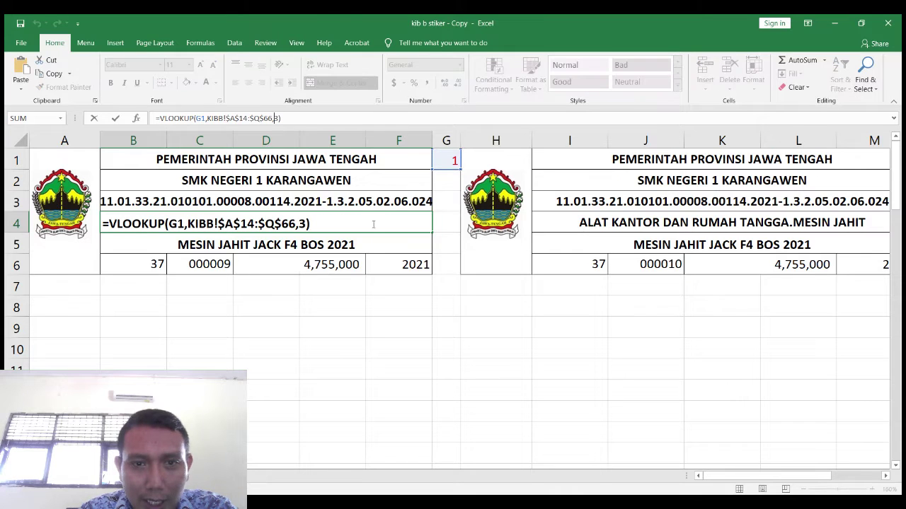
{"action": "key", "text": "Return"}
{"action": "key", "text": "Up"}
{"action": "key", "text": "Up"}
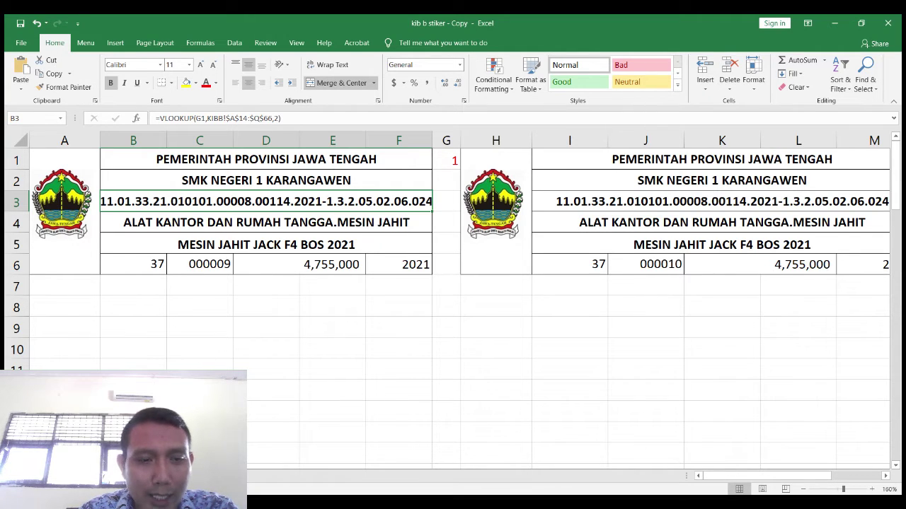
{"action": "left_click", "coordinate": [85, 477]}
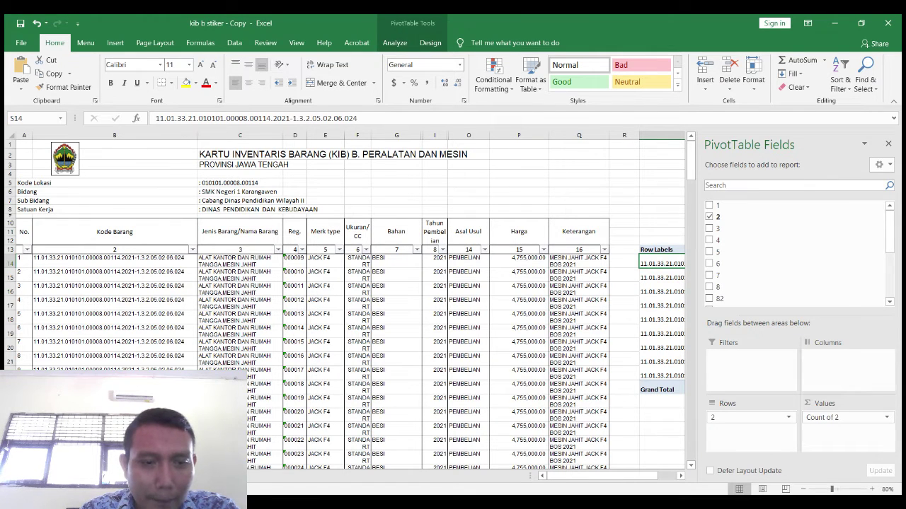
{"action": "left_click", "coordinate": [127, 476]}
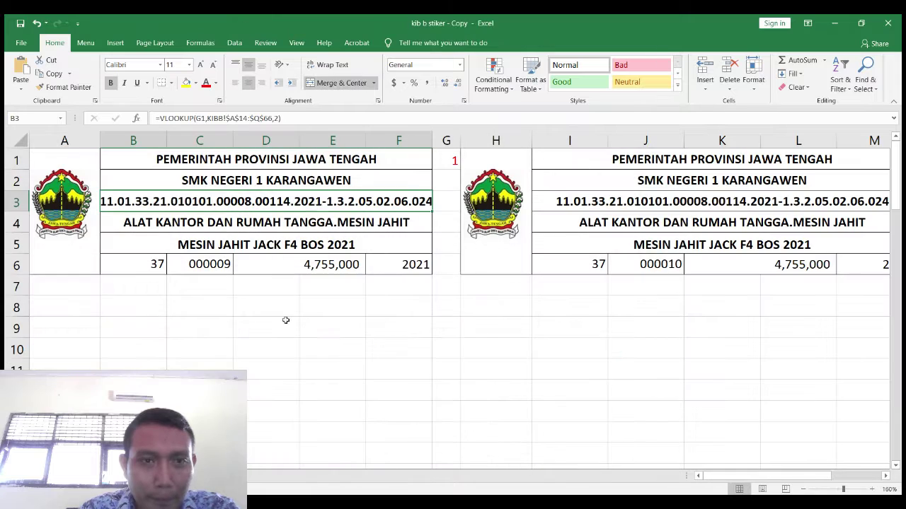
- Examine the lookup ranges and column indexes of the formulas in C6, D6 and F6 of the first label
{"action": "left_click", "coordinate": [344, 266]}
{"action": "left_click", "coordinate": [422, 266]}
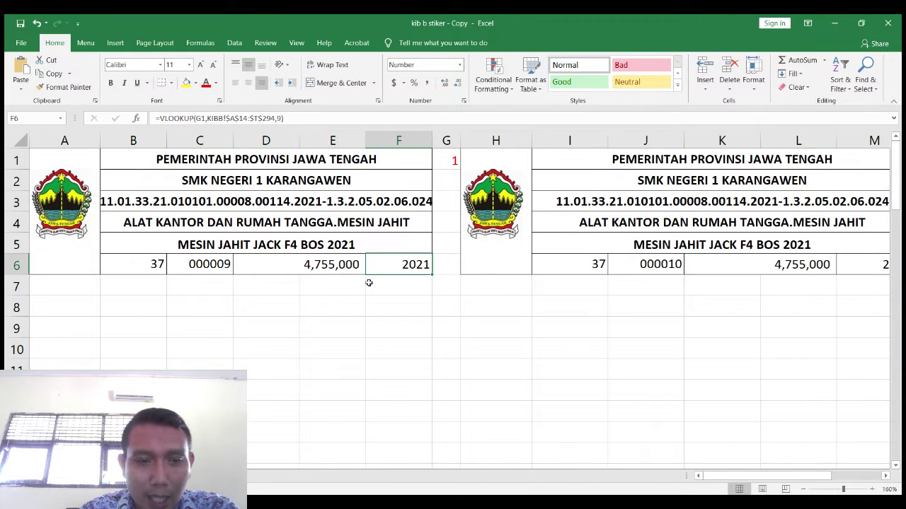
{"action": "left_click", "coordinate": [327, 262]}
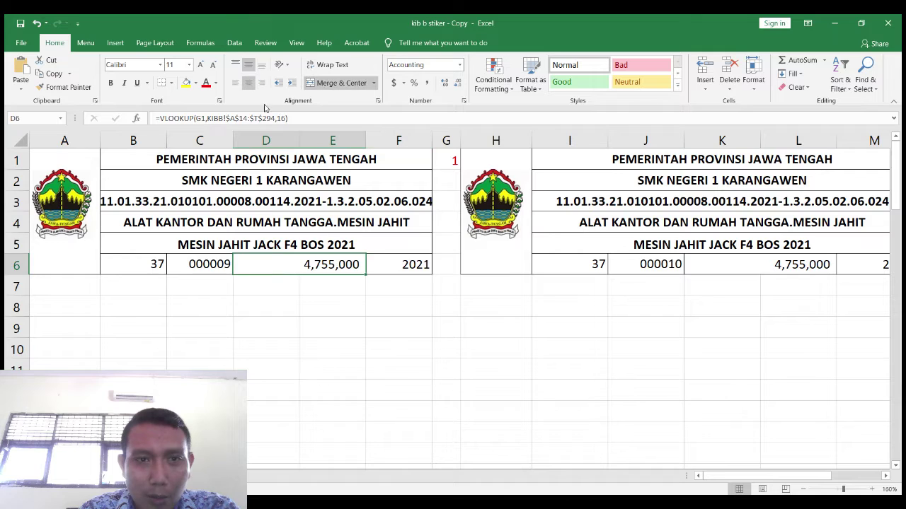
{"action": "left_click", "coordinate": [404, 264]}
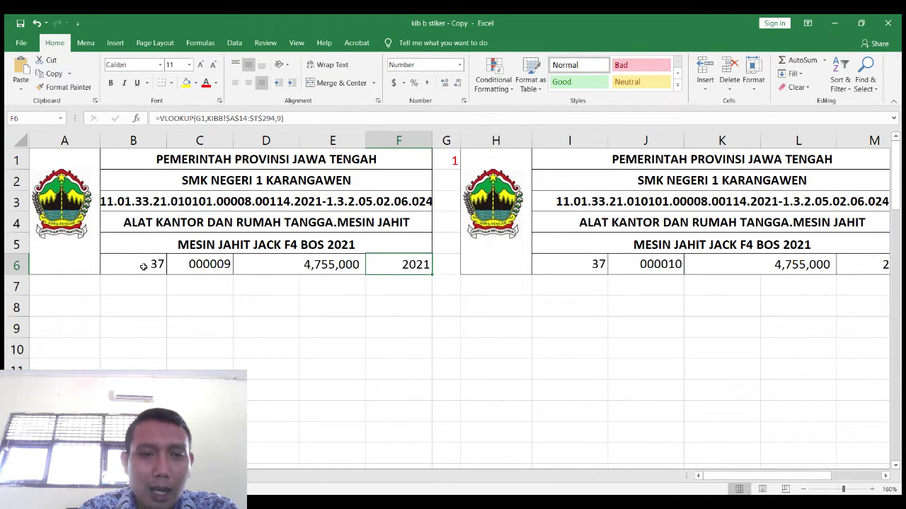
{"action": "left_click", "coordinate": [211, 266]}
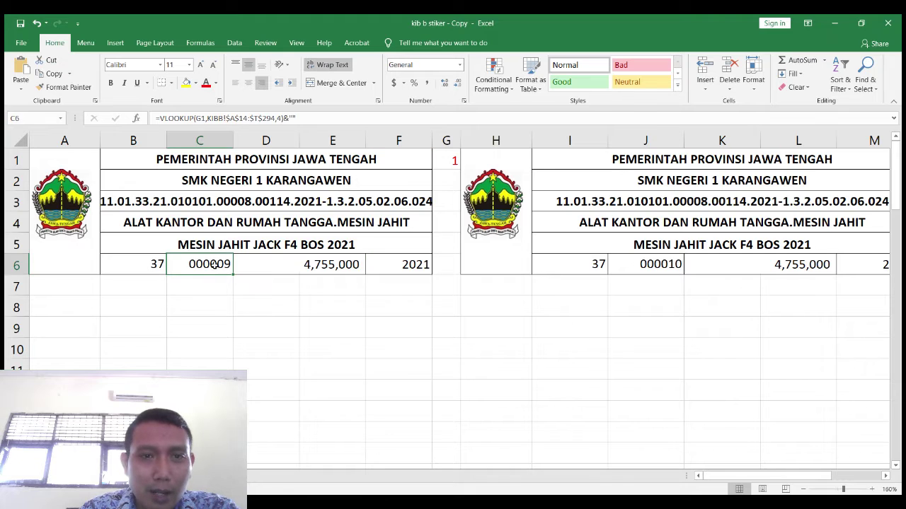
{"action": "left_click", "coordinate": [391, 269]}
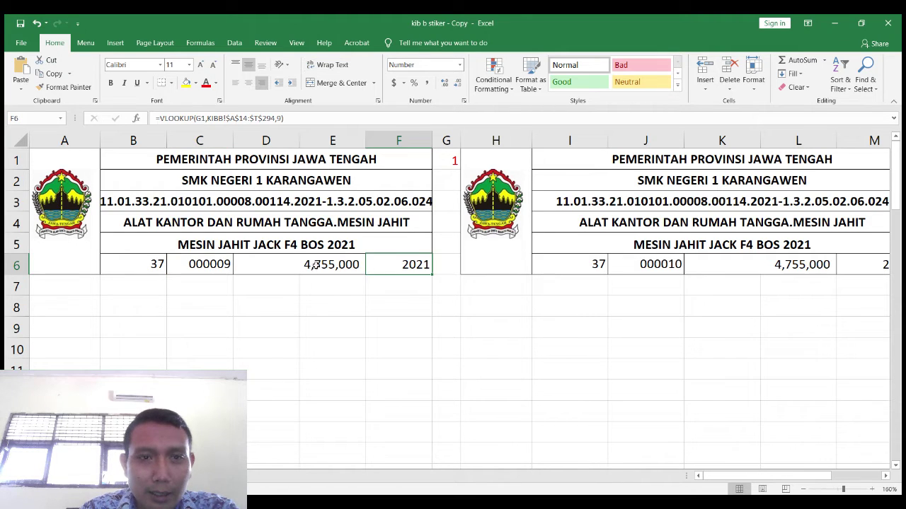
{"action": "left_click", "coordinate": [321, 263]}
{"action": "left_click", "coordinate": [212, 265]}
{"action": "left_click", "coordinate": [307, 264]}
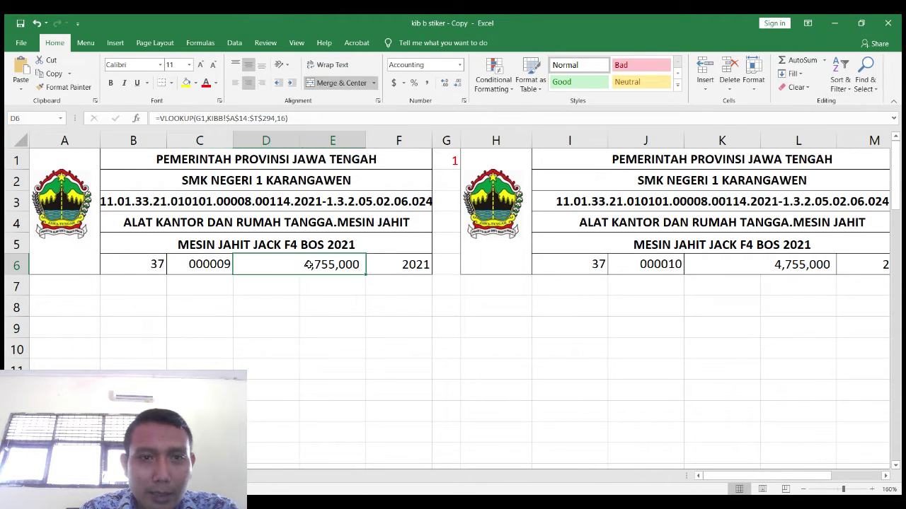
{"action": "left_click", "coordinate": [213, 265]}
{"action": "left_click", "coordinate": [288, 268]}
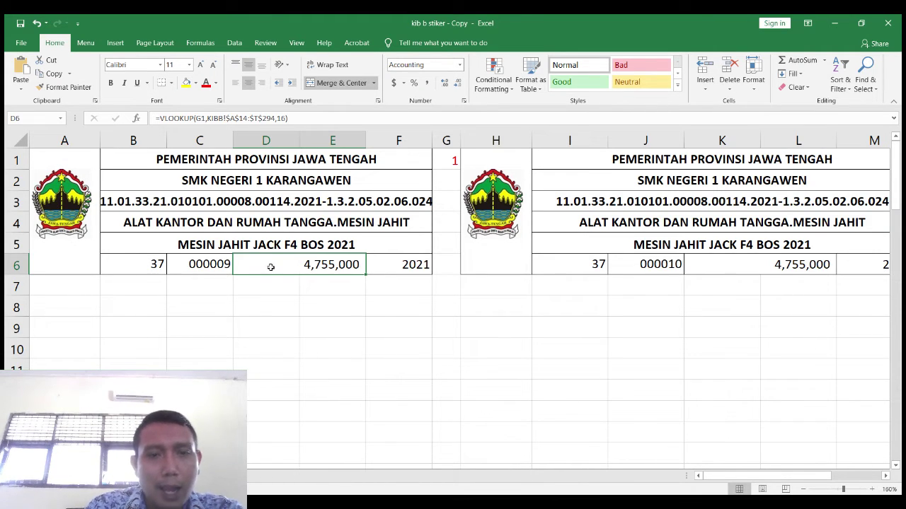
- Remove the trailing &"" from C6's VLOOKUP formula and commit it
{"action": "left_click", "coordinate": [210, 265]}
{"action": "left_click", "coordinate": [316, 118]}
{"action": "key", "text": "BackSpace"}
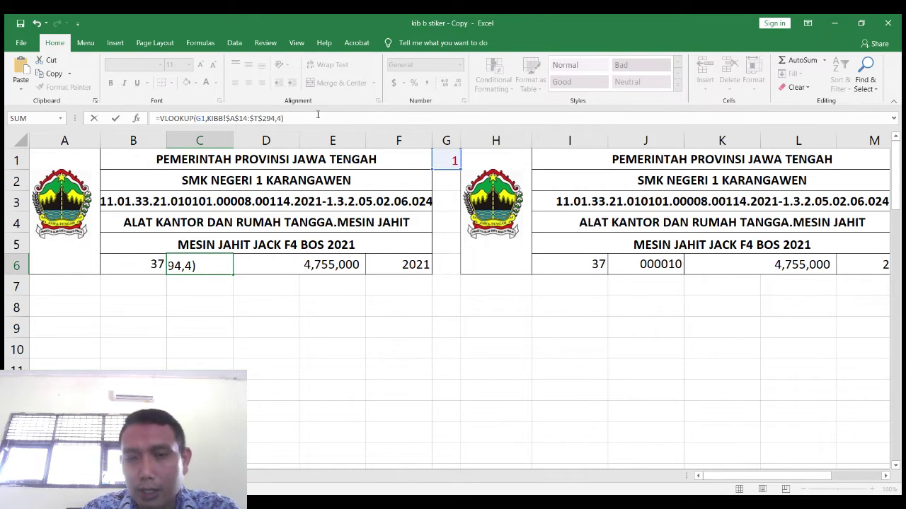
{"action": "key", "text": "Return"}
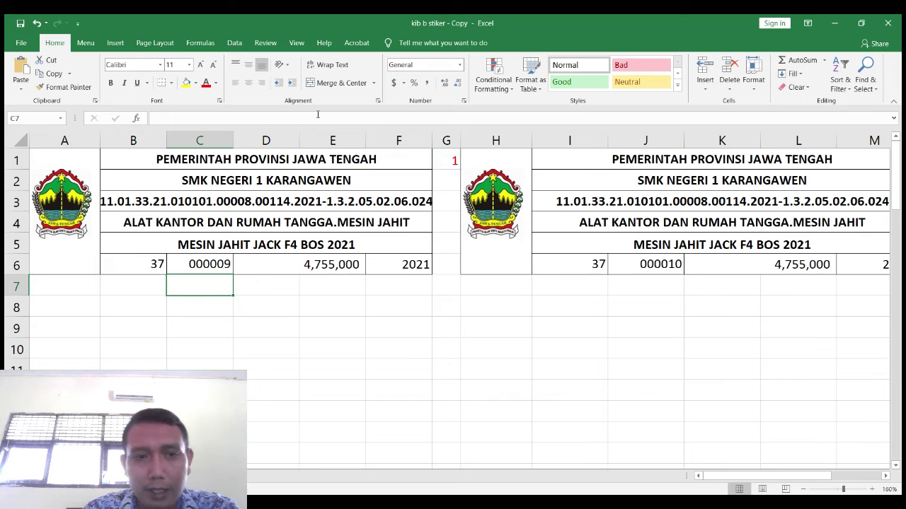
- Inspect B6's VLOOKUP formula and the PivotTable in columns S and T of the KIBB sheet that it draws from
{"action": "left_click", "coordinate": [153, 264]}
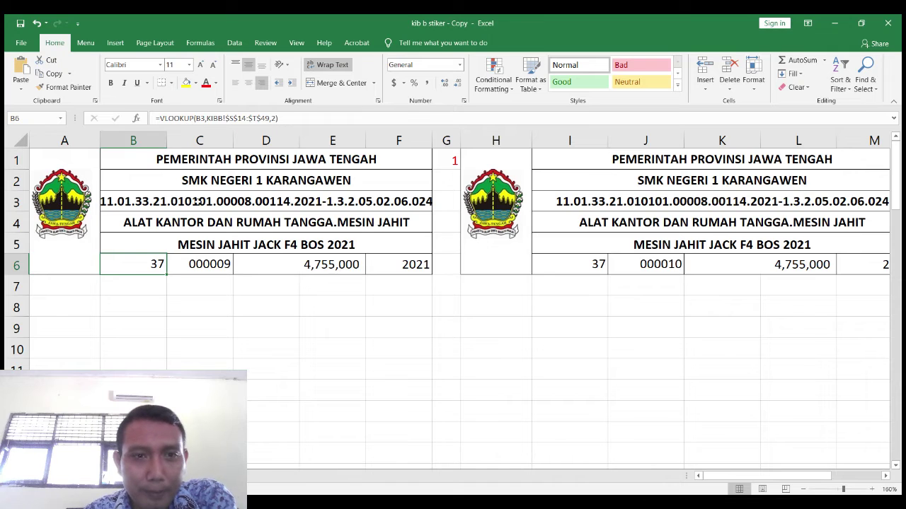
{"action": "left_click", "coordinate": [200, 117]}
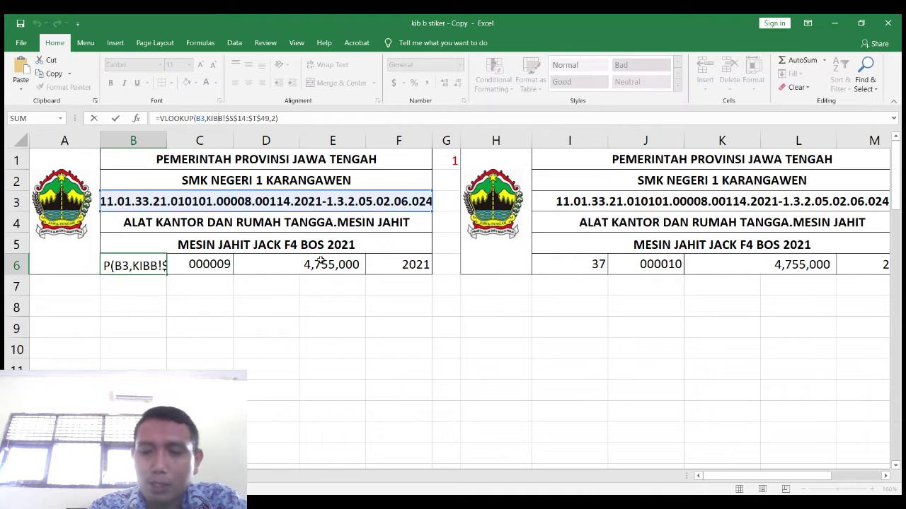
{"action": "key", "text": "Return"}
{"action": "left_click", "coordinate": [78, 476]}
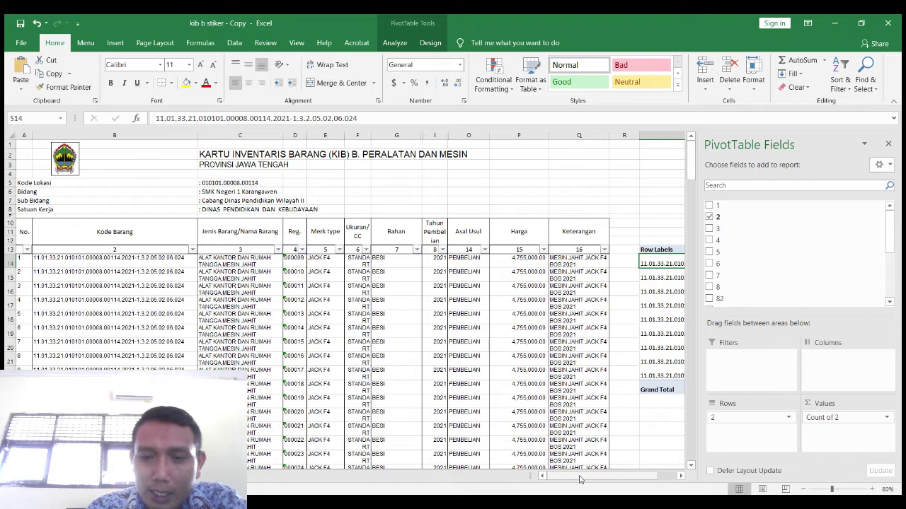
{"action": "left_click_drag", "start_coordinate": [602, 476], "coordinate": [620, 477]}
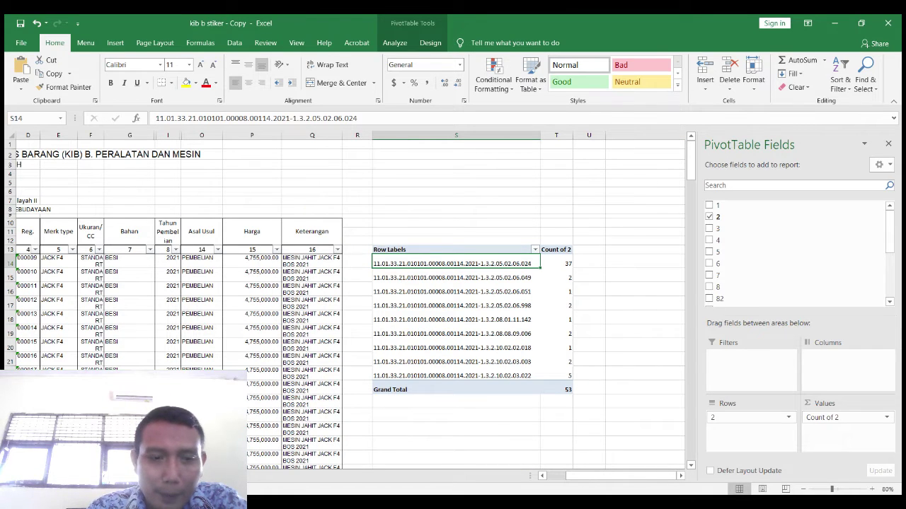
{"action": "left_click", "coordinate": [120, 476]}
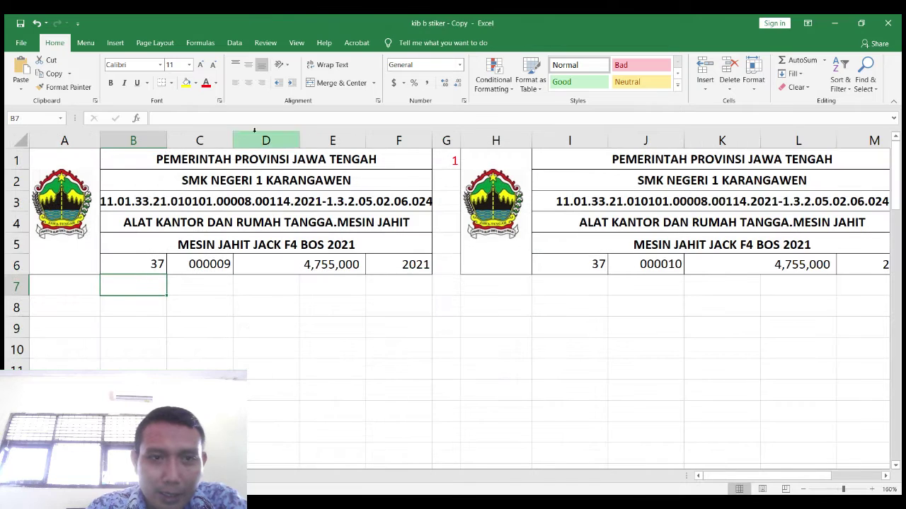
- Compare B6's lookup range KIBB!$S$14:$T$49 with the code and count columns of the PivotTable on the KIBB sheet
{"action": "key", "text": "Up"}
{"action": "left_click", "coordinate": [238, 118]}
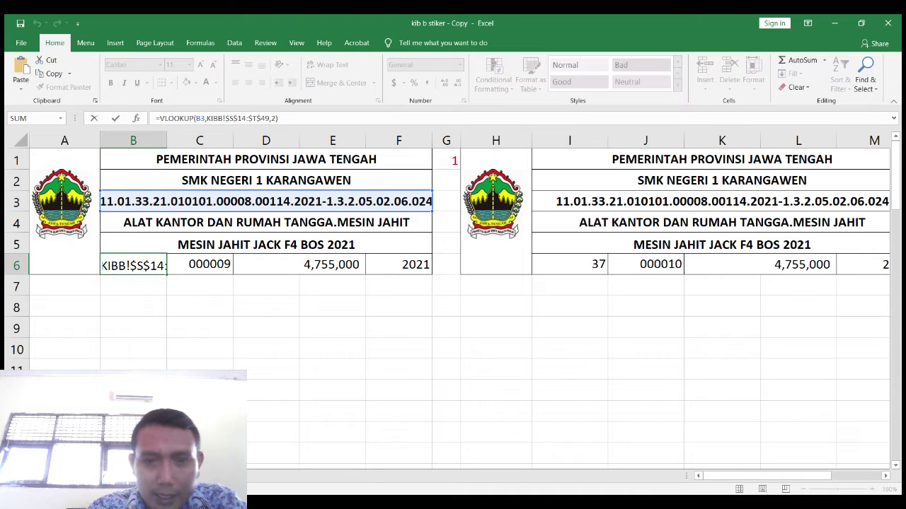
{"action": "key", "text": "Return"}
{"action": "left_click", "coordinate": [106, 476]}
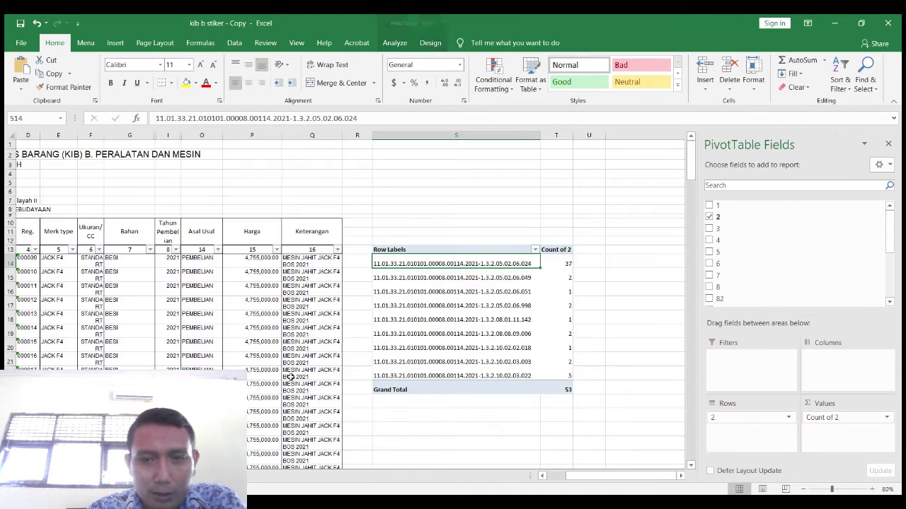
{"action": "left_click_drag", "start_coordinate": [387, 249], "coordinate": [568, 396]}
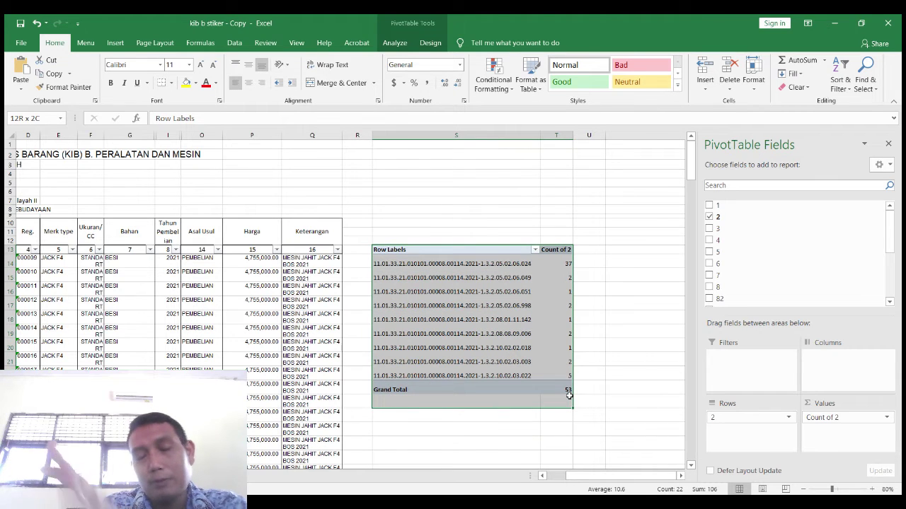
{"action": "left_click_drag", "start_coordinate": [569, 396], "coordinate": [568, 374]}
{"action": "left_click", "coordinate": [638, 343]}
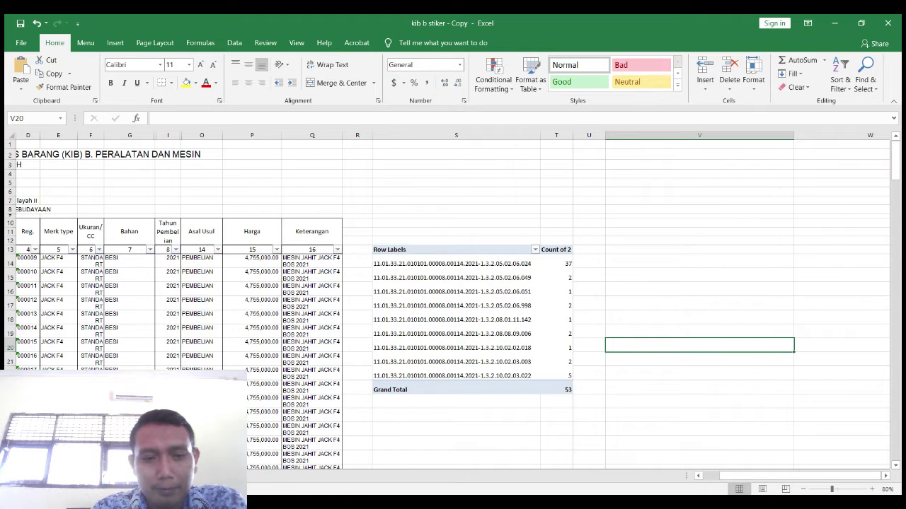
{"action": "left_click", "coordinate": [180, 476]}
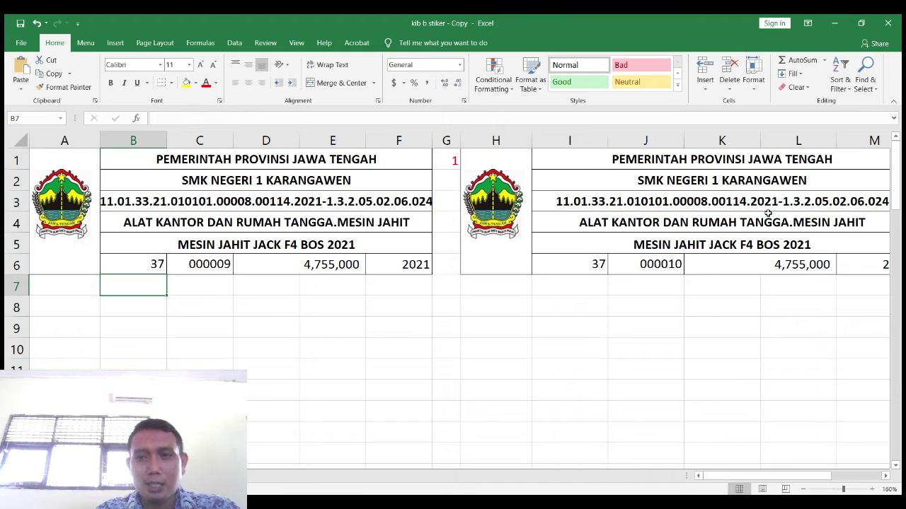
- Duplicate label rows 1 to 7 starting at row 8 and clear the contents of N6:R10 beside the copied labels
{"action": "left_click_drag", "start_coordinate": [725, 479], "coordinate": [755, 478]}
{"action": "scroll", "coordinate": [563, 332], "scroll_direction": "down", "scroll_amount": 3}
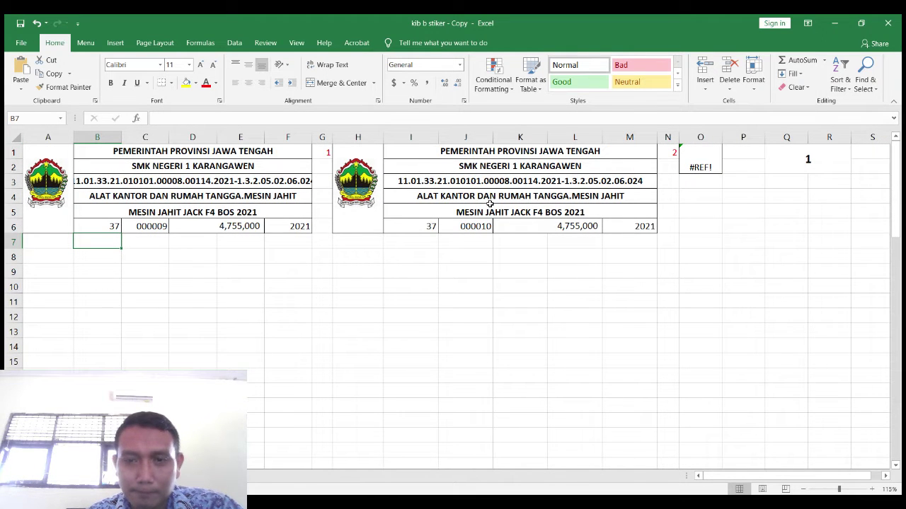
{"action": "left_click", "coordinate": [591, 246]}
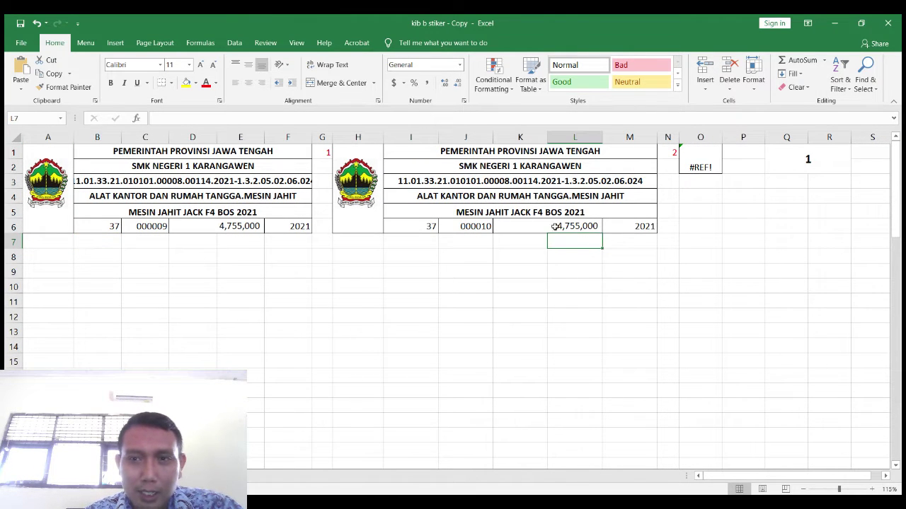
{"action": "left_click_drag", "start_coordinate": [14, 153], "coordinate": [15, 227]}
{"action": "left_click", "coordinate": [742, 254]}
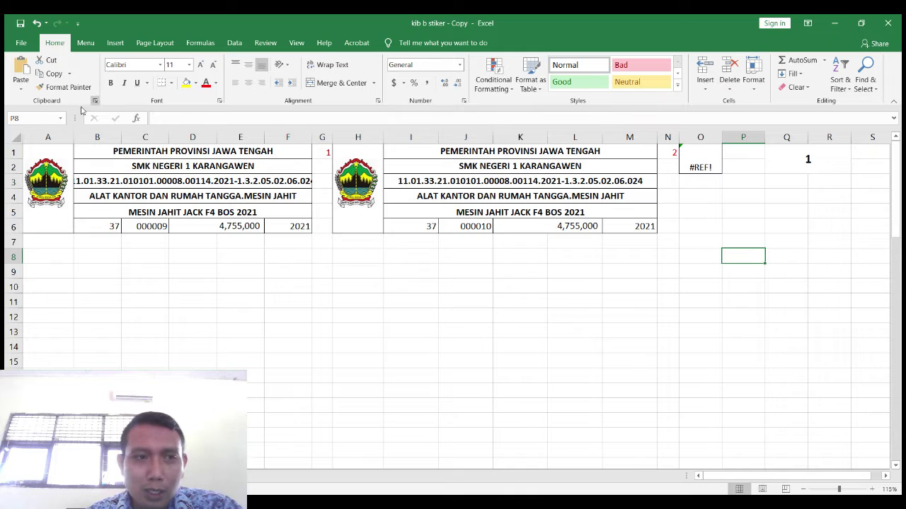
{"action": "left_click_drag", "start_coordinate": [10, 152], "coordinate": [8, 227]}
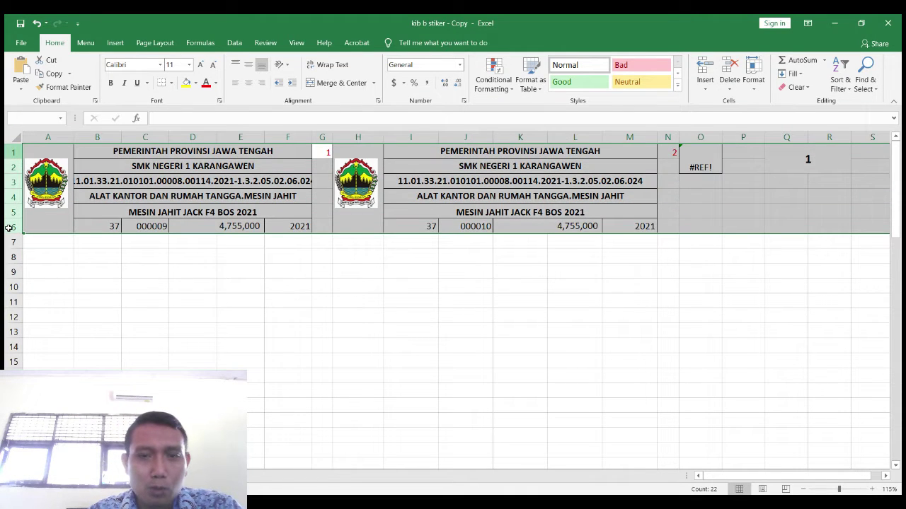
{"action": "left_click_drag", "start_coordinate": [9, 228], "coordinate": [8, 239]}
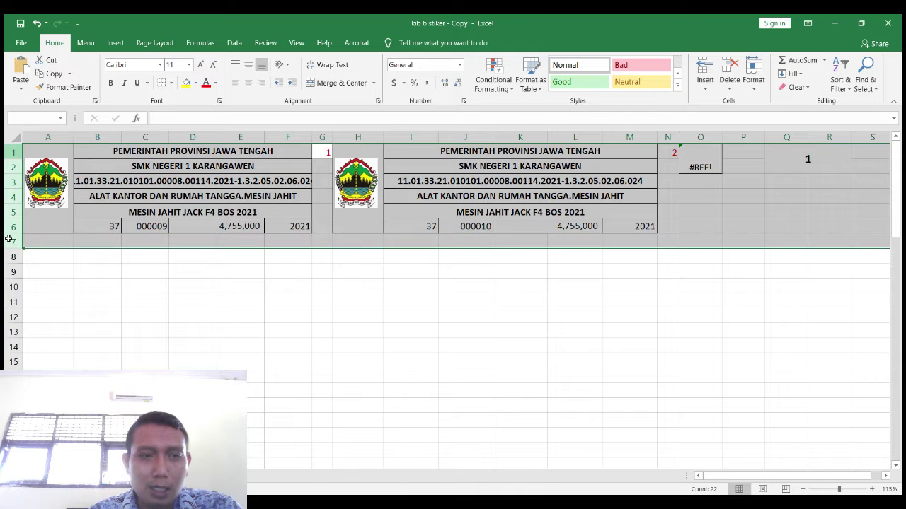
{"action": "key", "text": "ctrl+c"}
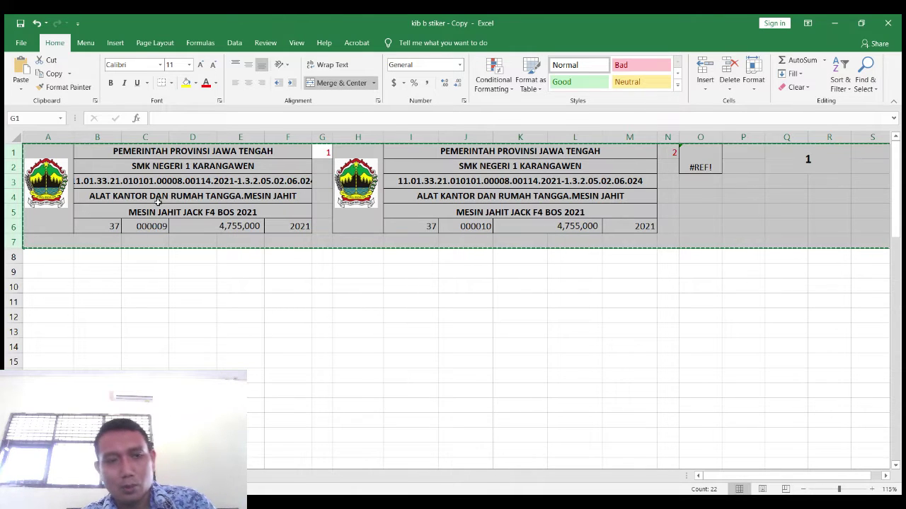
{"action": "left_click", "coordinate": [13, 256]}
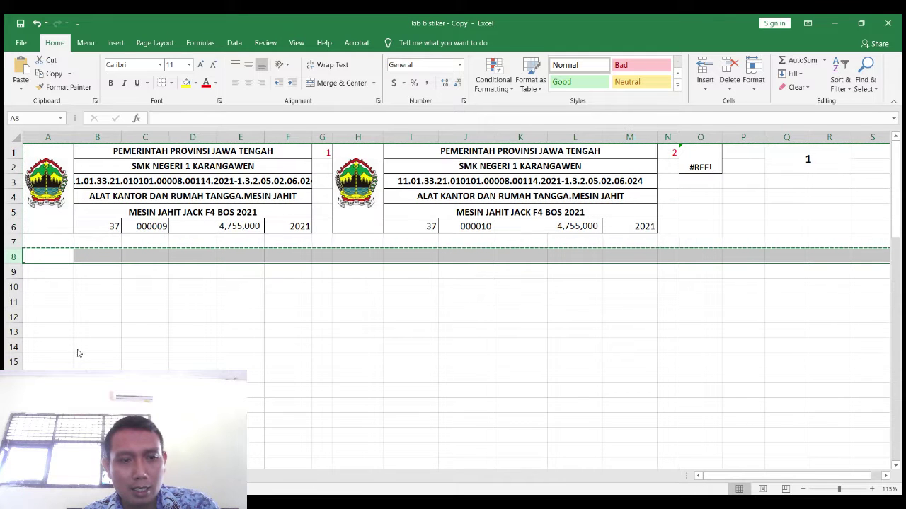
{"action": "key", "text": "ctrl+v"}
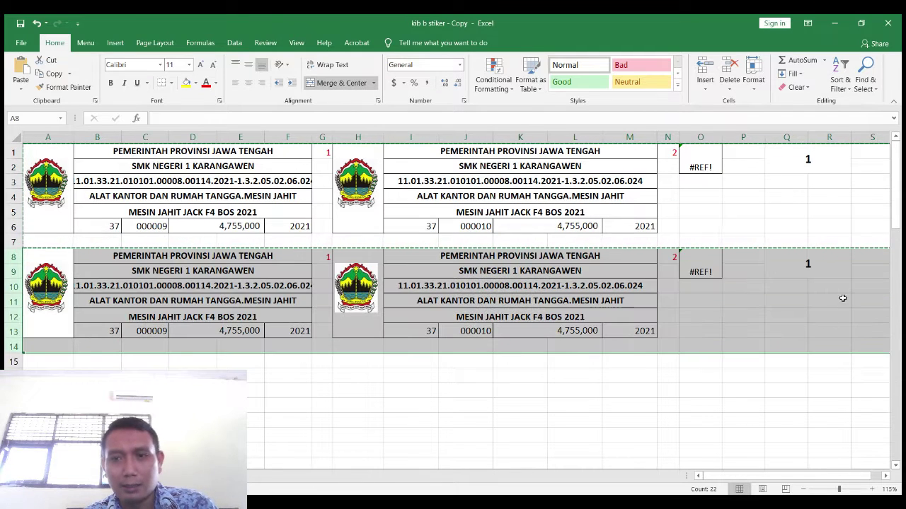
{"action": "left_click_drag", "start_coordinate": [668, 225], "coordinate": [839, 287]}
{"action": "key", "text": "Delete"}
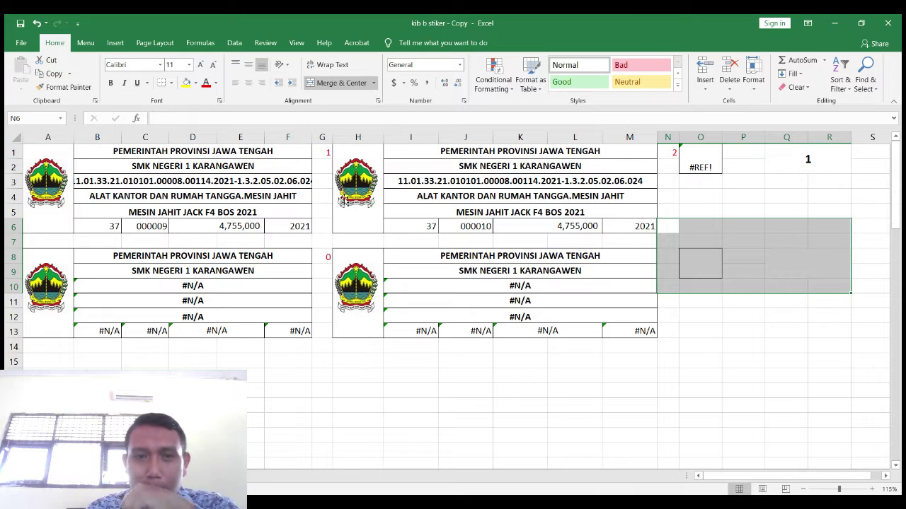
- Set the index in G8 of the lower-row label to the formula =N1+1 so it continues from the label above
{"action": "left_click", "coordinate": [327, 153]}
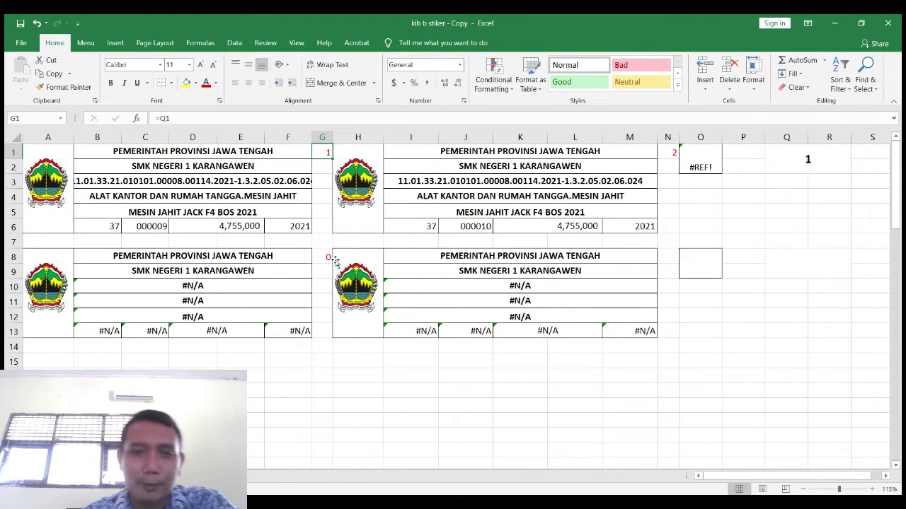
{"action": "left_click", "coordinate": [326, 257]}
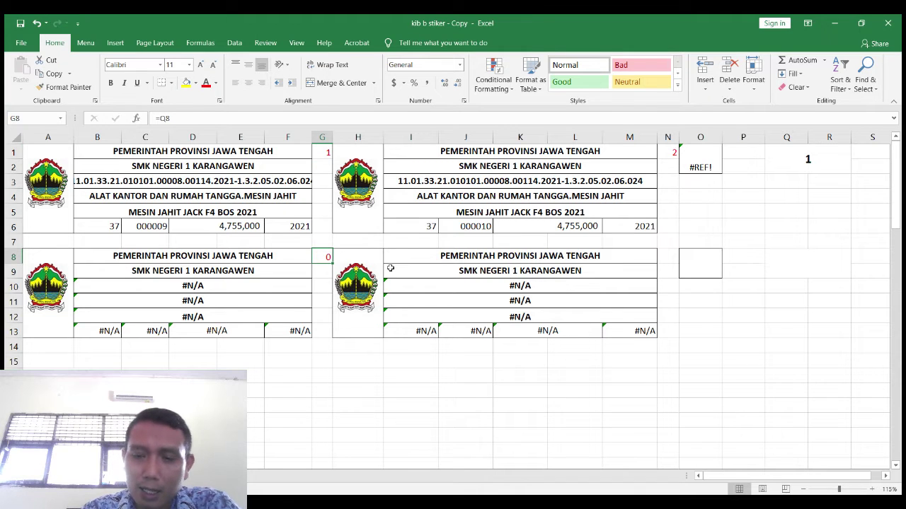
{"action": "type", "text": "="}
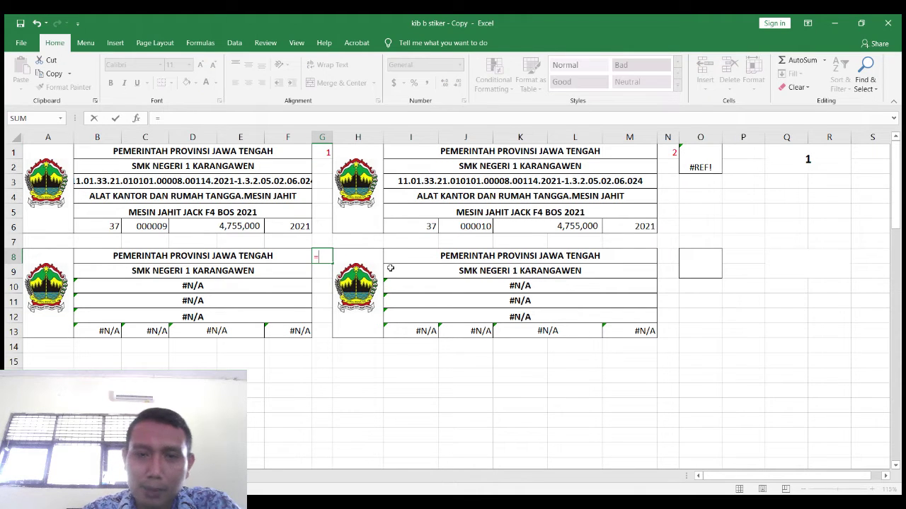
{"action": "left_click", "coordinate": [672, 154]}
{"action": "type", "text": "+1"}
{"action": "key", "text": "Return"}
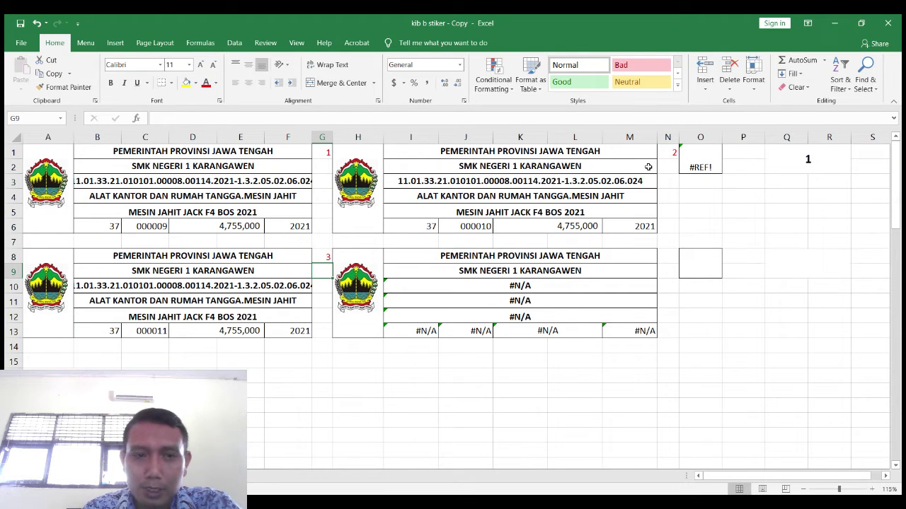
- Set the index in N8 of the second label in that row to the formula =G8+1
{"action": "left_click", "coordinate": [670, 255]}
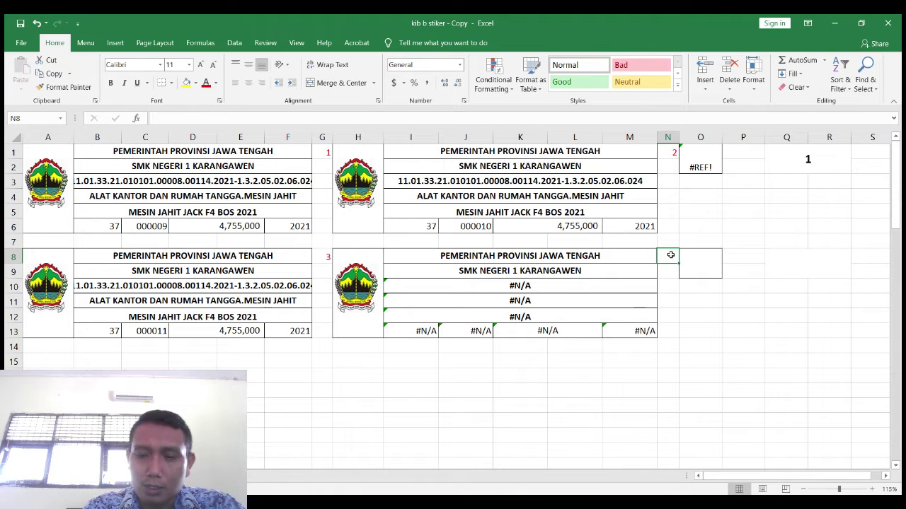
{"action": "type", "text": "="}
{"action": "left_click", "coordinate": [327, 258]}
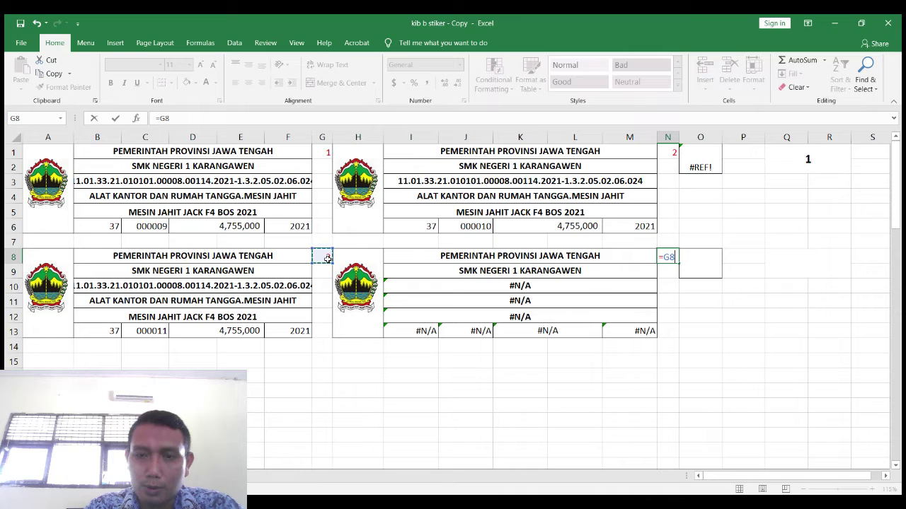
{"action": "key", "text": "Return"}
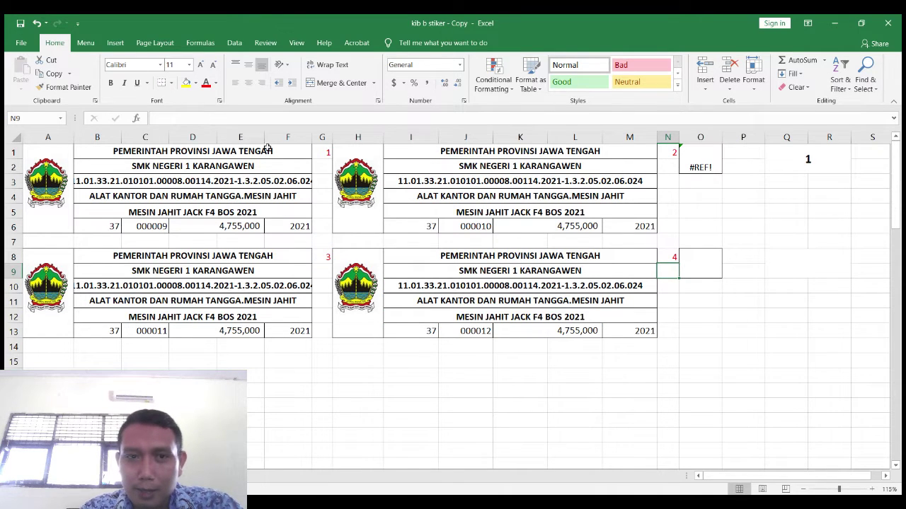
- Set the starting label number in merged cell Q1, which G1 refers to, to 5
{"action": "left_click", "coordinate": [324, 151]}
{"action": "left_click", "coordinate": [784, 158]}
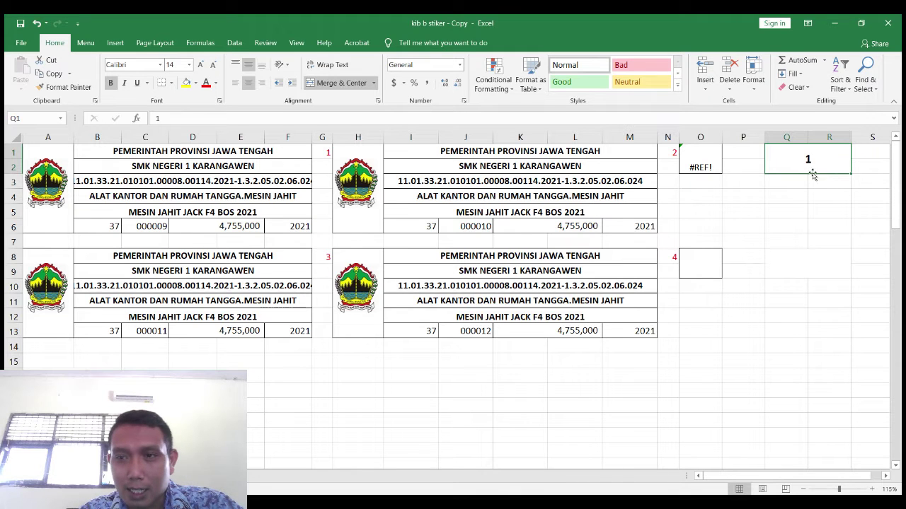
{"action": "type", "text": "5"}
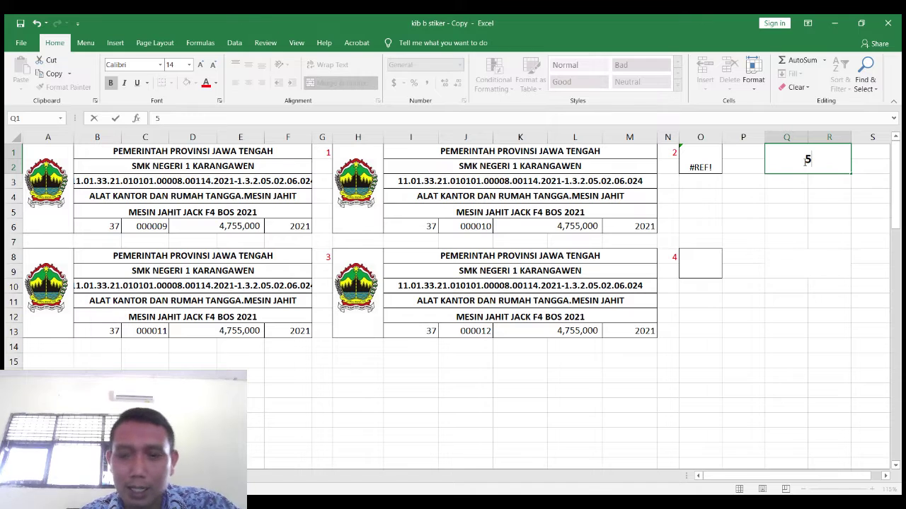
{"action": "key", "text": "Return"}
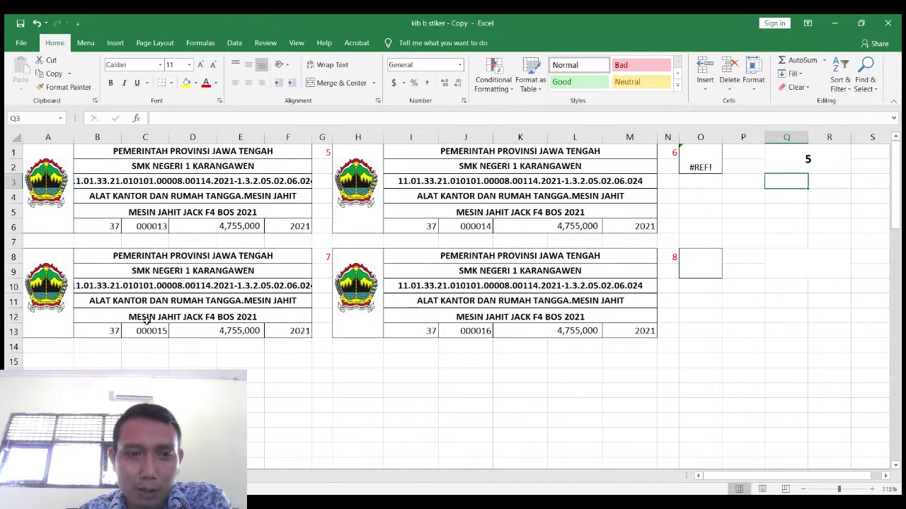
- Copy rows 7 to 13 and paste them at row 14 as a third row of labels
{"action": "left_click_drag", "start_coordinate": [12, 241], "coordinate": [35, 327]}
{"action": "key", "text": "ctrl+c"}
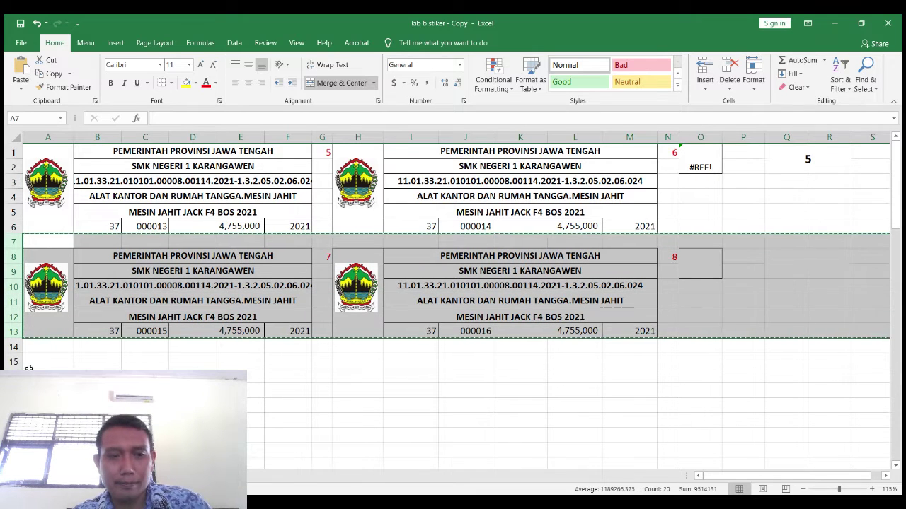
{"action": "left_click", "coordinate": [13, 347]}
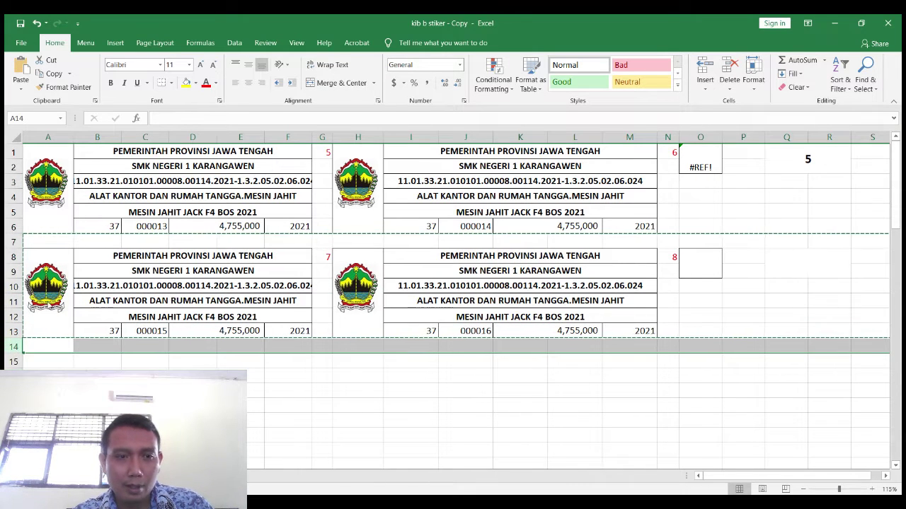
{"action": "key", "text": "ctrl+v"}
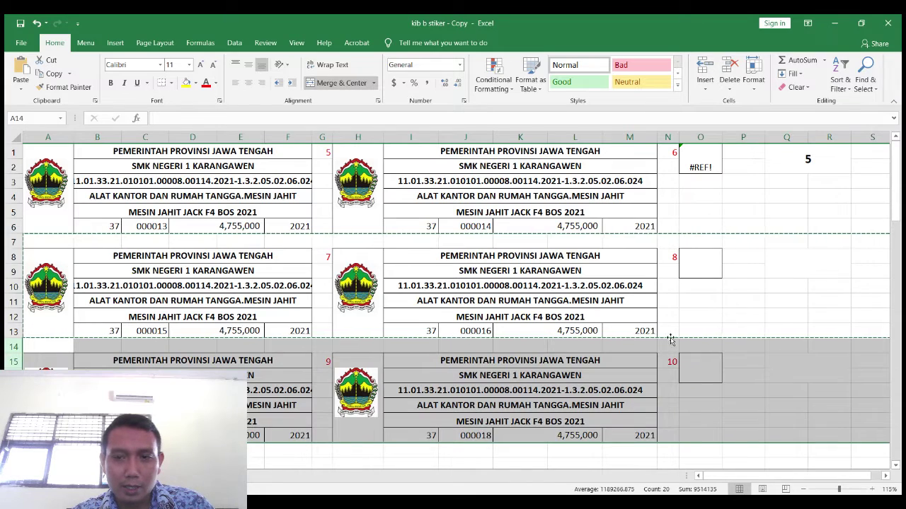
{"action": "left_click", "coordinate": [743, 330]}
- Copy the two label rows in rows 7 to 20 and paste them starting at row 21
{"action": "scroll", "coordinate": [750, 326], "scroll_direction": "down", "scroll_amount": 1}
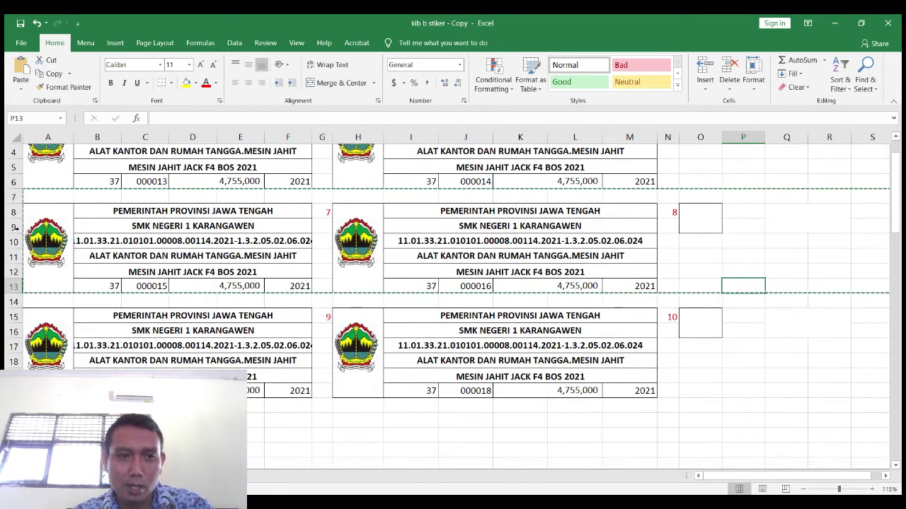
{"action": "left_click_drag", "start_coordinate": [13, 196], "coordinate": [23, 391]}
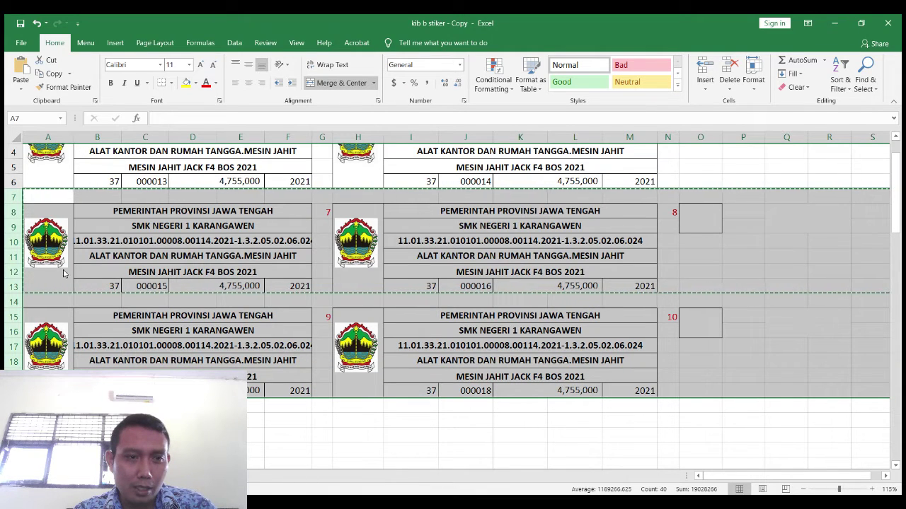
{"action": "key", "text": "ctrl+c"}
{"action": "left_click", "coordinate": [12, 405]}
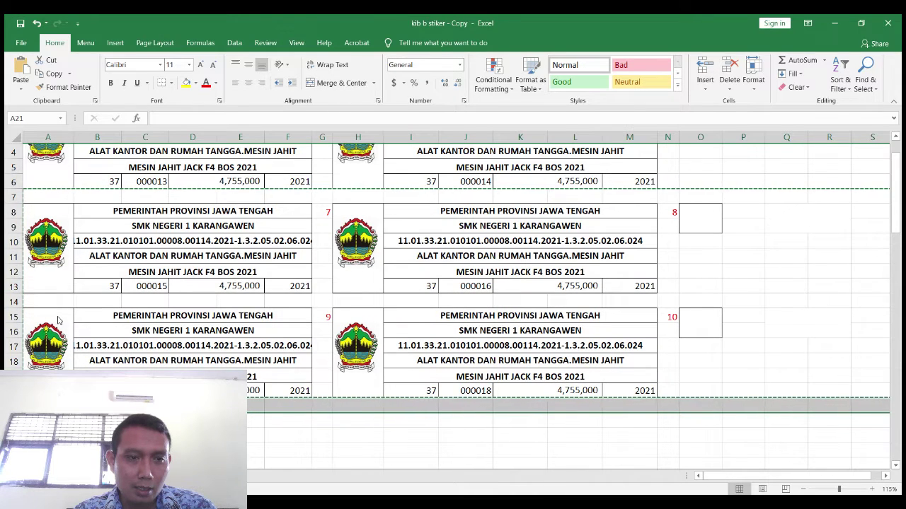
{"action": "key", "text": "ctrl+v"}
{"action": "scroll", "coordinate": [647, 298], "scroll_direction": "down", "scroll_amount": 2}
{"action": "scroll", "coordinate": [647, 297], "scroll_direction": "down", "scroll_amount": 5}
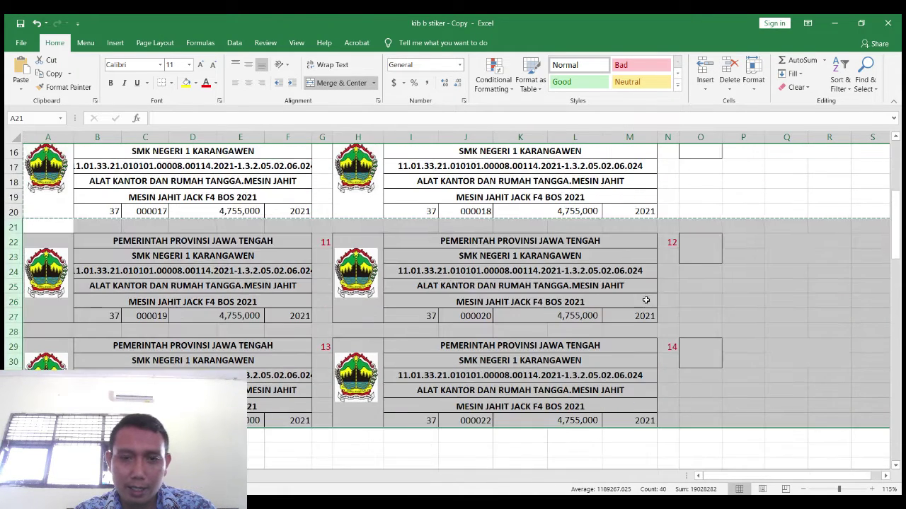
- Copy the four label rows in rows 7 to 34 and paste them starting at row 35
{"action": "scroll", "coordinate": [592, 305], "scroll_direction": "up", "scroll_amount": 7}
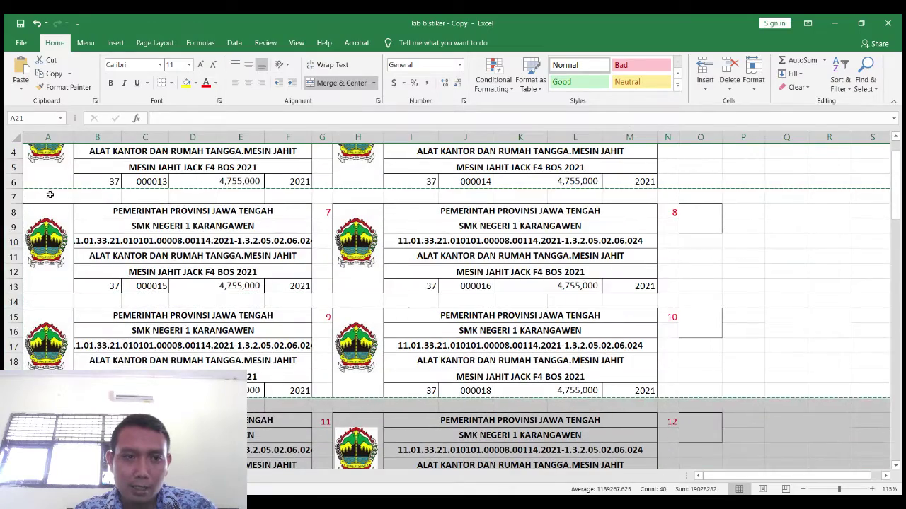
{"action": "left_click_drag", "start_coordinate": [13, 197], "coordinate": [28, 342]}
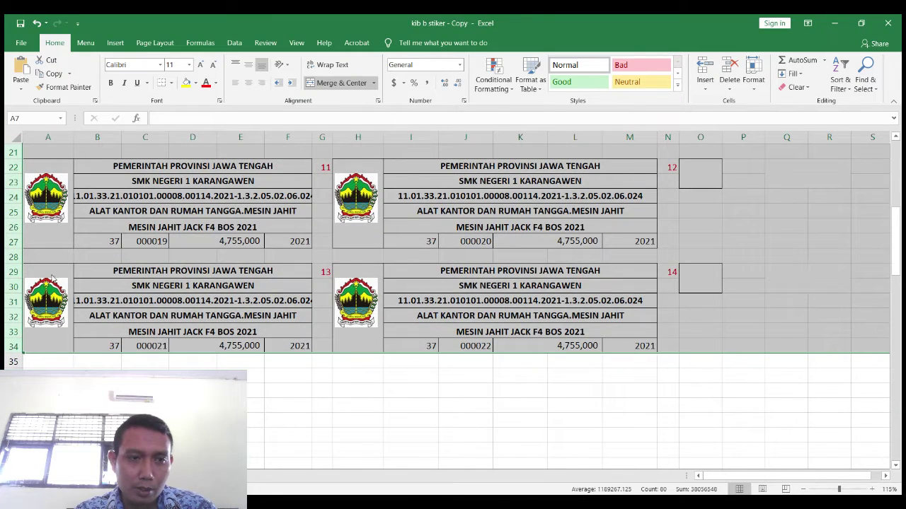
{"action": "scroll", "coordinate": [41, 202], "scroll_direction": "up", "scroll_amount": 3}
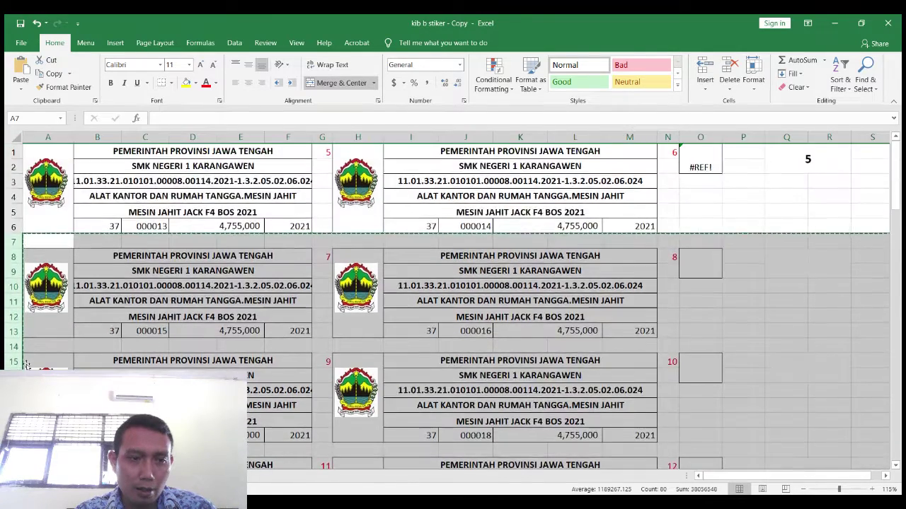
{"action": "scroll", "coordinate": [24, 347], "scroll_direction": "down", "scroll_amount": 3}
{"action": "key", "text": "ctrl+c"}
{"action": "left_click", "coordinate": [17, 347]}
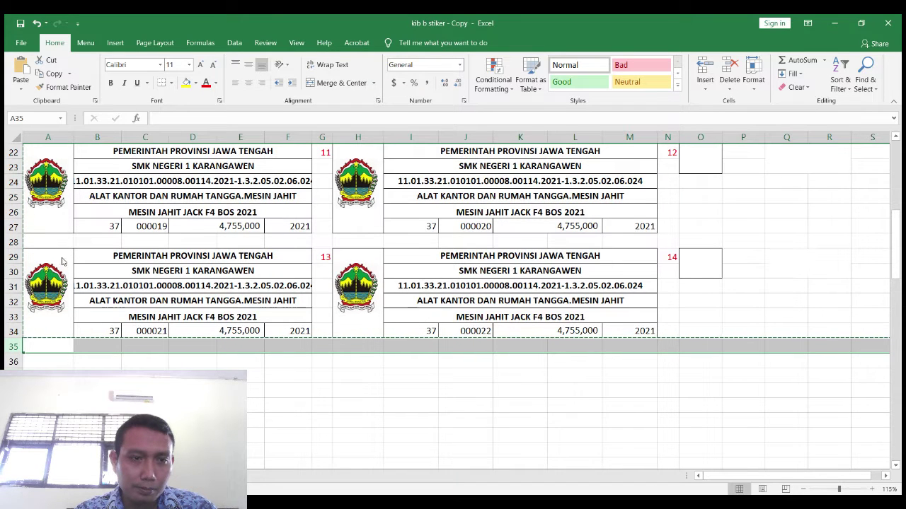
{"action": "key", "text": "ctrl+v"}
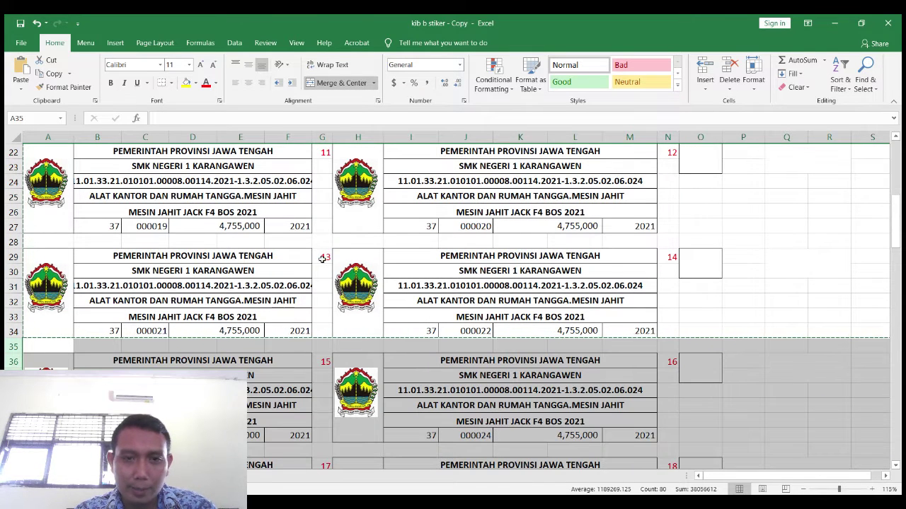
{"action": "left_click", "coordinate": [321, 258]}
{"action": "left_click", "coordinate": [667, 271]}
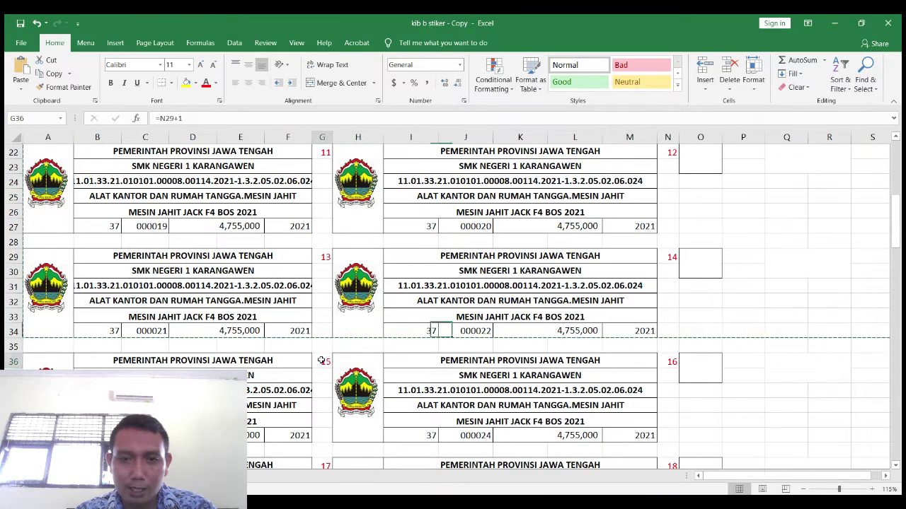
{"action": "left_click", "coordinate": [681, 365]}
- Remove the last row of labels, starting at row 56, including its borders and logos
{"action": "scroll", "coordinate": [390, 342], "scroll_direction": "down", "scroll_amount": 4}
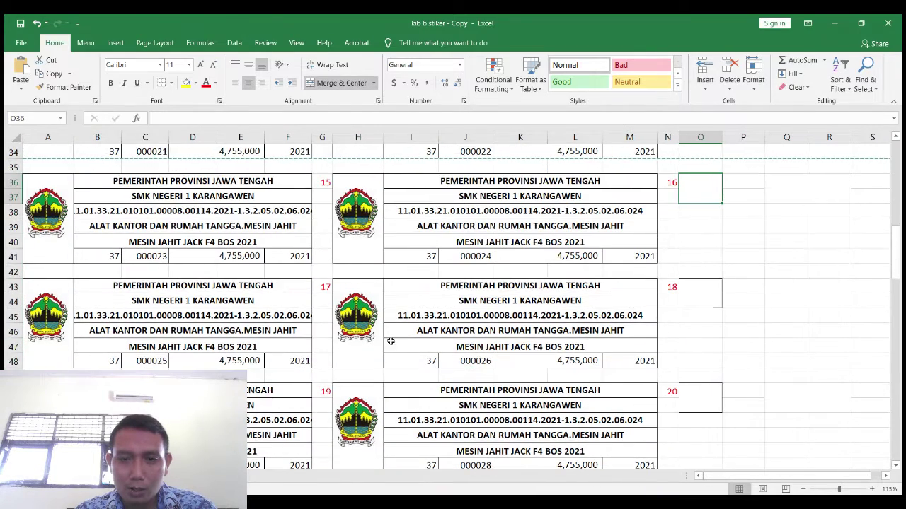
{"action": "scroll", "coordinate": [573, 422], "scroll_direction": "down", "scroll_amount": 4}
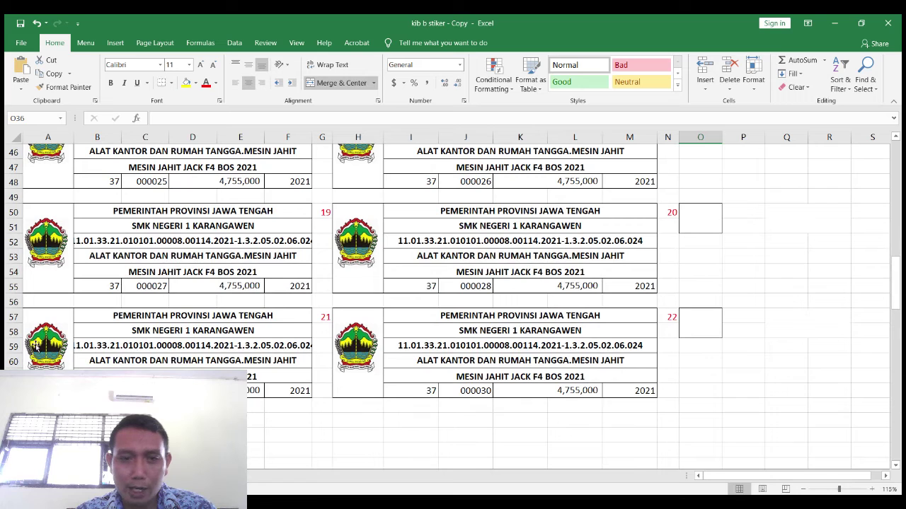
{"action": "left_click_drag", "start_coordinate": [12, 302], "coordinate": [13, 438]}
{"action": "key", "text": "Delete"}
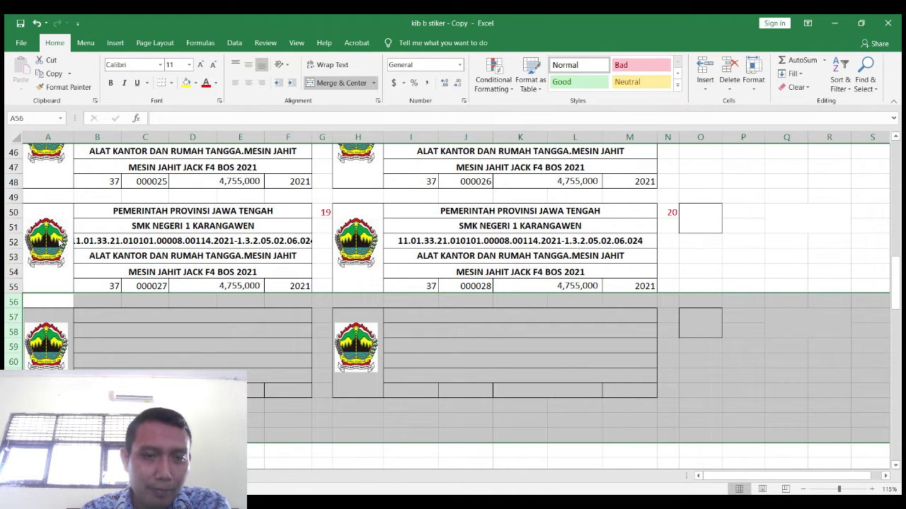
{"action": "left_click", "coordinate": [530, 360]}
- Set merged cell O1 to the formula =N50+1, referring to the index of the last label on the sheet
{"action": "scroll", "coordinate": [609, 326], "scroll_direction": "up", "scroll_amount": 15}
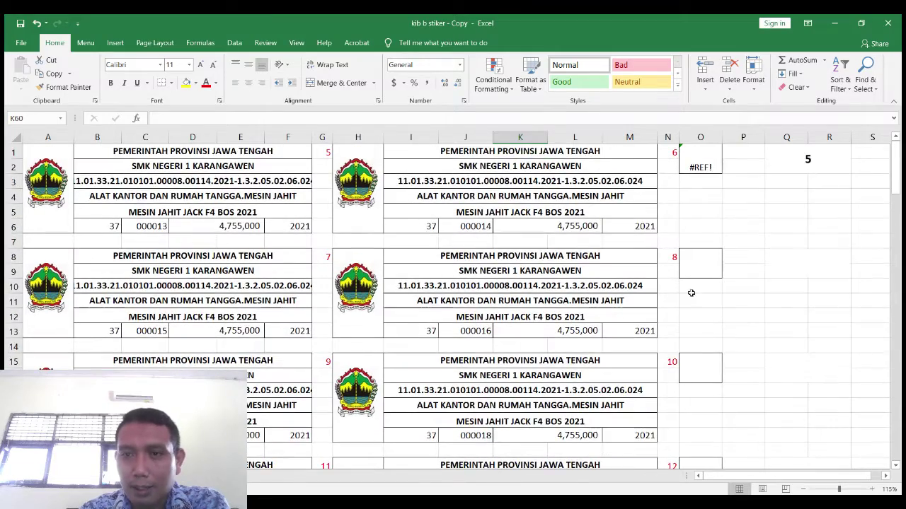
{"action": "scroll", "coordinate": [686, 290], "scroll_direction": "down", "scroll_amount": 19}
{"action": "scroll", "coordinate": [682, 289], "scroll_direction": "up", "scroll_amount": 5}
{"action": "scroll", "coordinate": [682, 289], "scroll_direction": "up", "scroll_amount": 14}
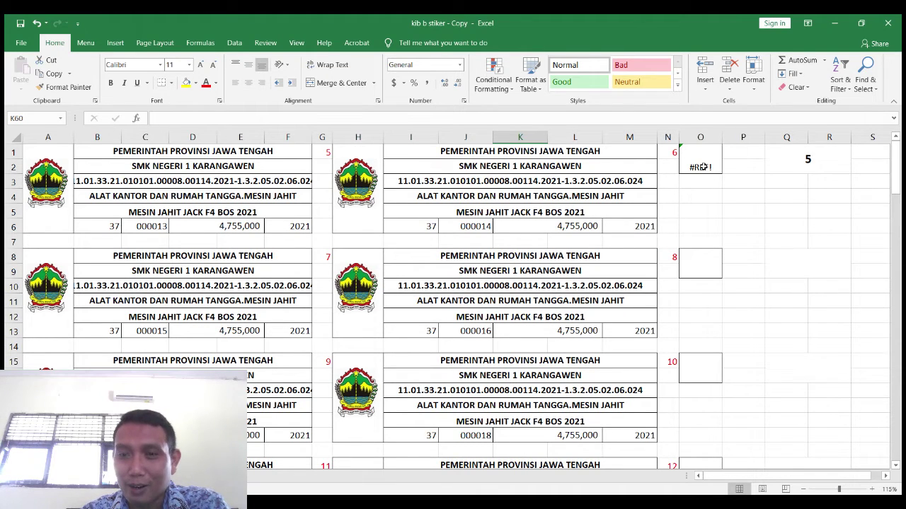
{"action": "type", "text": "="}
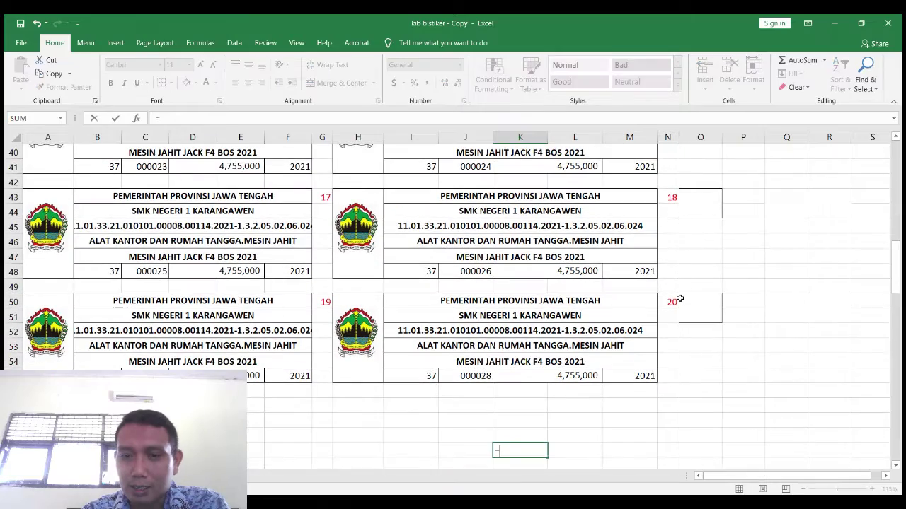
{"action": "key", "text": "Escape"}
{"action": "scroll", "coordinate": [684, 303], "scroll_direction": "up", "scroll_amount": 13}
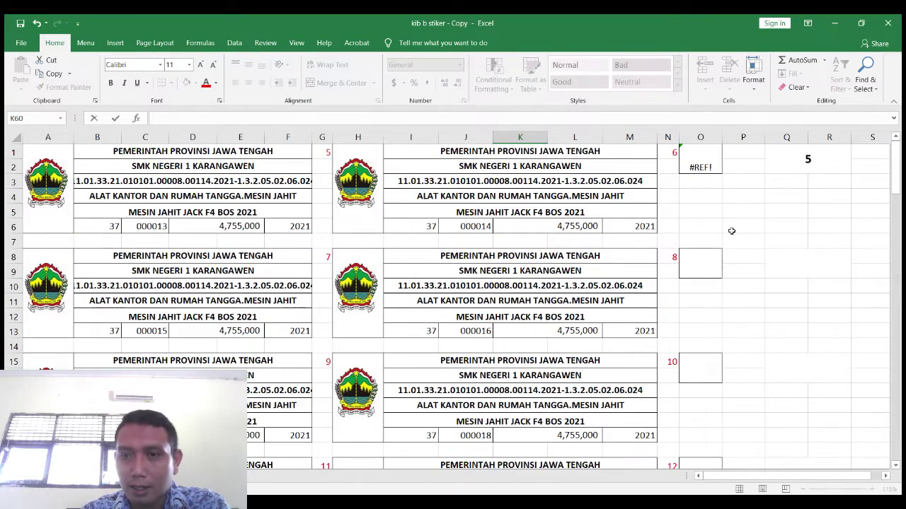
{"action": "left_click", "coordinate": [703, 159]}
{"action": "type", "text": "="}
{"action": "scroll", "coordinate": [651, 304], "scroll_direction": "down", "scroll_amount": 10}
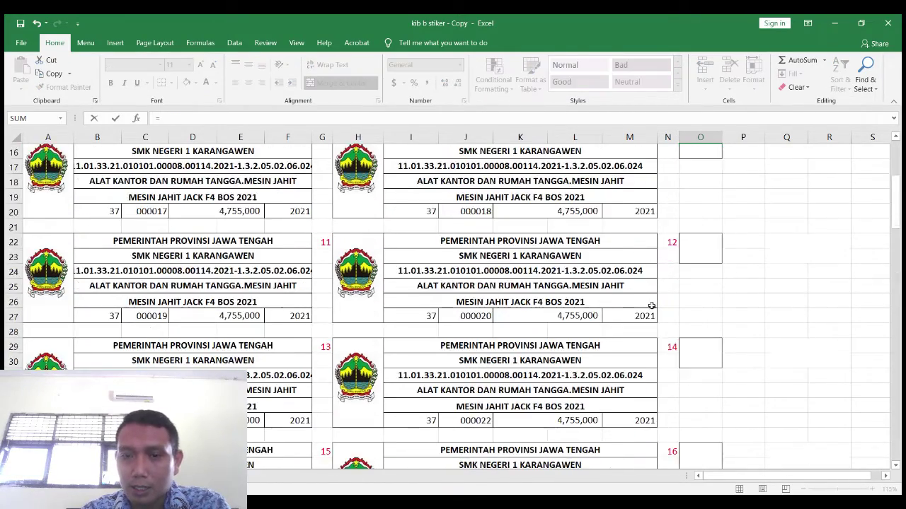
{"action": "scroll", "coordinate": [651, 310], "scroll_direction": "down", "scroll_amount": 5}
{"action": "left_click", "coordinate": [672, 213]}
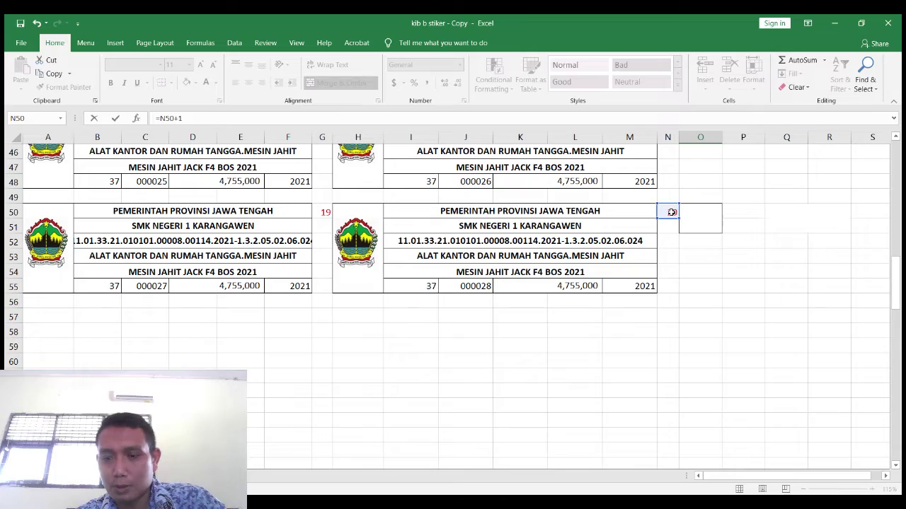
{"action": "type", "text": "+1"}
{"action": "key", "text": "Return"}
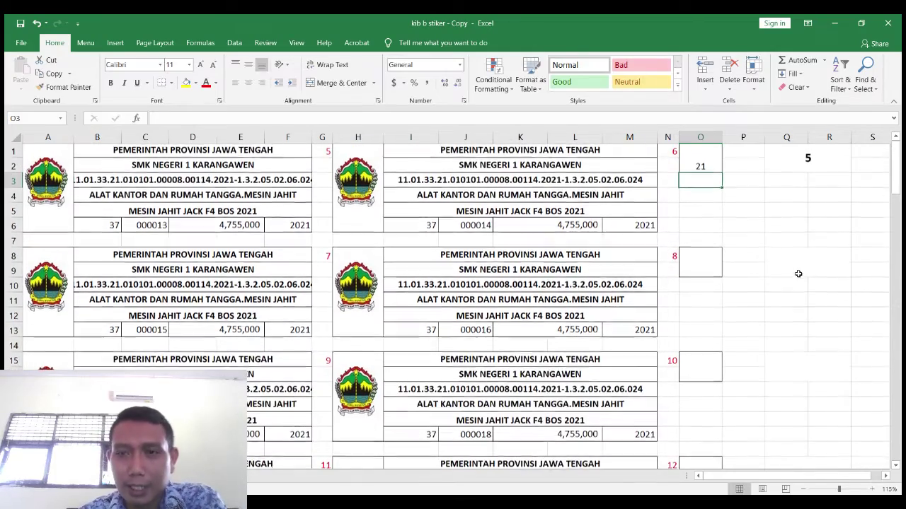
- Remove the cell borders in column O from O5 down past the last label row
{"action": "left_click_drag", "start_coordinate": [704, 210], "coordinate": [700, 458]}
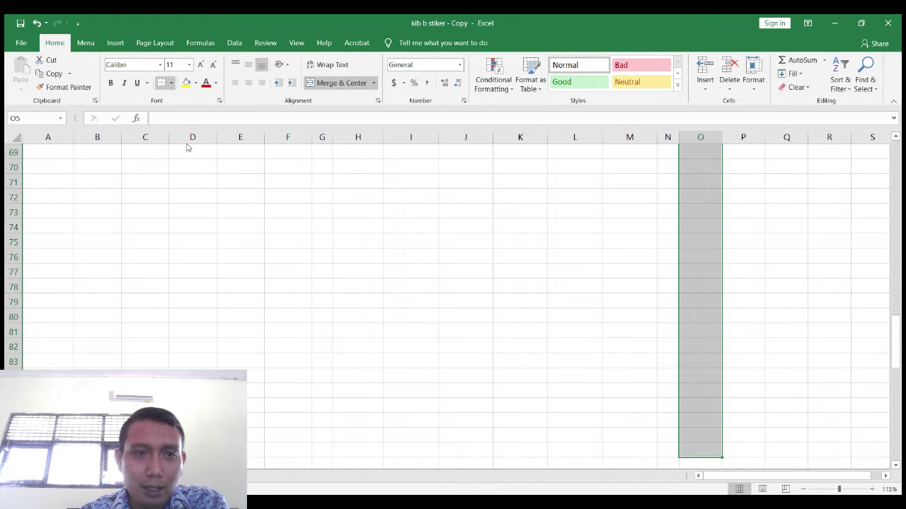
{"action": "scroll", "coordinate": [760, 259], "scroll_direction": "up", "scroll_amount": 20}
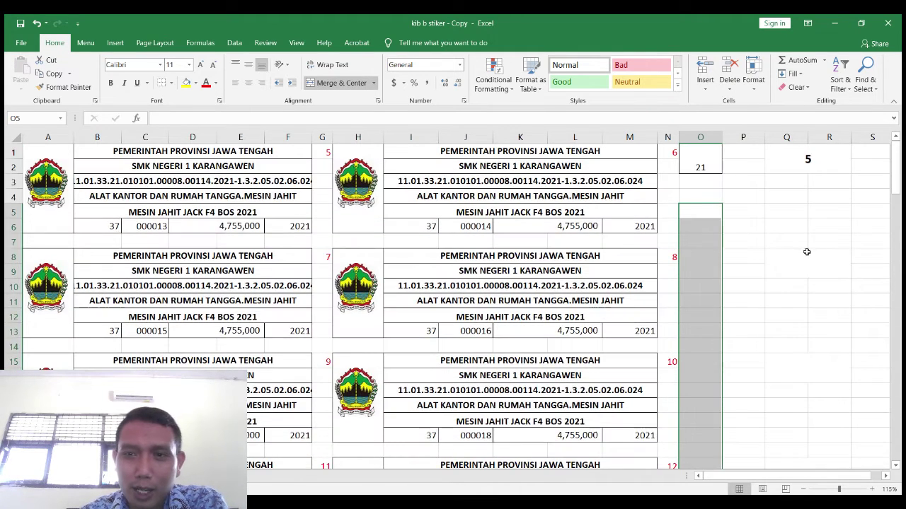
{"action": "left_click", "coordinate": [743, 192]}
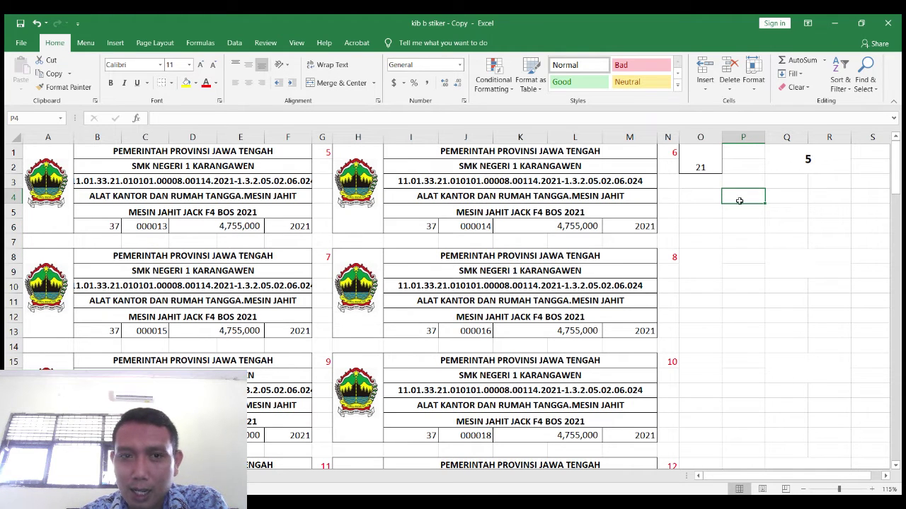
{"action": "scroll", "coordinate": [719, 229], "scroll_direction": "down", "scroll_amount": 6}
{"action": "scroll", "coordinate": [722, 230], "scroll_direction": "up", "scroll_amount": 6}
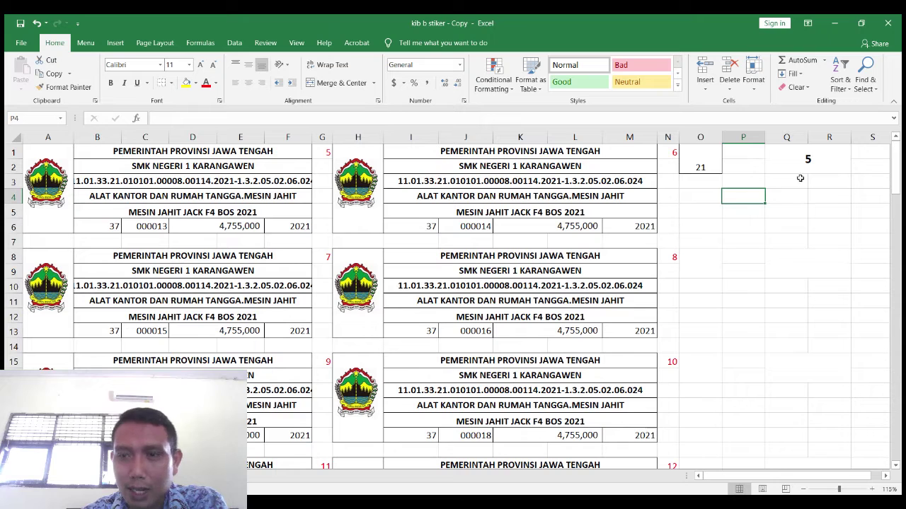
- Set the starting label number in merged cell Q1 to 1
{"action": "left_click", "coordinate": [782, 162]}
{"action": "type", "text": "1"}
{"action": "key", "text": "Return"}
- Copy the two label rows in rows 42 to 55 and paste them starting at row 56
{"action": "scroll", "coordinate": [724, 274], "scroll_direction": "down", "scroll_amount": 11}
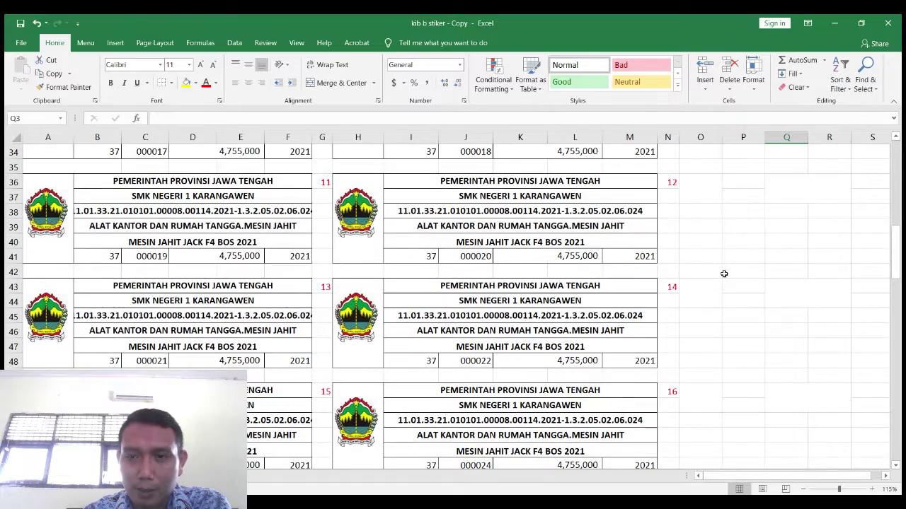
{"action": "left_click_drag", "start_coordinate": [11, 272], "coordinate": [11, 382]}
{"action": "key", "text": "ctrl+c"}
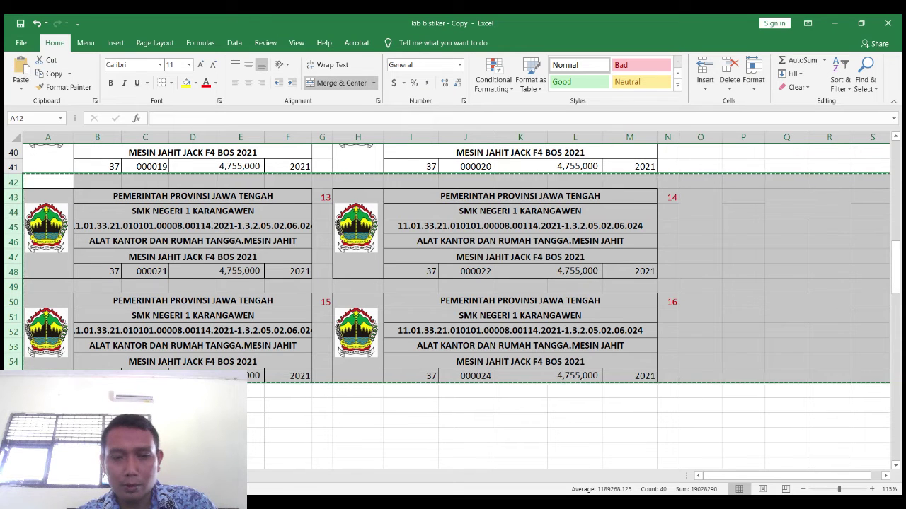
{"action": "mouse_move", "coordinate": [10, 396]}
{"action": "left_mouse_down"}
{"action": "mouse_move", "coordinate": [10, 276]}
{"action": "mouse_move", "coordinate": [10, 391]}
{"action": "left_mouse_up"}
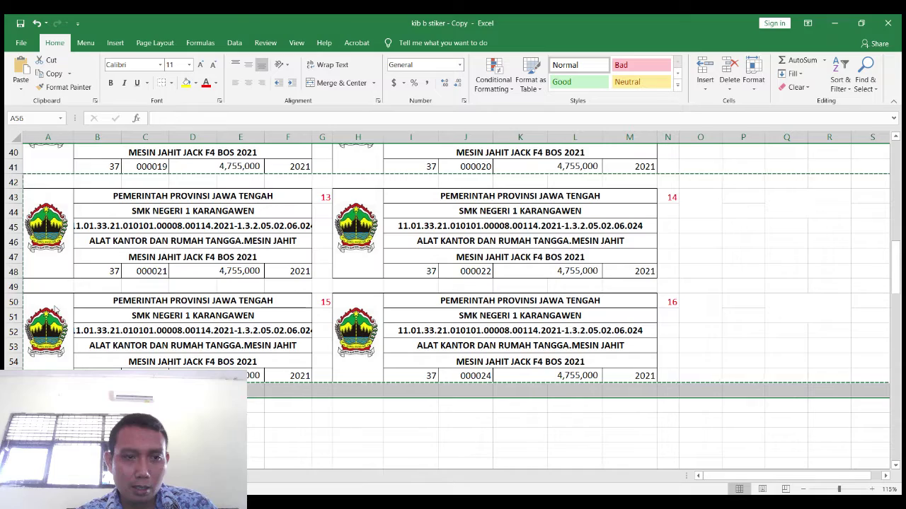
{"action": "key", "text": "ctrl+v"}
{"action": "scroll", "coordinate": [652, 313], "scroll_direction": "down", "scroll_amount": 4}
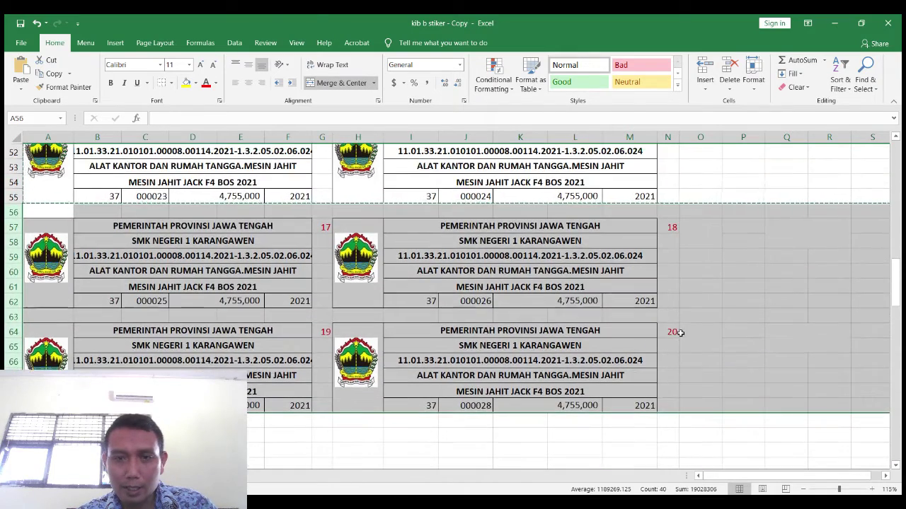
{"action": "left_click", "coordinate": [680, 332]}
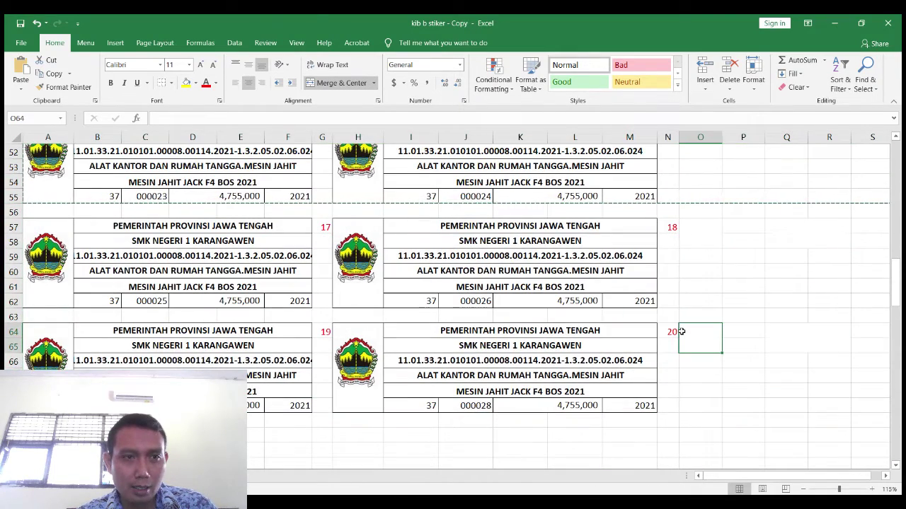
- Change the formula in O1 to =N64+1 so it refers to the new last label's index
{"action": "scroll", "coordinate": [690, 325], "scroll_direction": "up", "scroll_amount": 17}
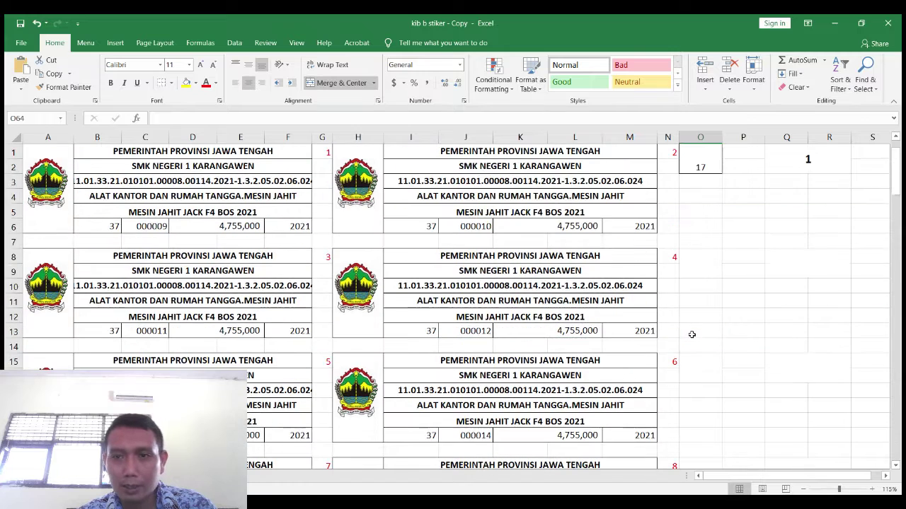
{"action": "left_click", "coordinate": [698, 170]}
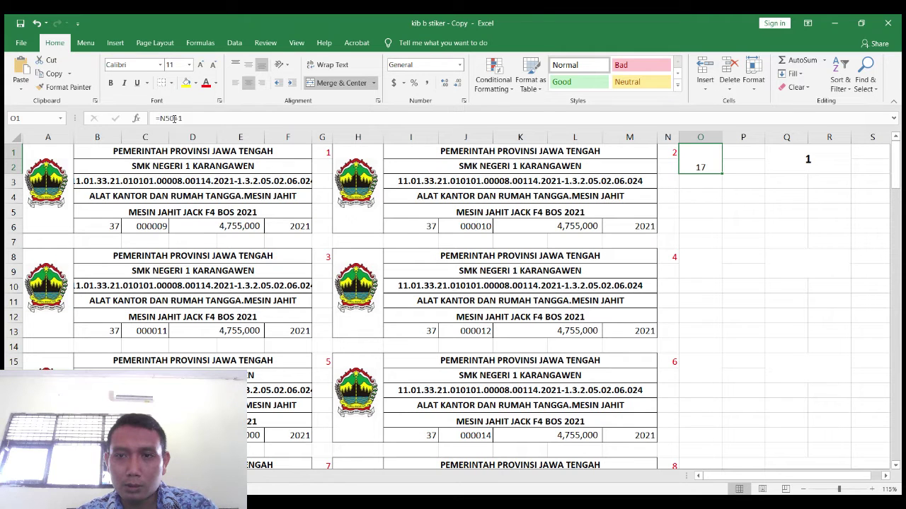
{"action": "left_click", "coordinate": [173, 118]}
{"action": "key", "text": "BackSpace"}
{"action": "key", "text": "BackSpace"}
{"action": "type", "text": "64"}
{"action": "key", "text": "Return"}
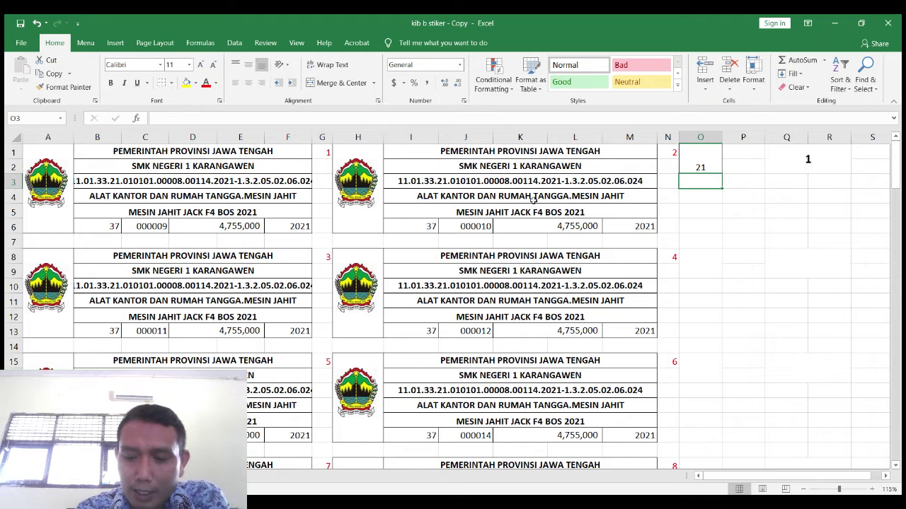
- Check the print preview, then set the print area to all the labels in A1:N69
{"action": "key", "text": "ctrl+p"}
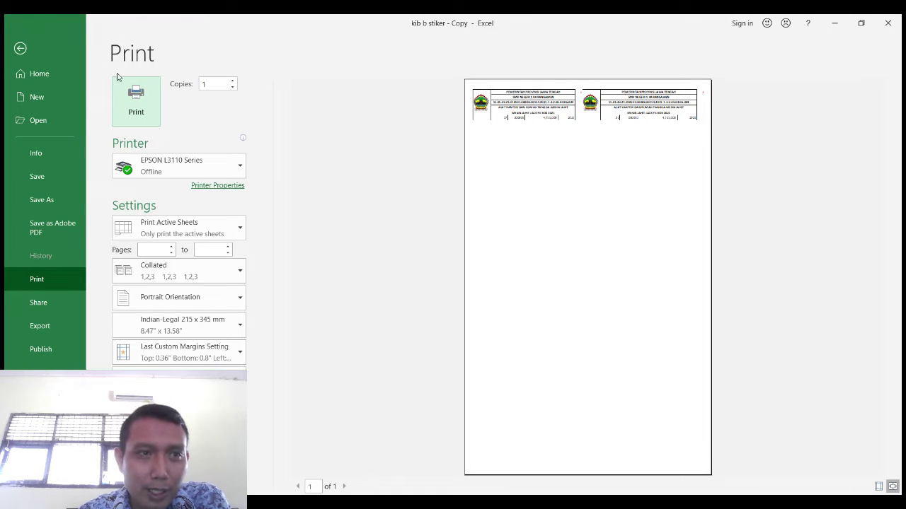
{"action": "key", "text": "Escape"}
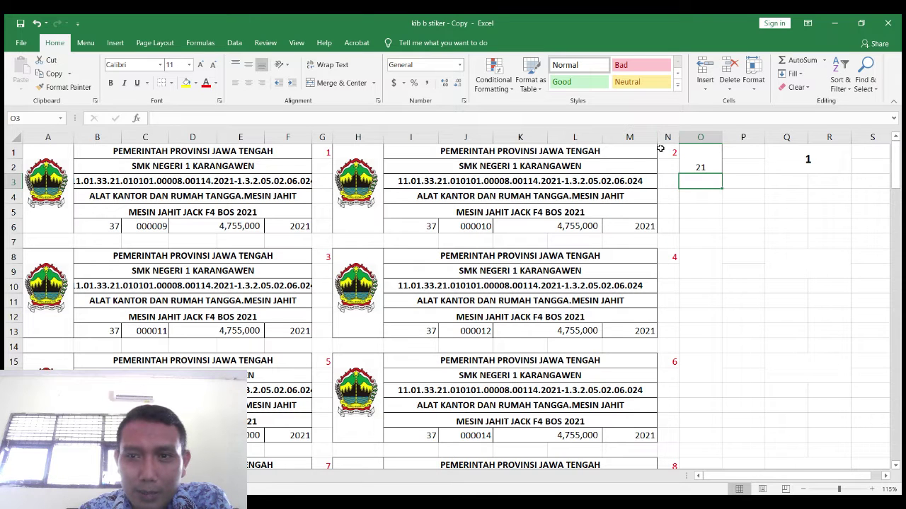
{"action": "left_click_drag", "start_coordinate": [665, 148], "coordinate": [34, 207]}
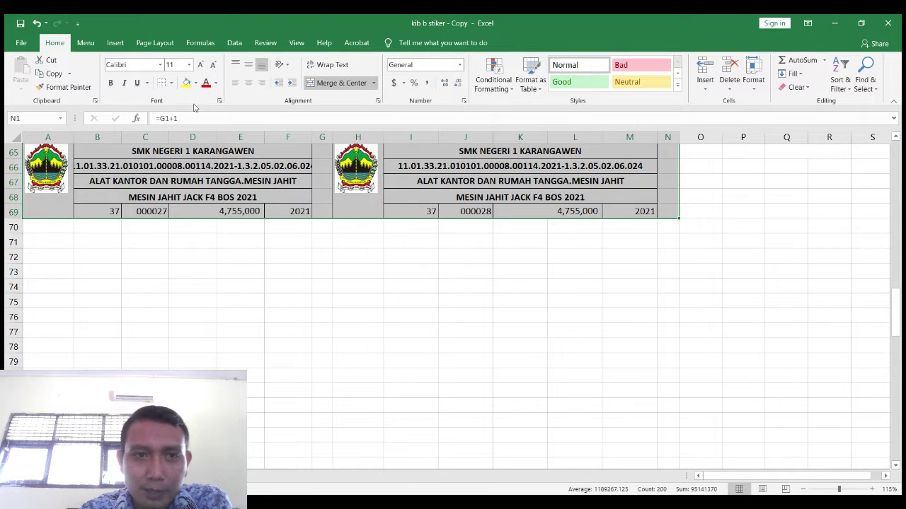
{"action": "left_click", "coordinate": [150, 42]}
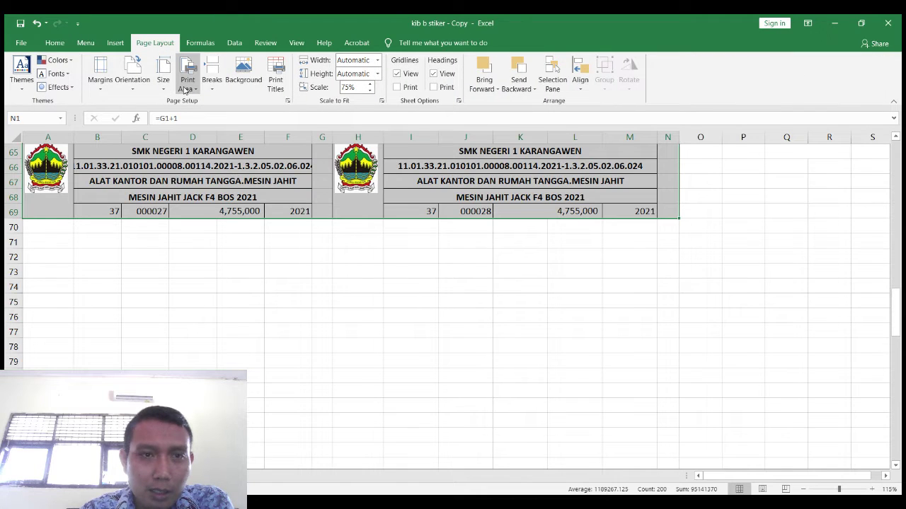
{"action": "scroll", "coordinate": [807, 148], "scroll_direction": "up", "scroll_amount": 20}
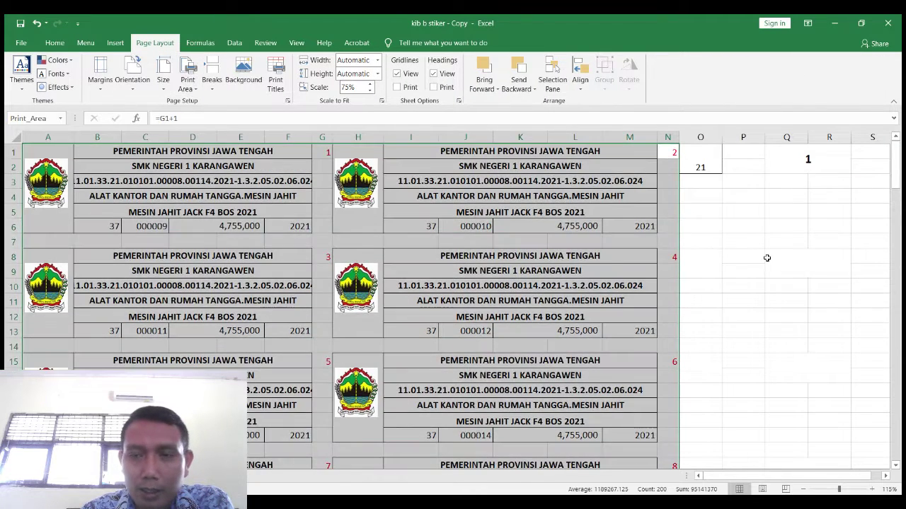
{"action": "left_click", "coordinate": [768, 259]}
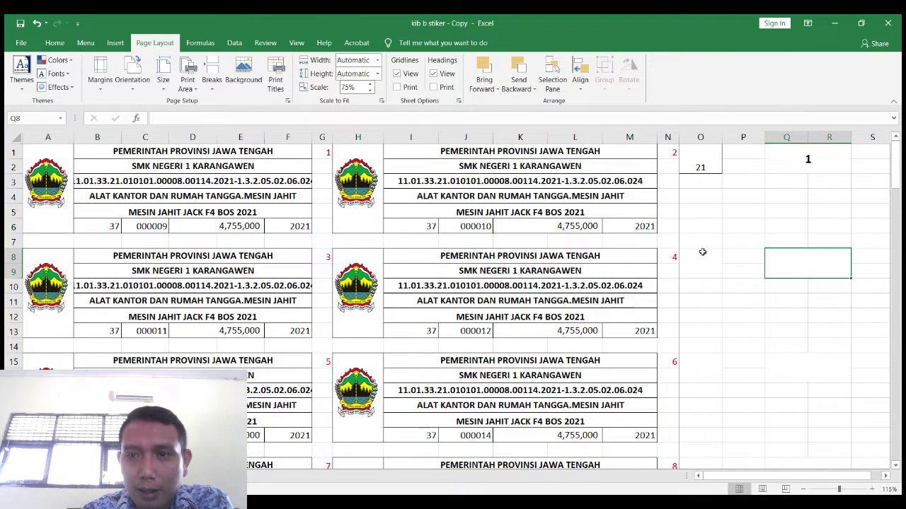
- Set the font colour of the index numbers in columns G and N to white, and check the print preview
{"action": "left_click", "coordinate": [322, 137]}
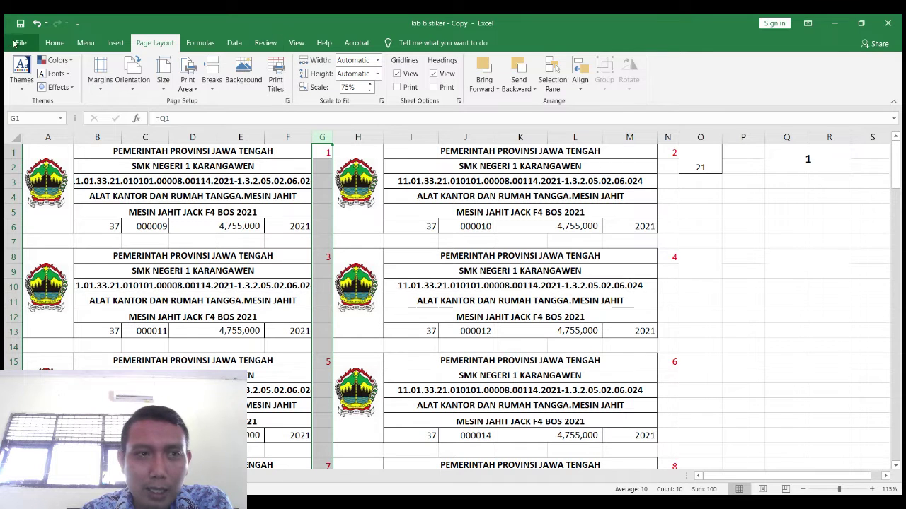
{"action": "left_click", "coordinate": [68, 44]}
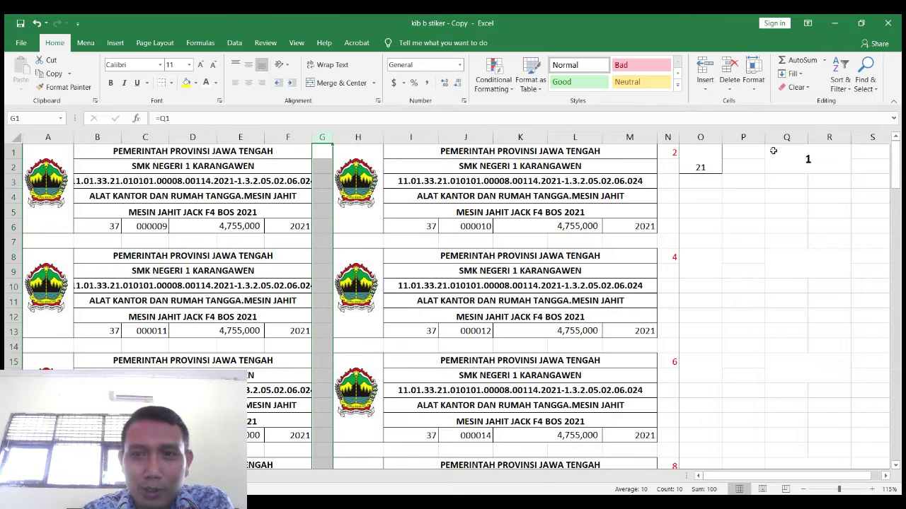
{"action": "left_click", "coordinate": [671, 137]}
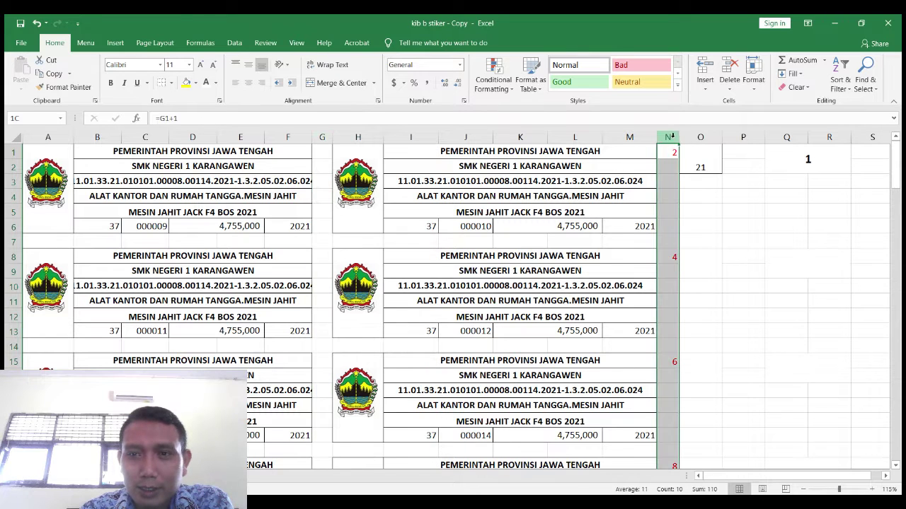
{"action": "left_click", "coordinate": [206, 83]}
{"action": "left_click", "coordinate": [819, 211]}
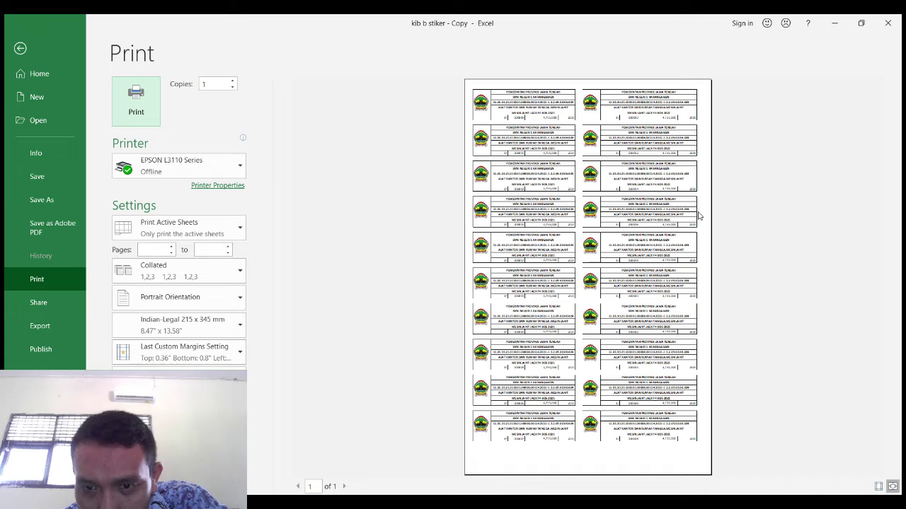
{"action": "left_click", "coordinate": [20, 48]}
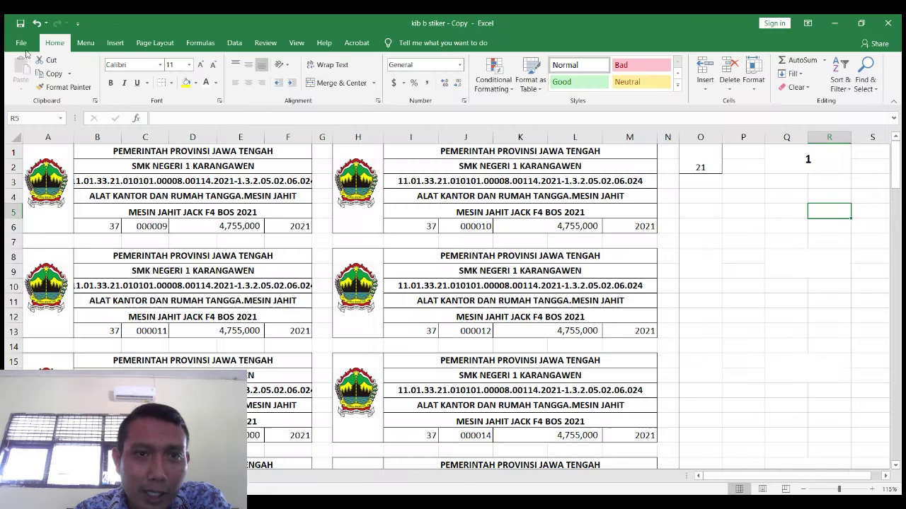
- Examine the item list on the KIBB sheet down to its last record, and return to the label sheet
{"action": "left_click", "coordinate": [806, 163]}
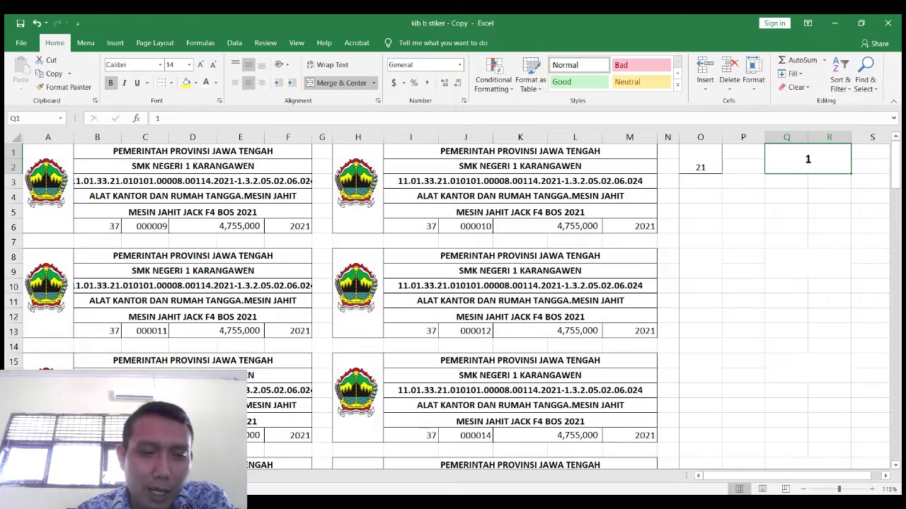
{"action": "key", "text": "ctrl+Page_Up"}
{"action": "scroll", "coordinate": [461, 457], "scroll_direction": "down", "scroll_amount": 12}
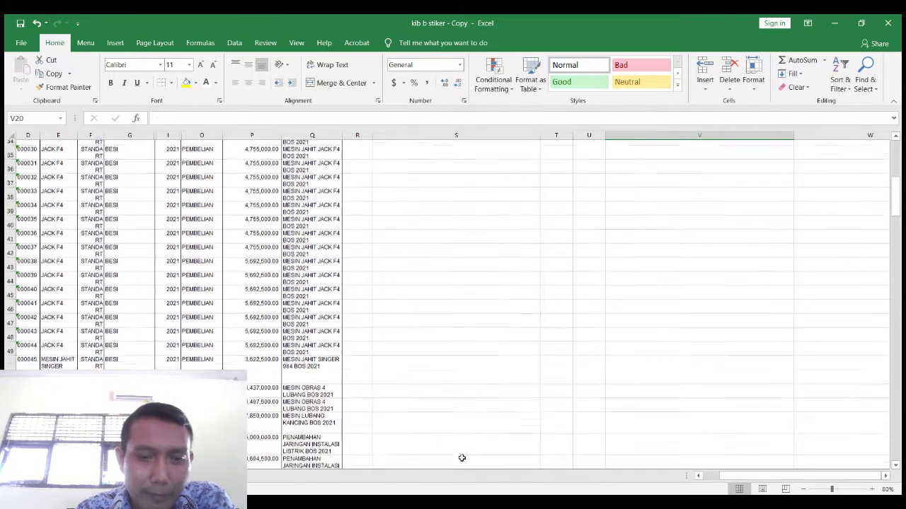
{"action": "scroll", "coordinate": [461, 457], "scroll_direction": "left", "scroll_amount": 3}
{"action": "scroll", "coordinate": [31, 296], "scroll_direction": "down", "scroll_amount": 10}
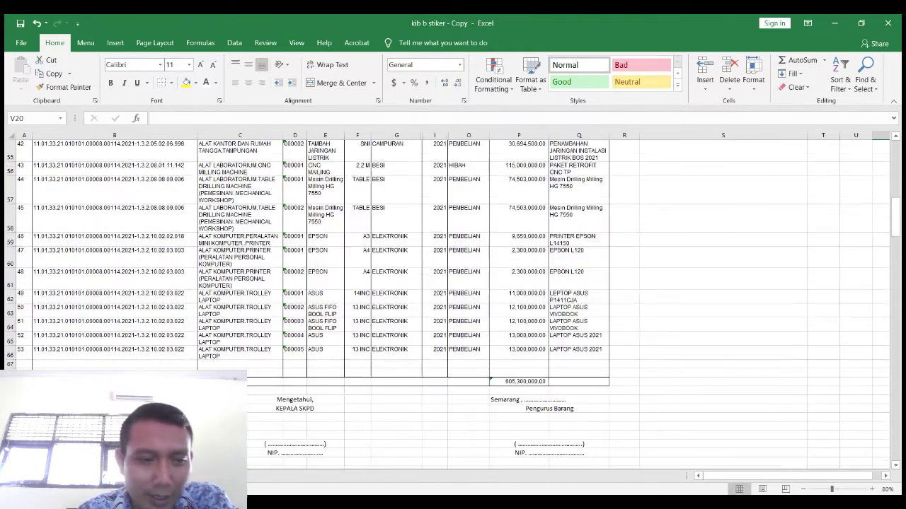
{"action": "scroll", "coordinate": [31, 295], "scroll_direction": "up", "scroll_amount": 3}
{"action": "scroll", "coordinate": [30, 295], "scroll_direction": "down", "scroll_amount": 1}
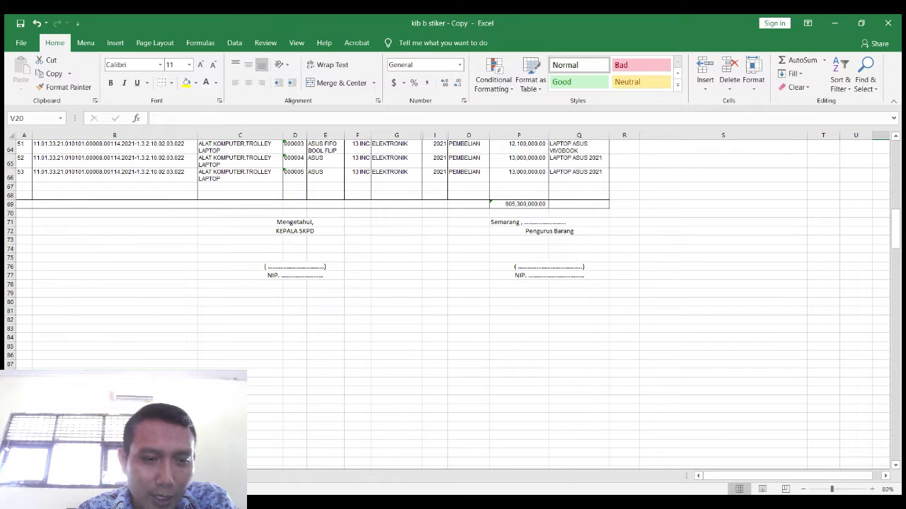
{"action": "key", "text": "ctrl+Page_Down"}
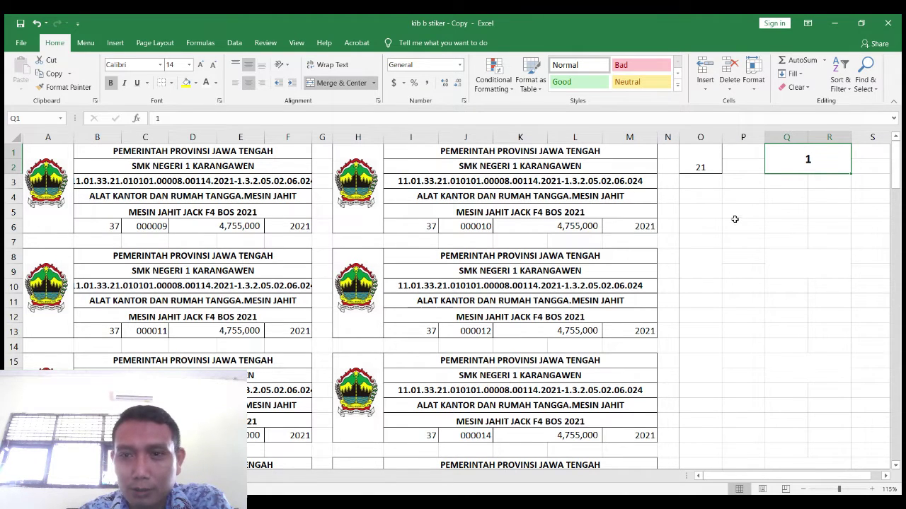
- Advance the starting label number in merged cell Q1 to 21 and finally to 41
{"action": "type", "text": "21"}
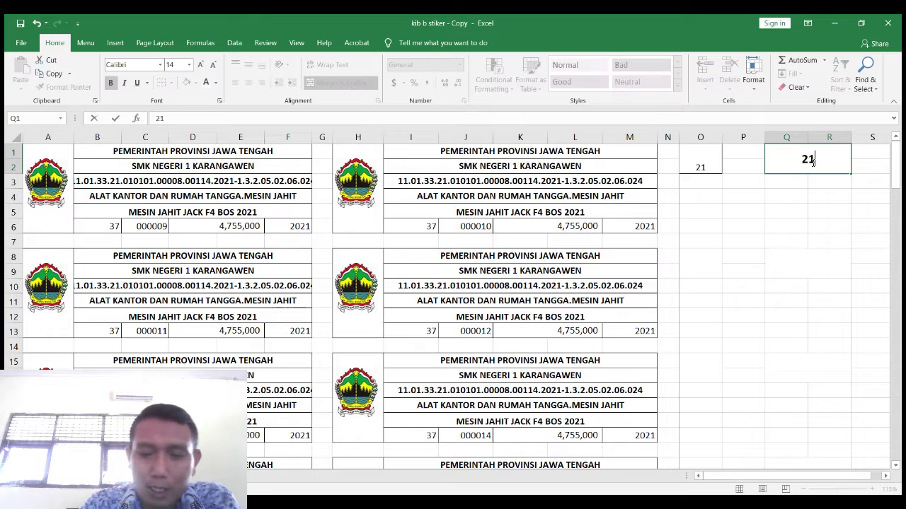
{"action": "key", "text": "Return"}
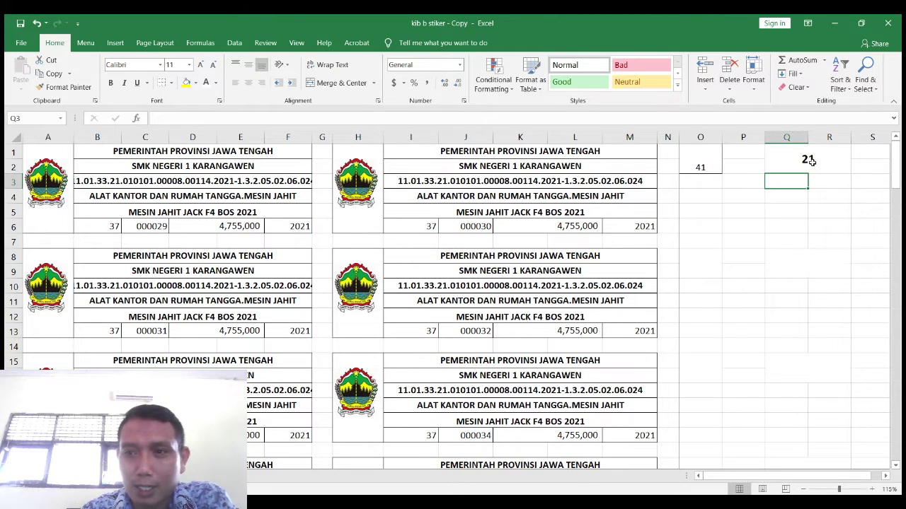
{"action": "left_click", "coordinate": [809, 162]}
{"action": "type", "text": "41"}
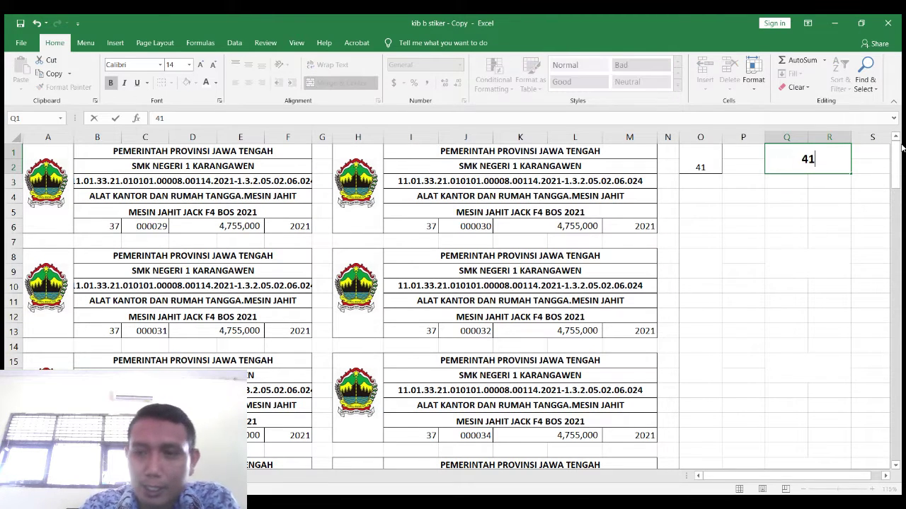
{"action": "key", "text": "Return"}
- Review the whole batch of labels down to row 69 against the starting number 41
{"action": "scroll", "coordinate": [632, 314], "scroll_direction": "down", "scroll_amount": 9}
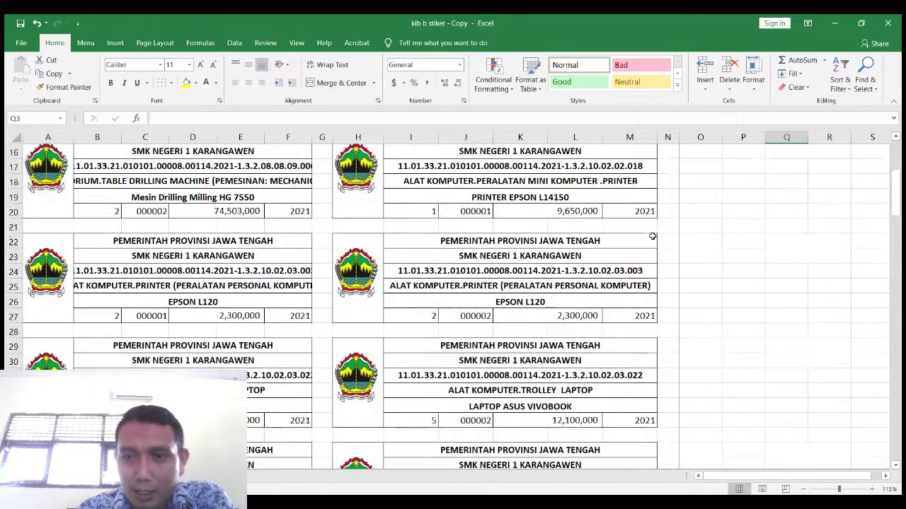
{"action": "scroll", "coordinate": [632, 314], "scroll_direction": "down", "scroll_amount": 1}
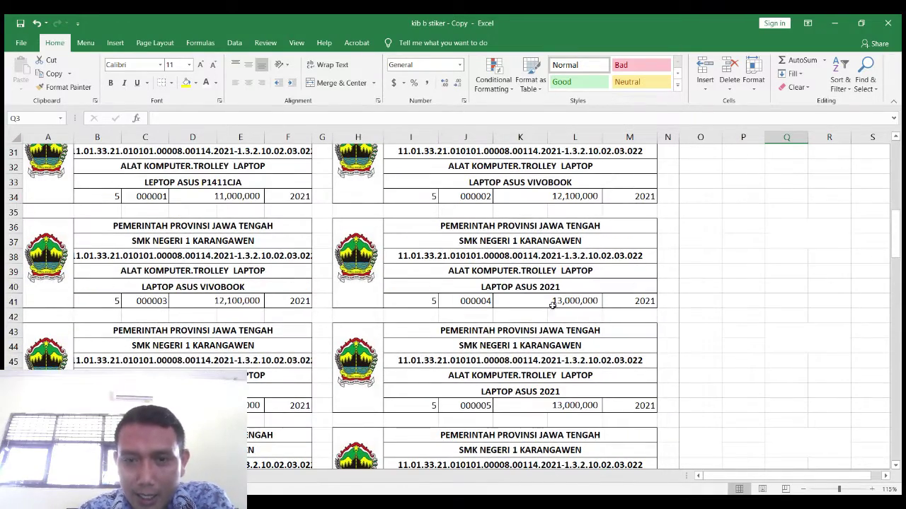
{"action": "scroll", "coordinate": [560, 302], "scroll_direction": "down", "scroll_amount": 5}
{"action": "scroll", "coordinate": [560, 302], "scroll_direction": "down", "scroll_amount": 4}
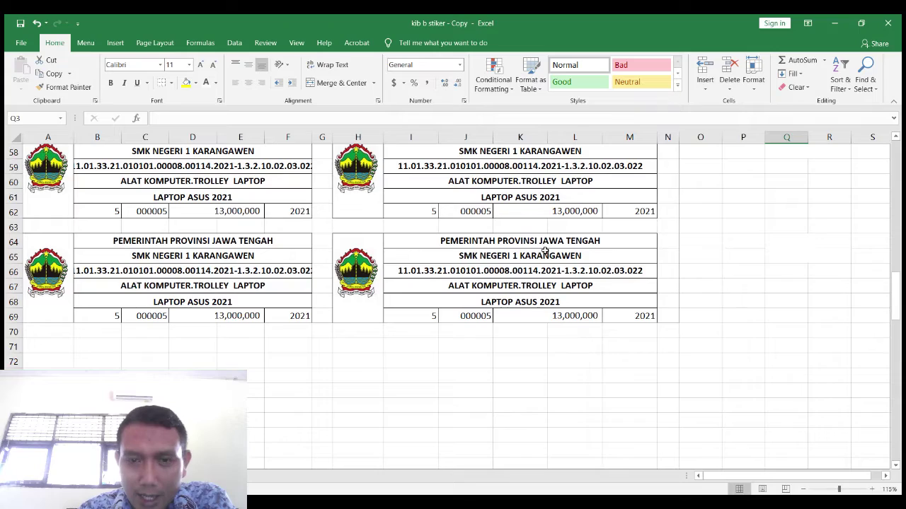
{"action": "scroll", "coordinate": [513, 310], "scroll_direction": "up", "scroll_amount": 6}
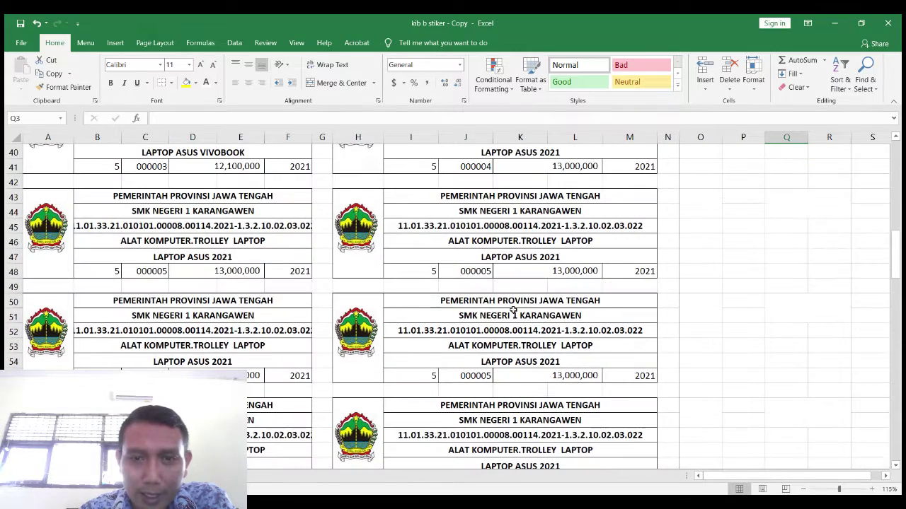
{"action": "scroll", "coordinate": [241, 244], "scroll_direction": "up", "scroll_amount": 4}
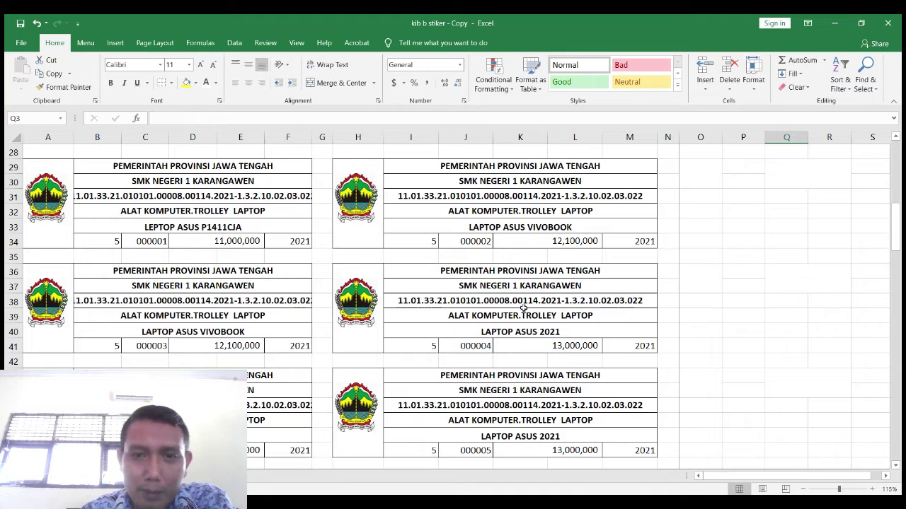
{"action": "scroll", "coordinate": [524, 308], "scroll_direction": "up", "scroll_amount": 3}
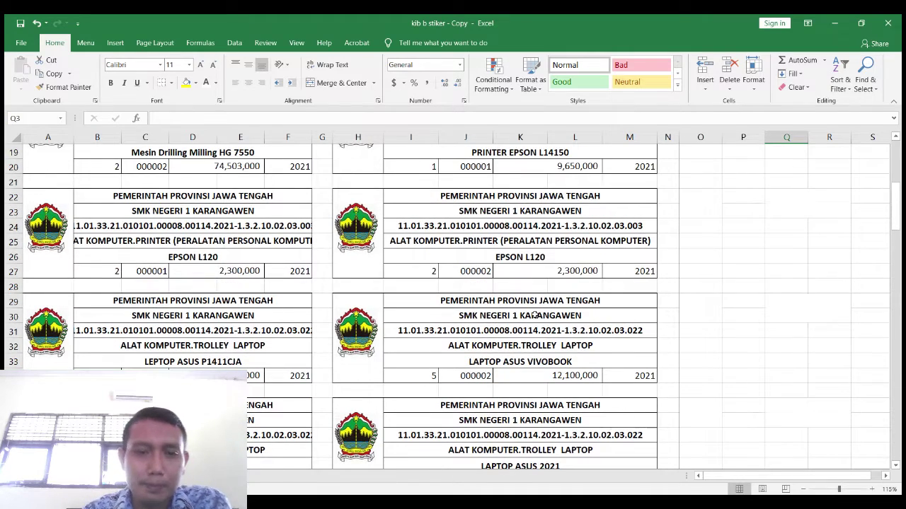
{"action": "scroll", "coordinate": [538, 314], "scroll_direction": "up", "scroll_amount": 6}
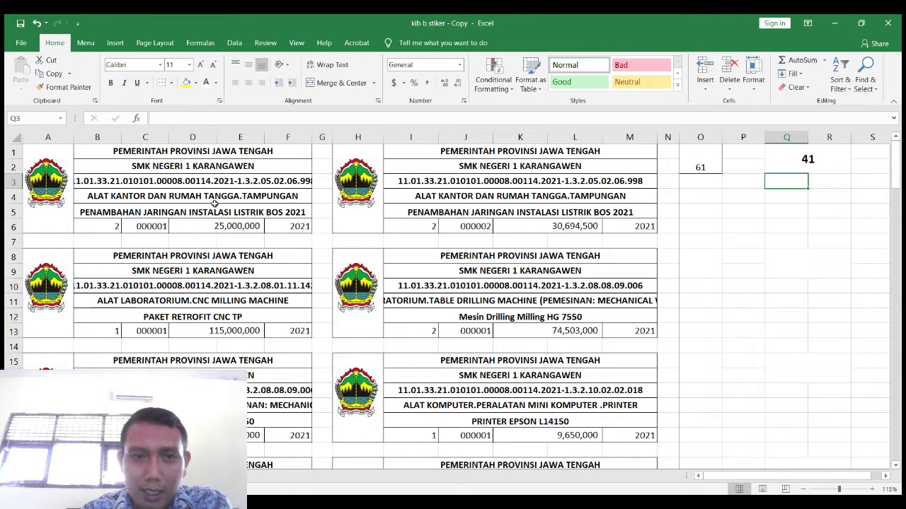
- Compare the item code formulas in B3 and I3, widen column F to fit the full code, and check the print preview
{"action": "left_click", "coordinate": [161, 182]}
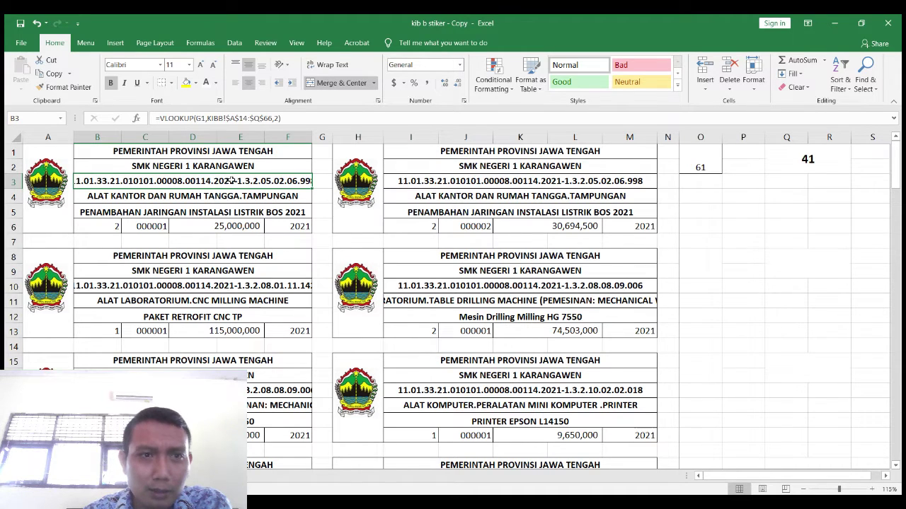
{"action": "left_click", "coordinate": [455, 181]}
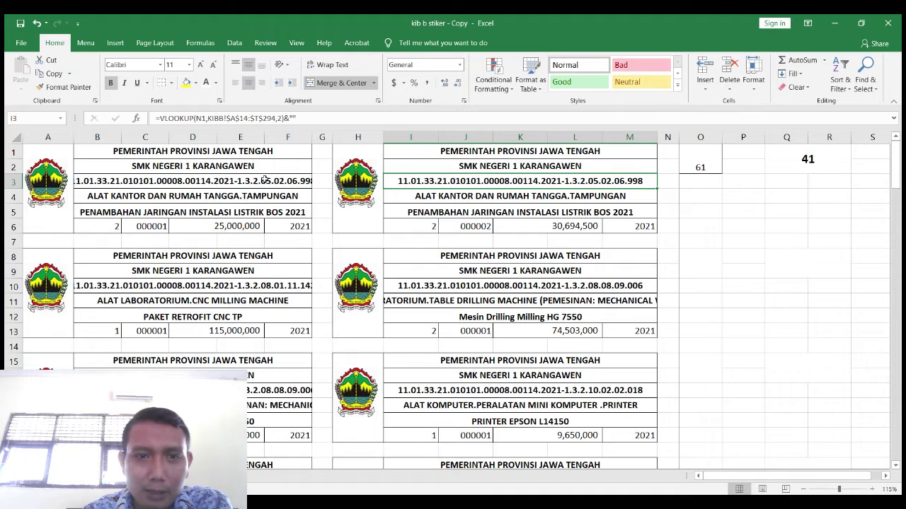
{"action": "left_click", "coordinate": [263, 181]}
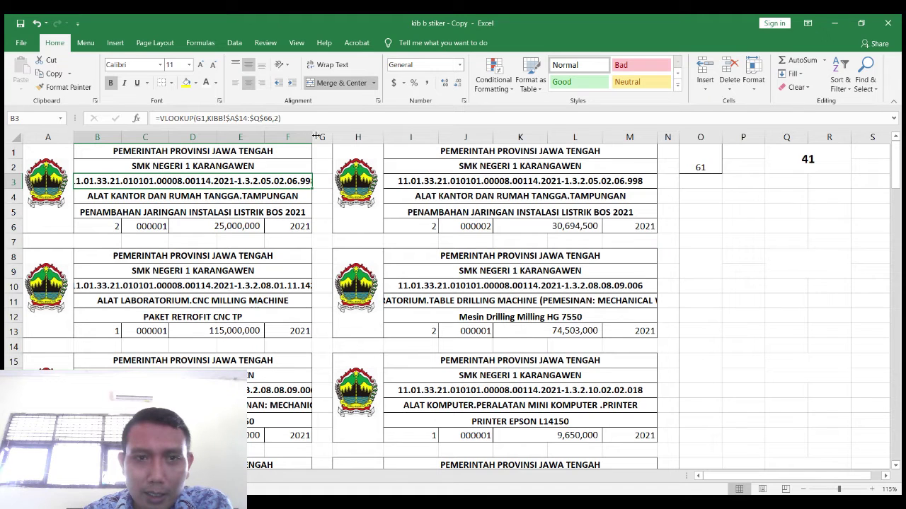
{"action": "left_click_drag", "start_coordinate": [310, 137], "coordinate": [326, 137]}
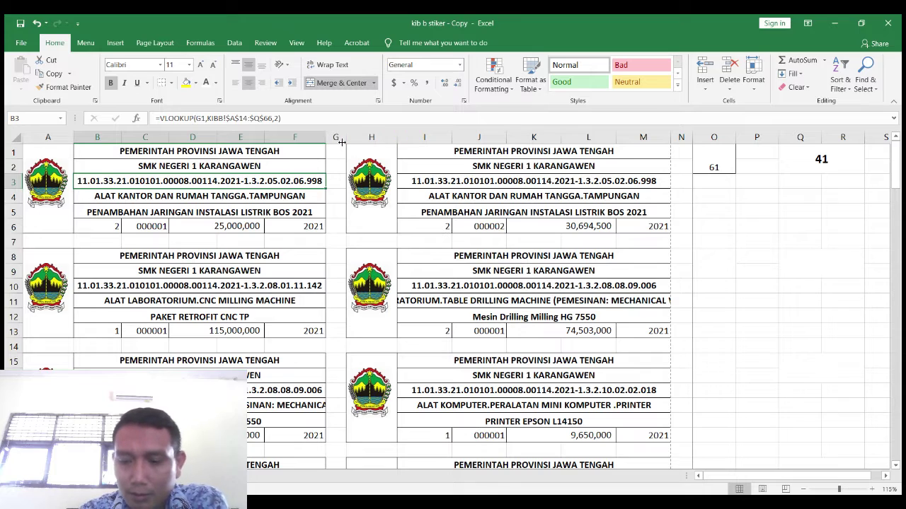
{"action": "key", "text": "ctrl+p"}
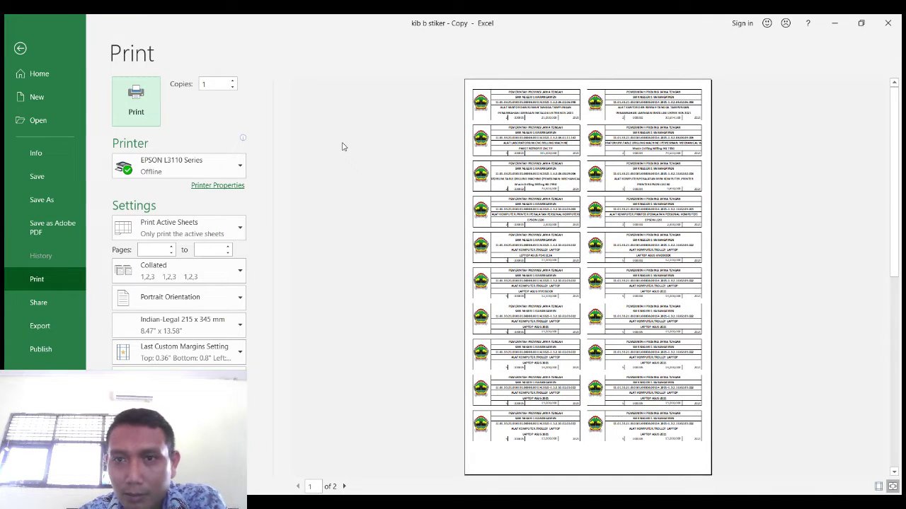
{"action": "left_click", "coordinate": [35, 52]}
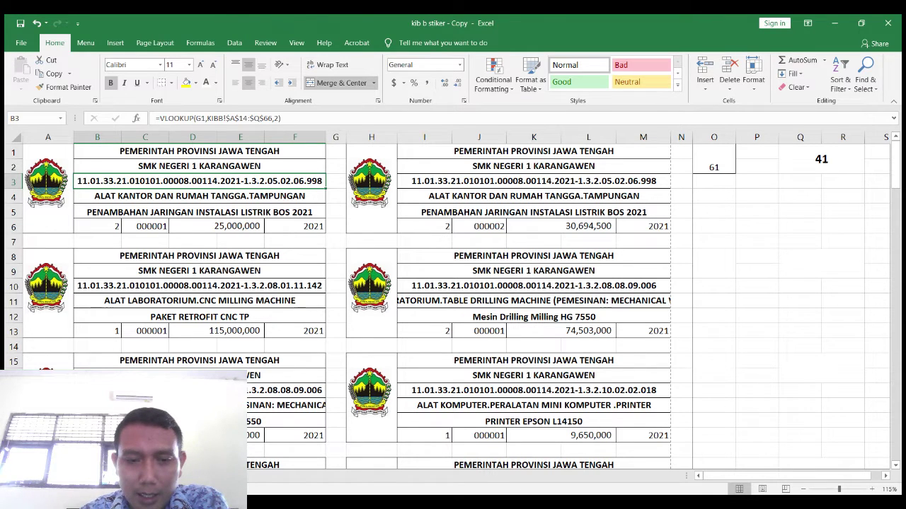
{"action": "key", "text": "alt+Tab"}
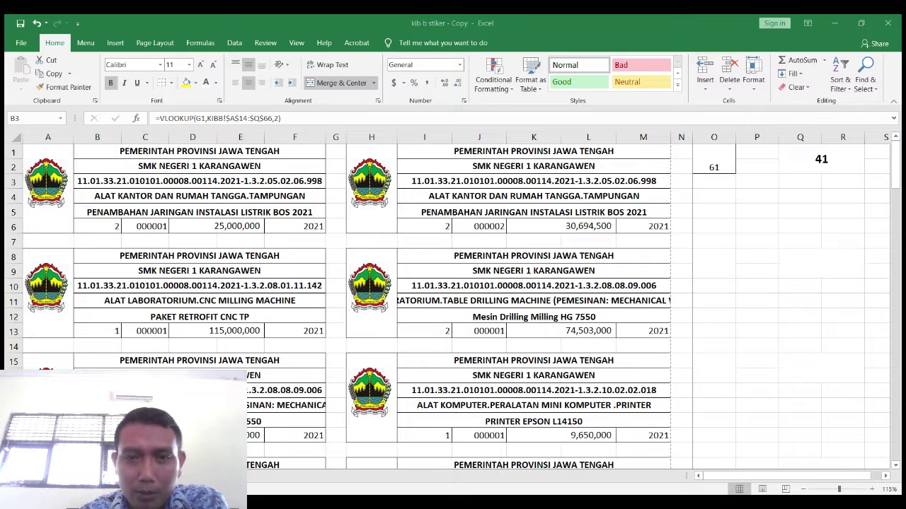